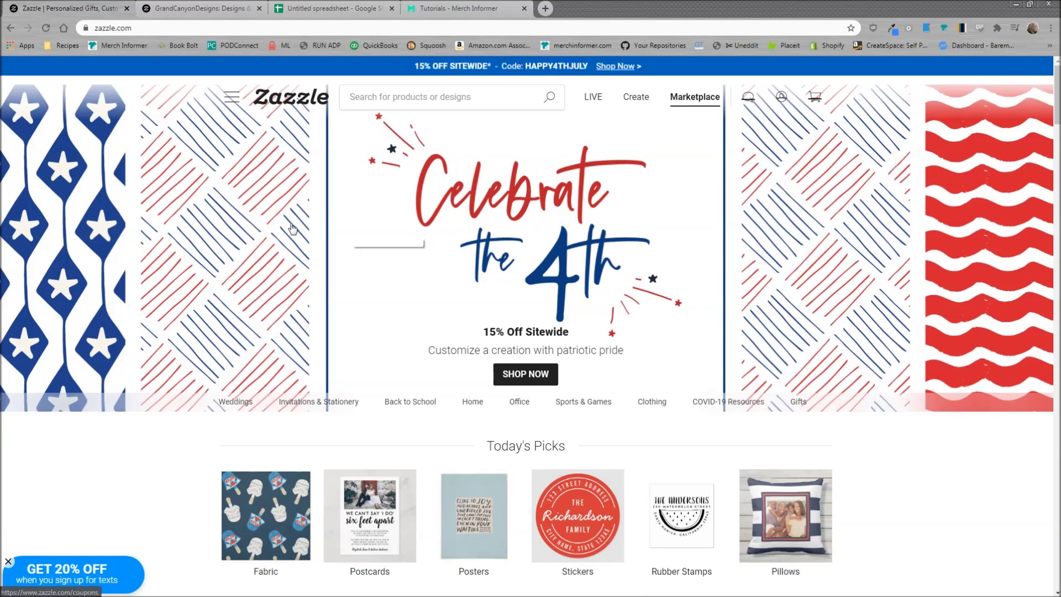
Switch to the Merch Informer tutorials page and show the Single Upload Interface download options
click(457, 8)
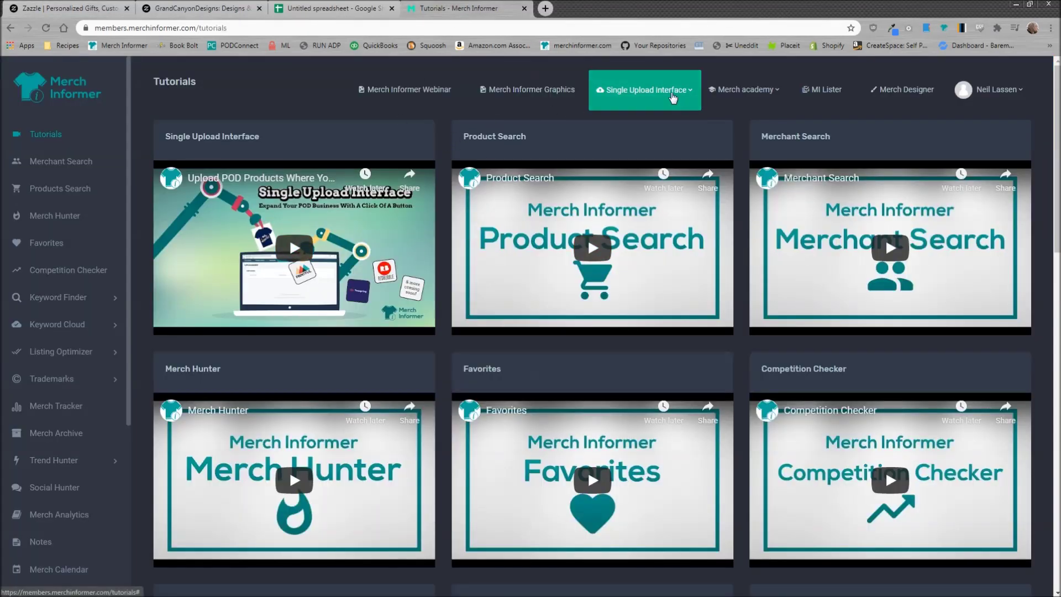
click(673, 98)
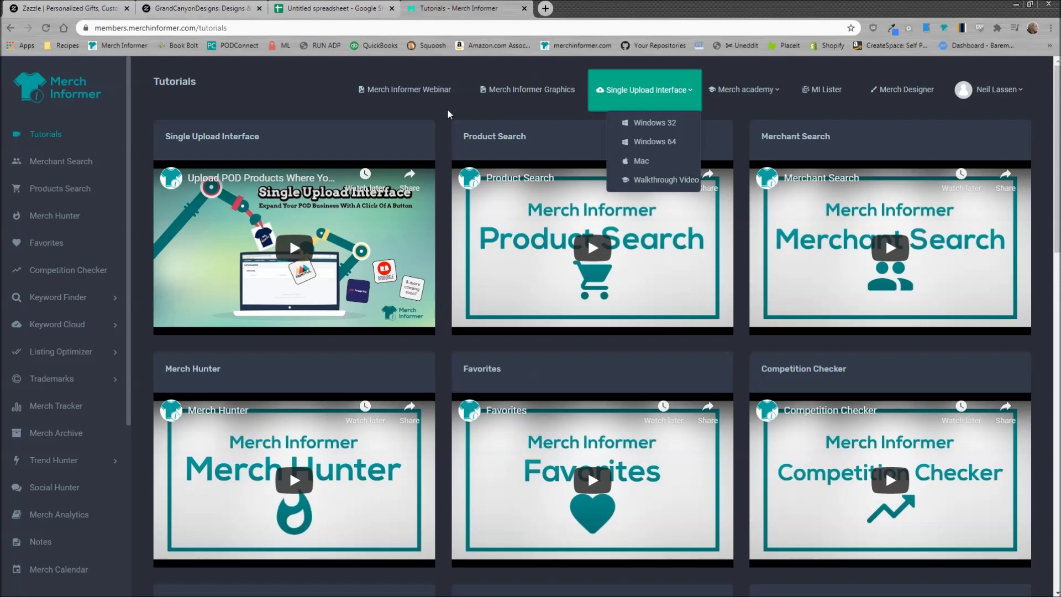
click(69, 8)
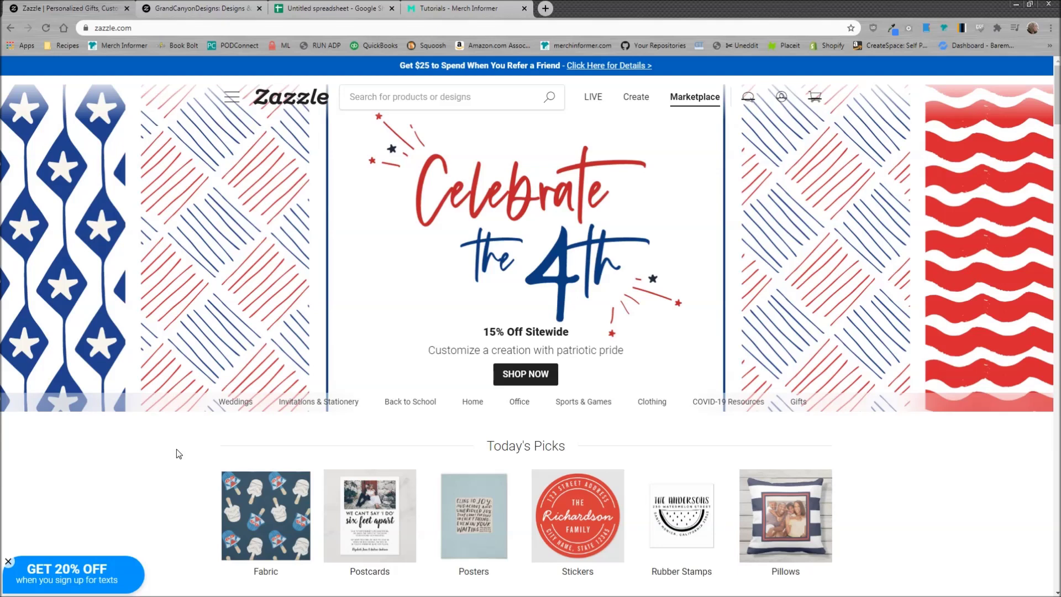
click(352, 5)
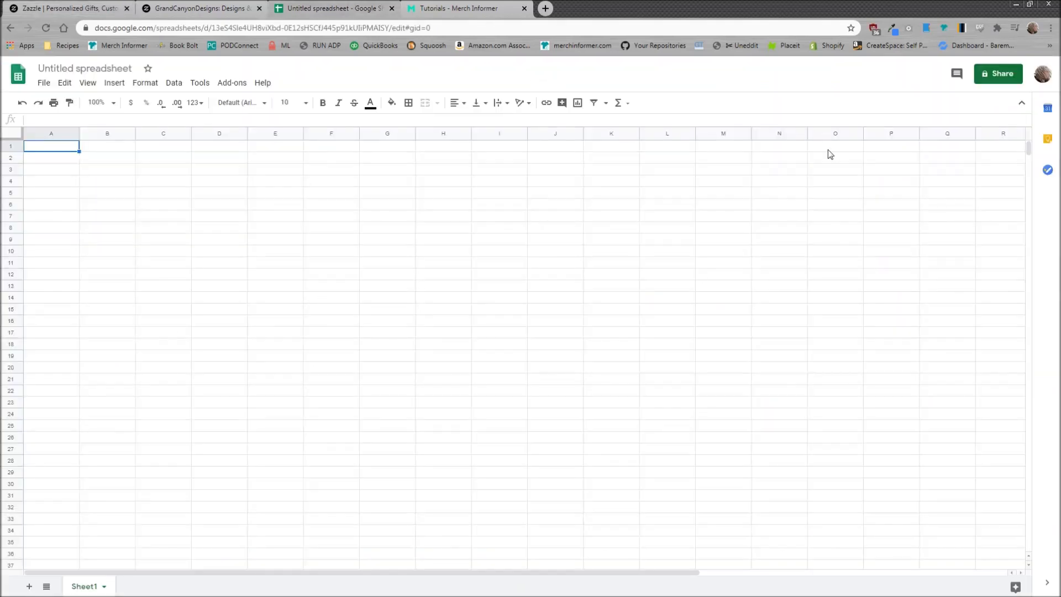
click(83, 6)
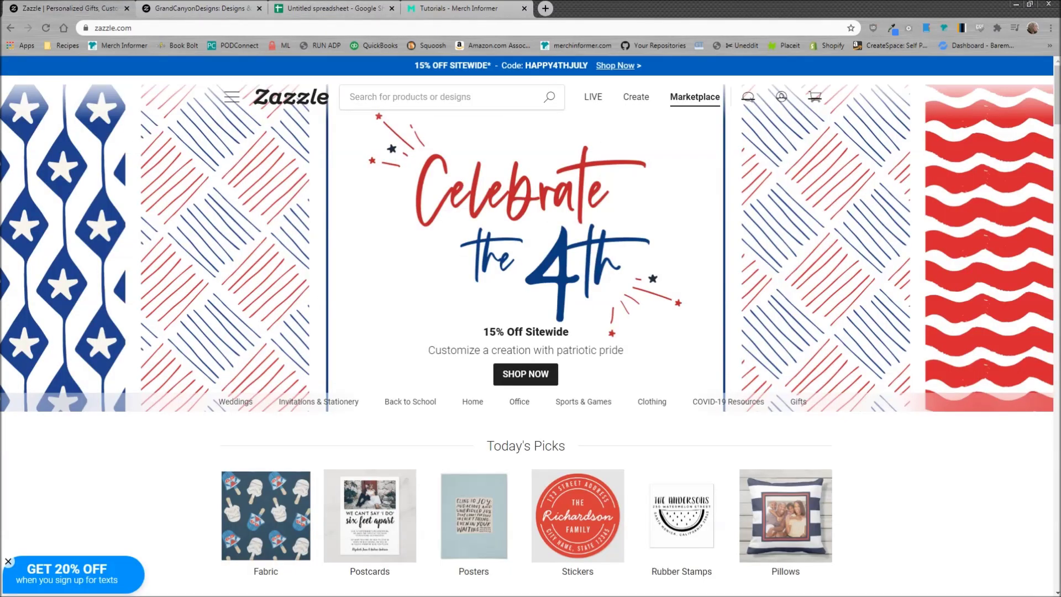
Load a CSV with headers into the Single Upload Interface's CSV table and move its window off the browser
mouse_move(451, 96)
mouse_down()
mouse_move(426, 83)
mouse_move(440, 98)
mouse_up()
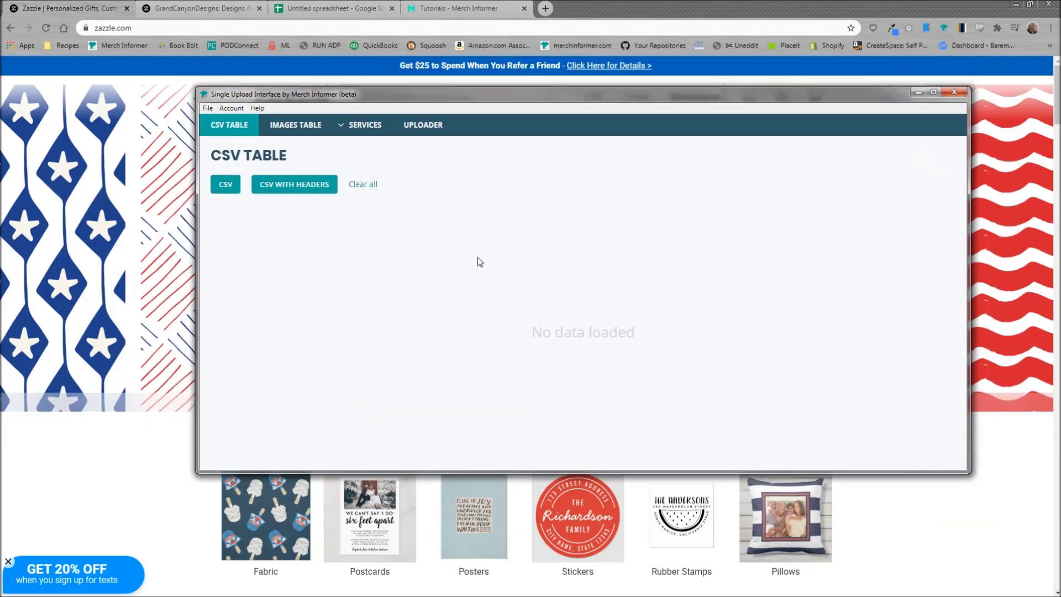
click(445, 7)
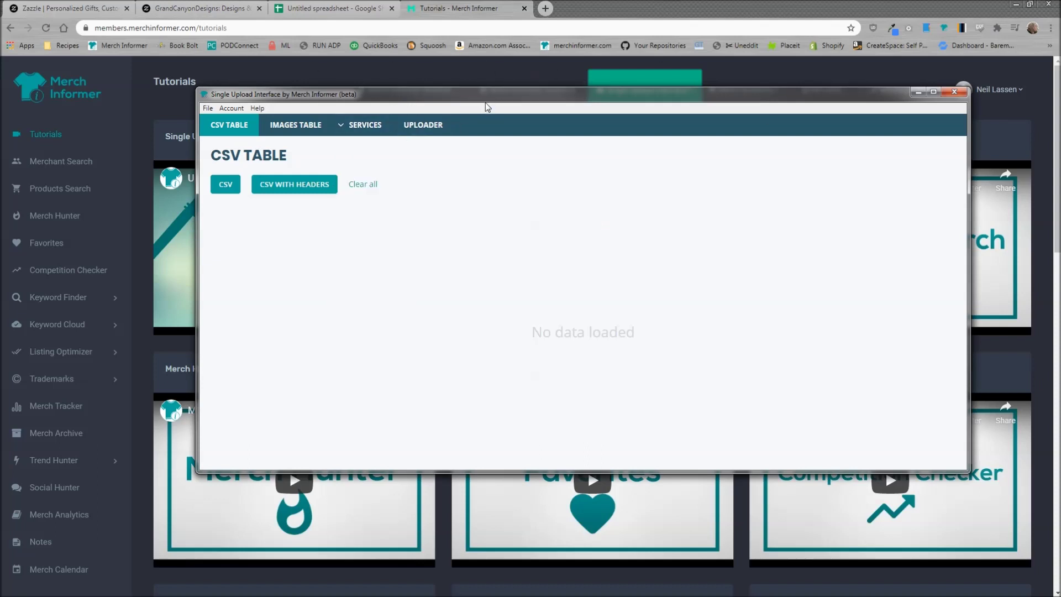
click(304, 186)
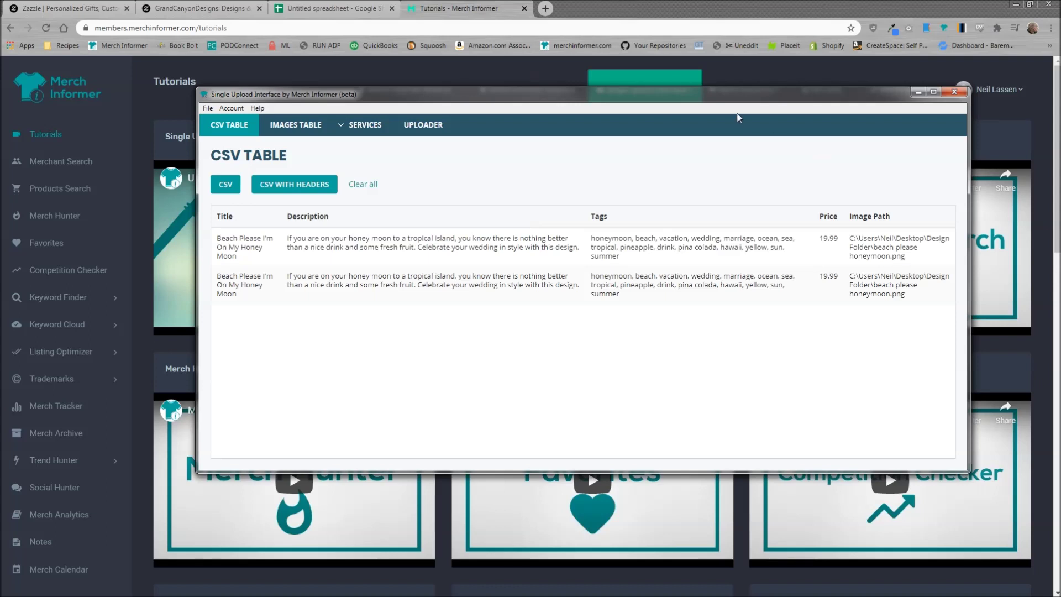
drag(741, 95, 1060, 83)
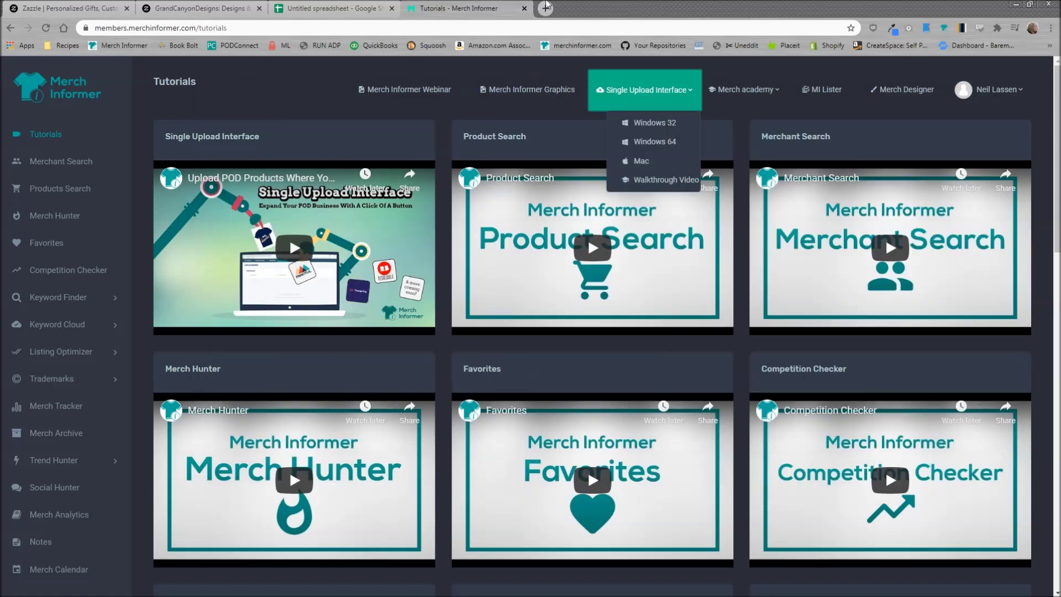
Switch to the untitled Google spreadsheet and enter the headers Title, Description, Tags, Price and Image Path in A1 through E1
click(342, 8)
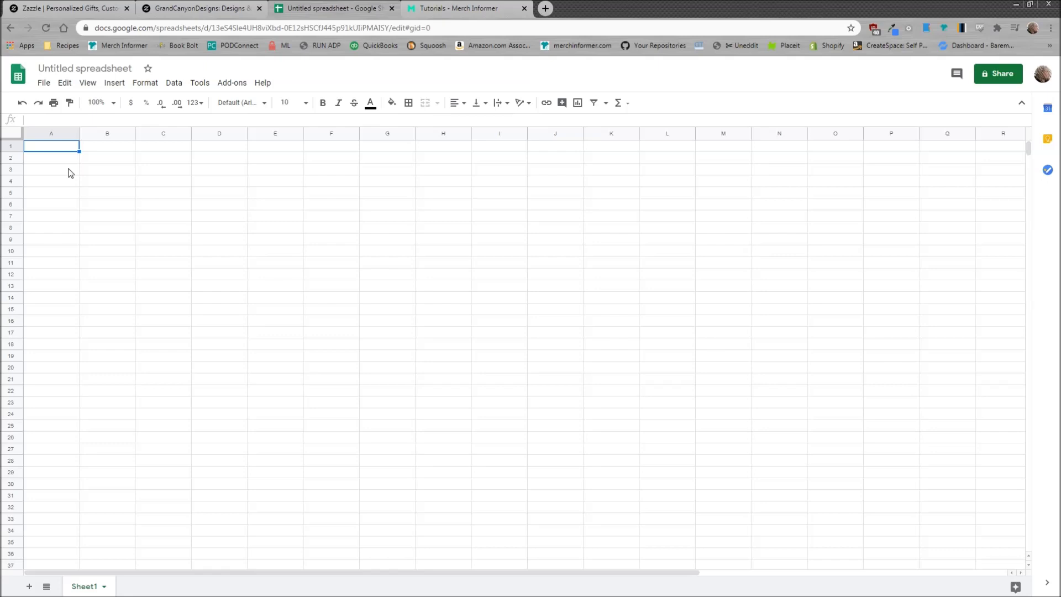
text(Title)
key(Tab)
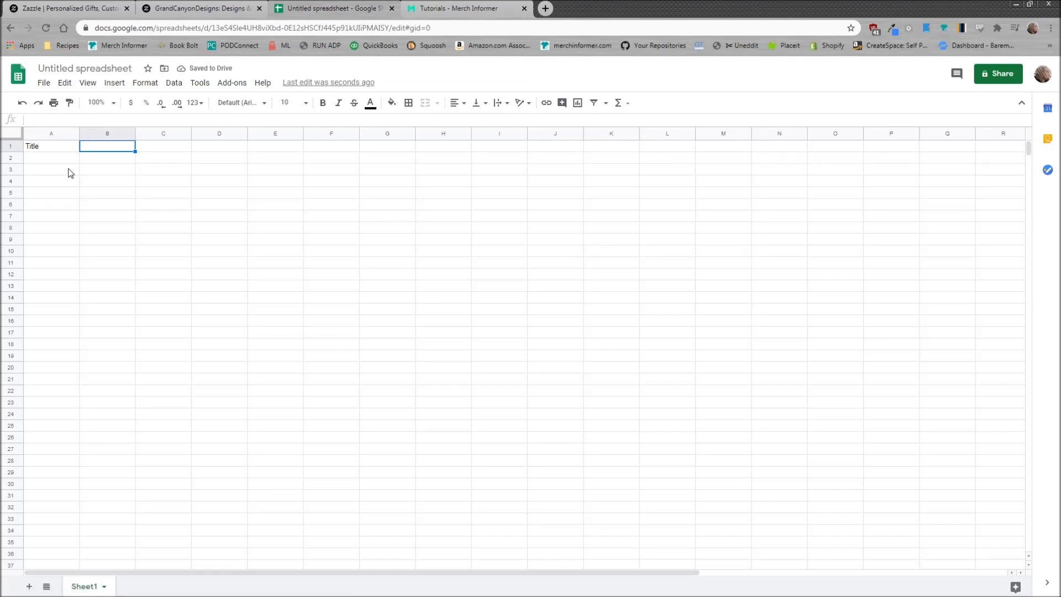
text(Description)
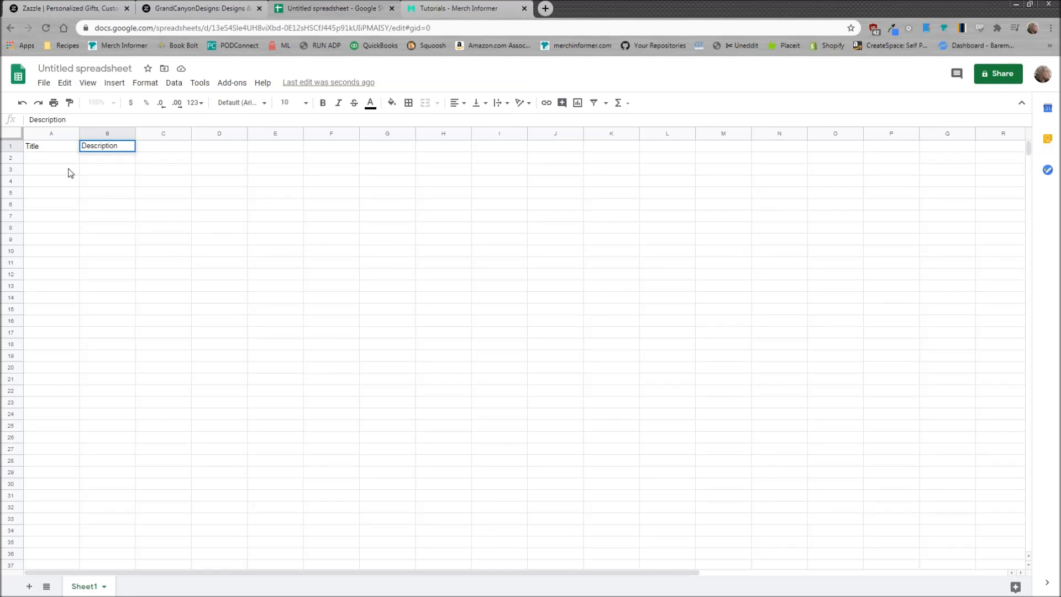
key(Tab)
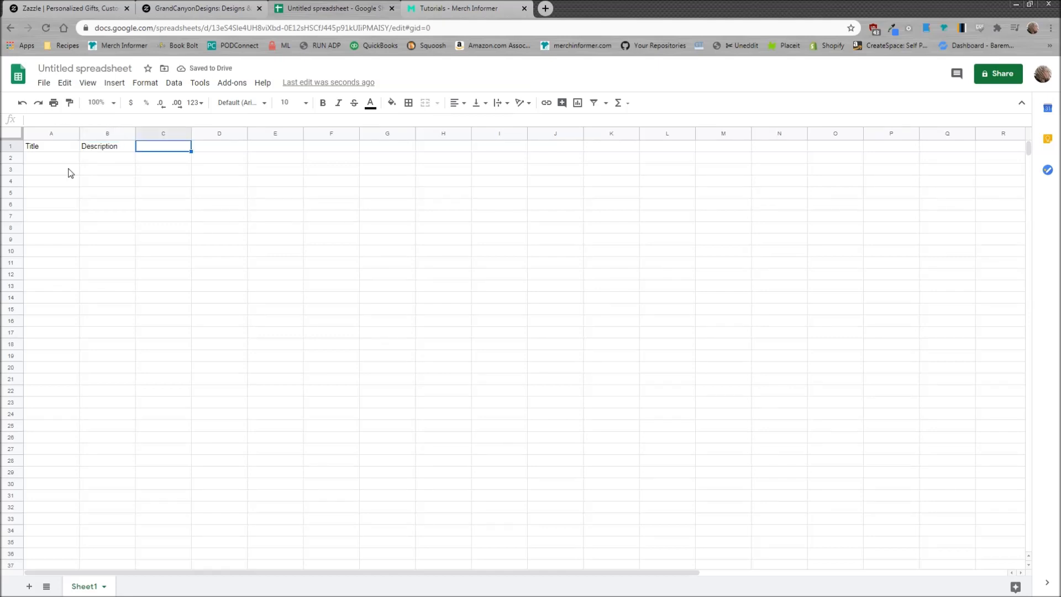
text(Tags)
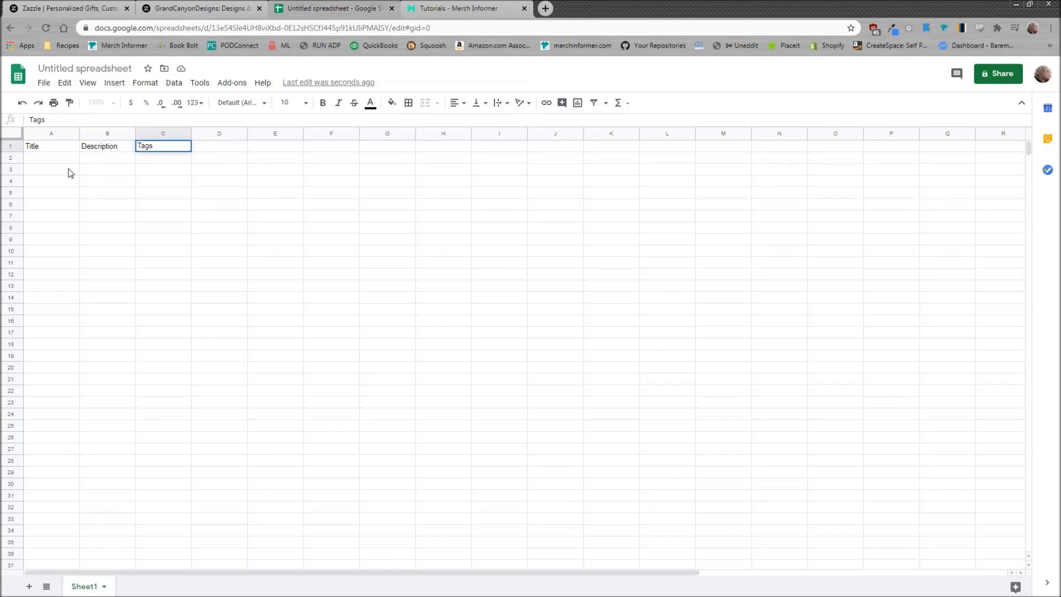
key(Tab)
text(Price)
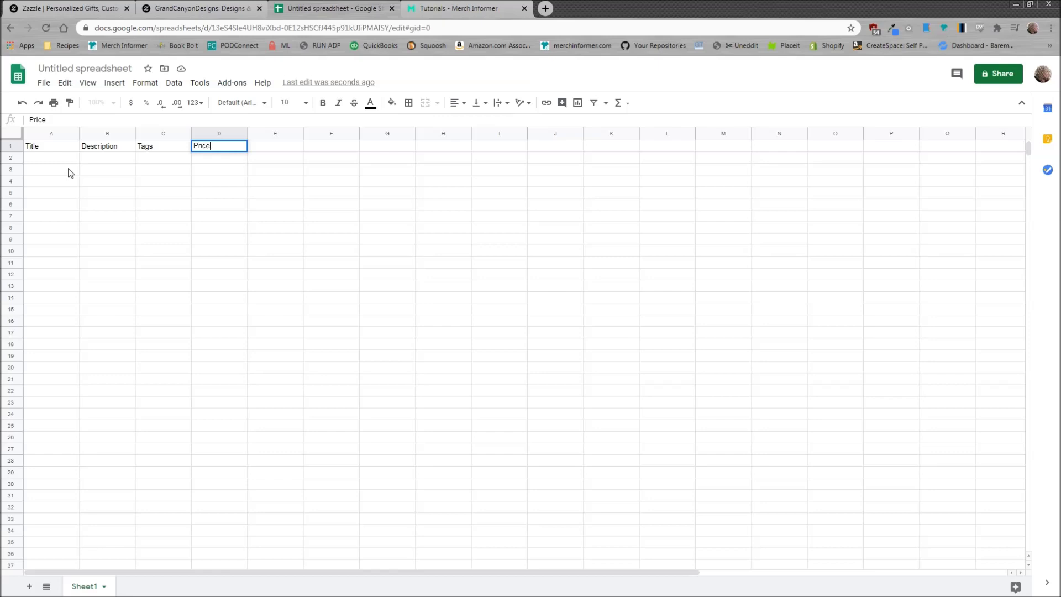
key(Tab)
text(Image Path)
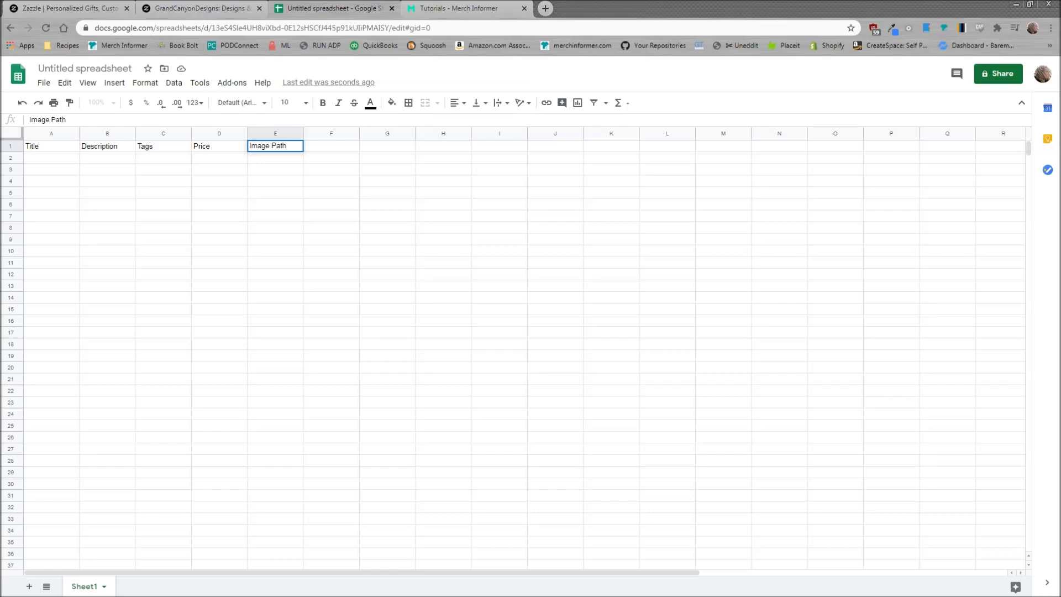
Paste the copied header row with the title "Beach Please I'm On My Honey Moon" starting at cell A2
click(50, 161)
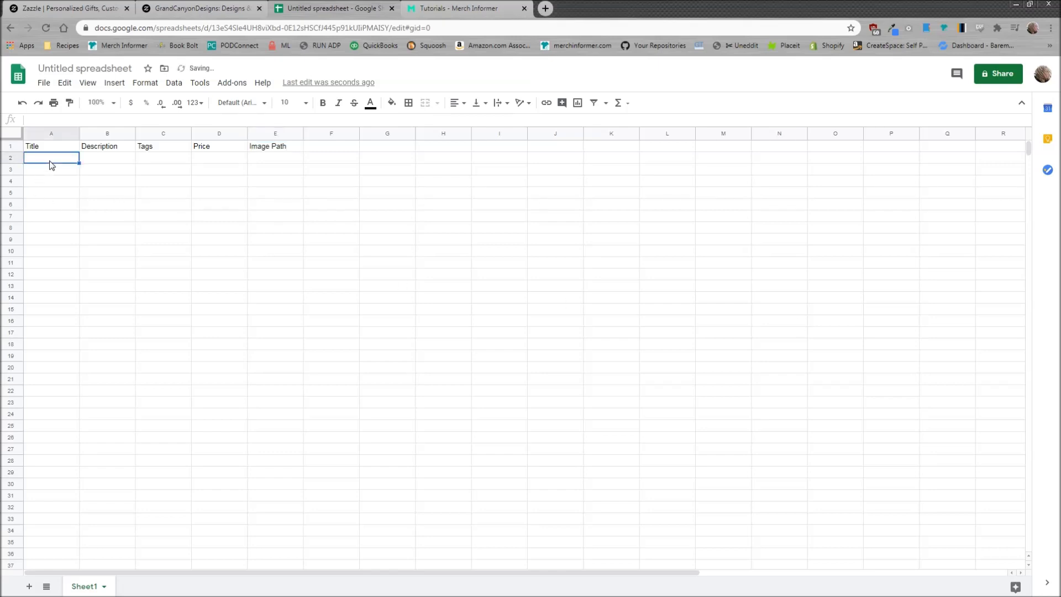
text(Title	Description	Tags	Price	Image Path Beach Please I'm On My Honey Moon)
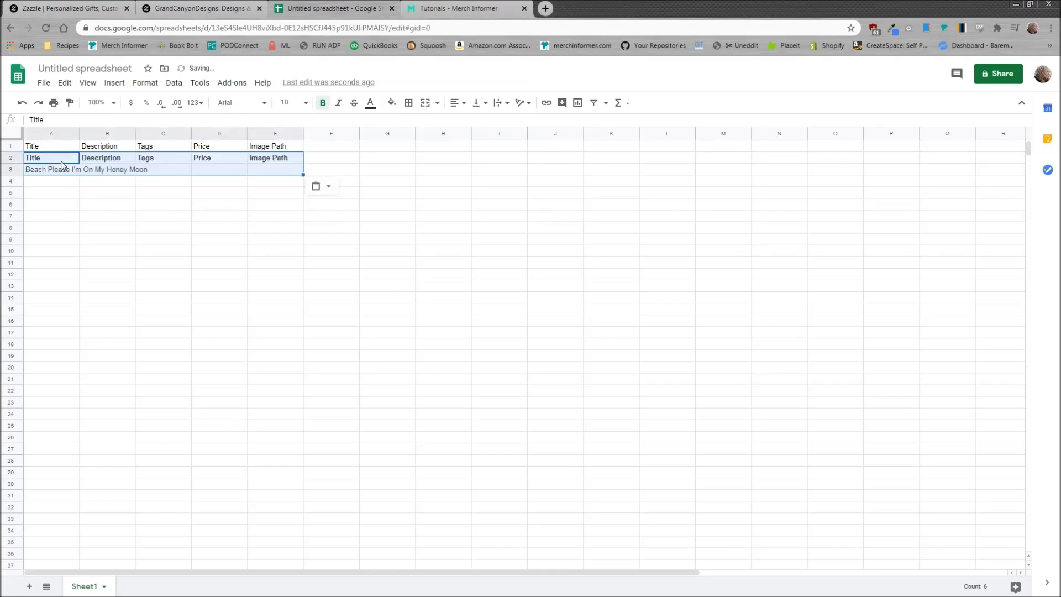
click(50, 169)
Clear the duplicate headers in row 2 and delete that row
drag(33, 159, 258, 161)
key(Delete)
key(Down)
key(Down)
key(Down)
key(Down)
right_click(10, 158)
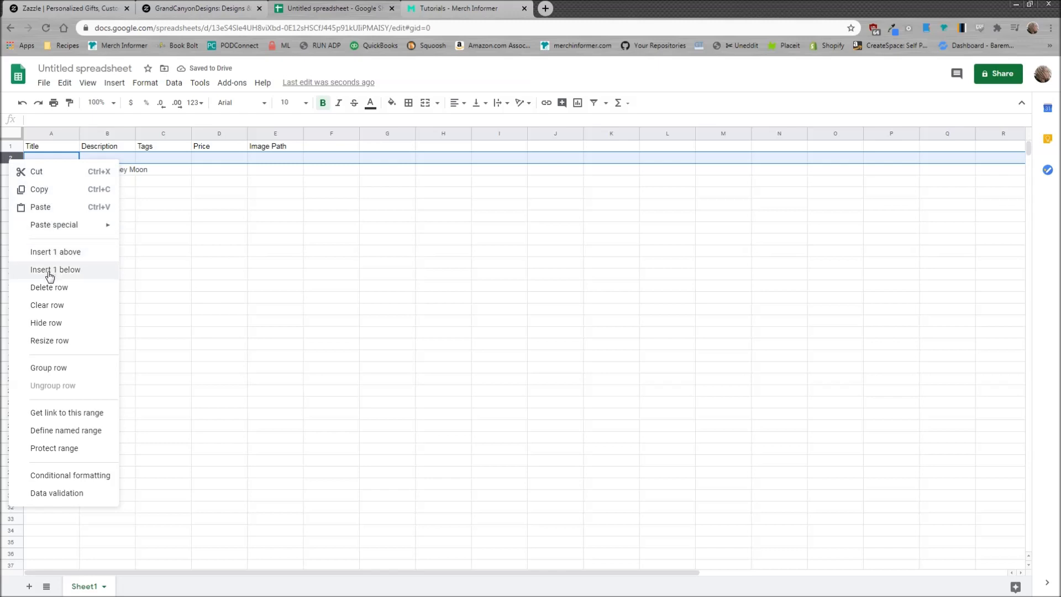
click(49, 287)
click(156, 219)
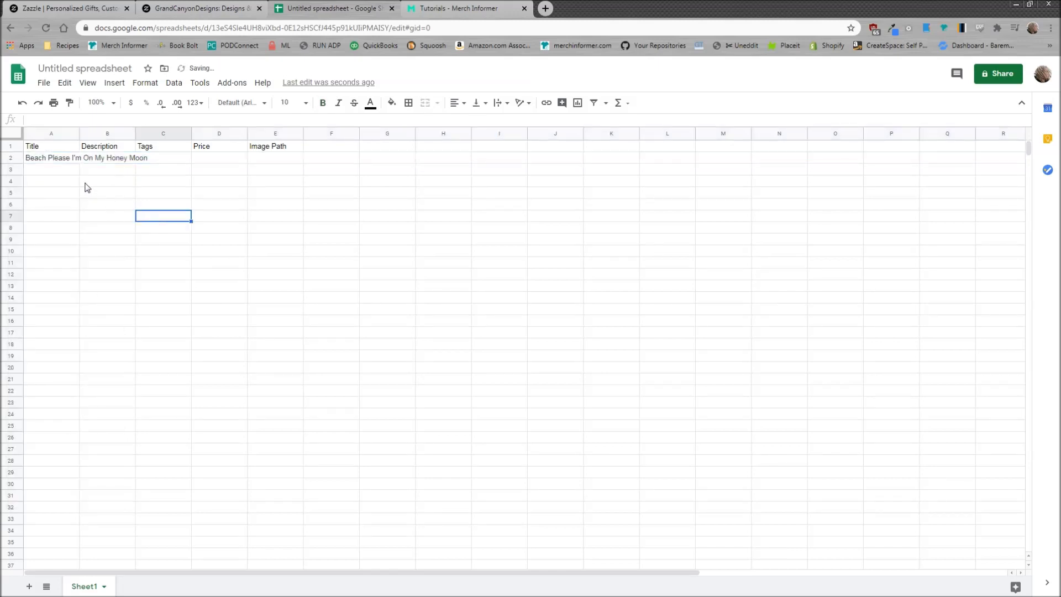
Fill row 2 with the description "This is your description", the tags "tag1, tag 2" and the price 19.99
click(49, 160)
click(56, 173)
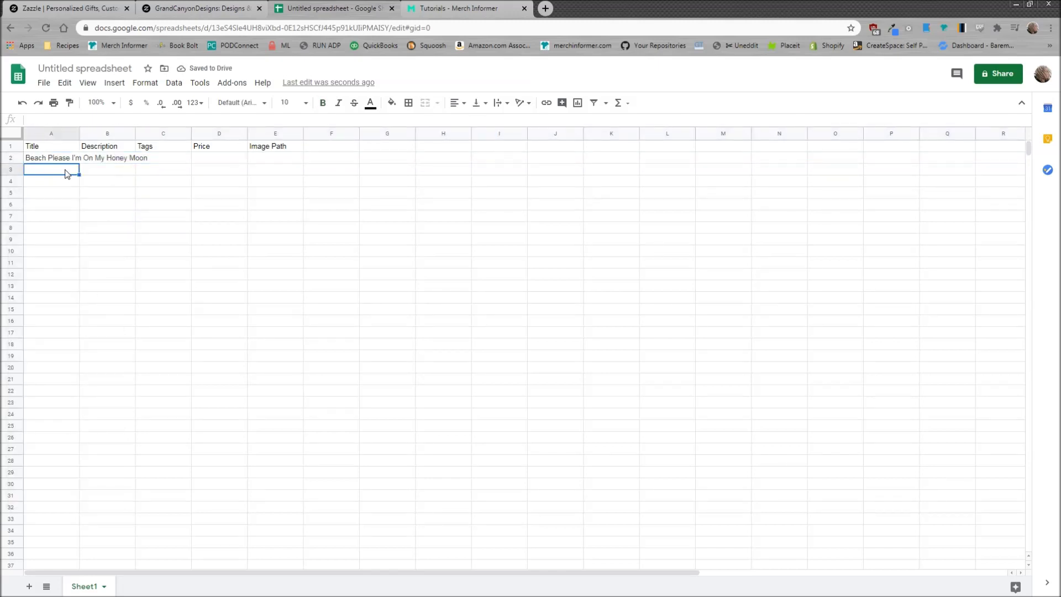
click(113, 159)
text(T)
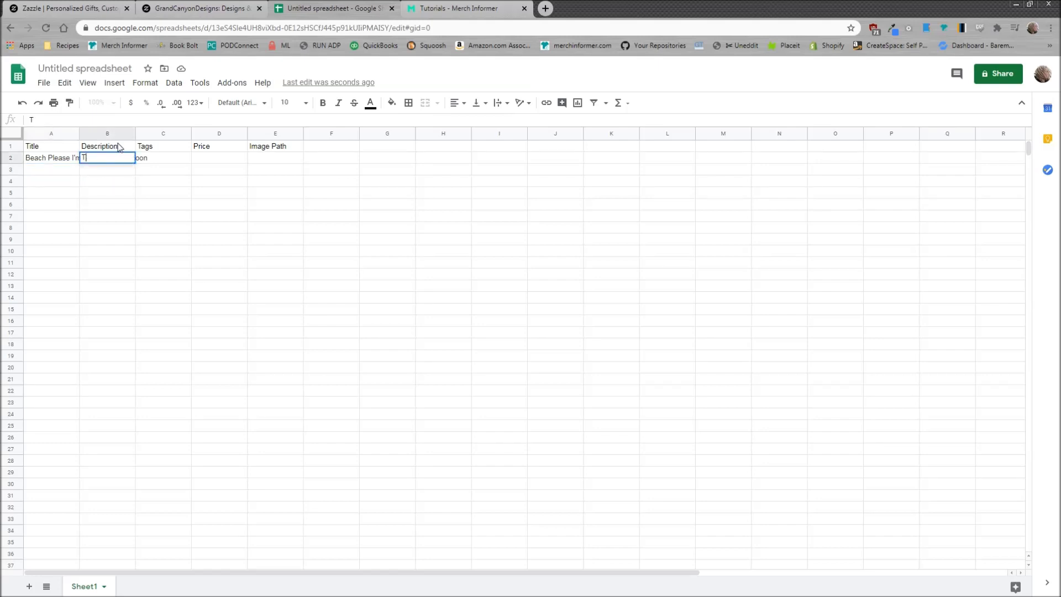
text(his is your description)
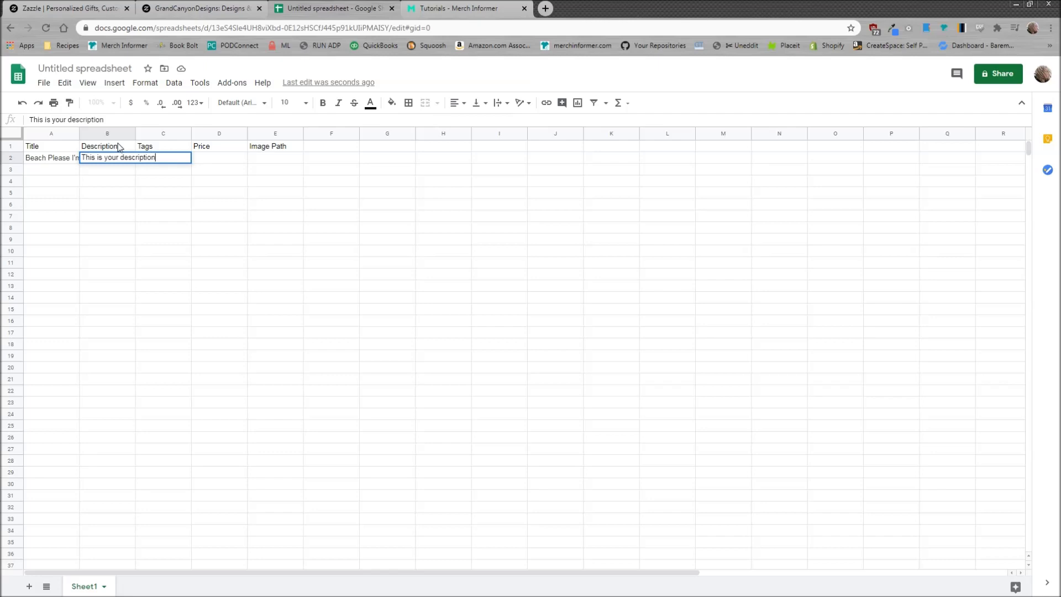
key(Tab)
text(tag1, tag 2)
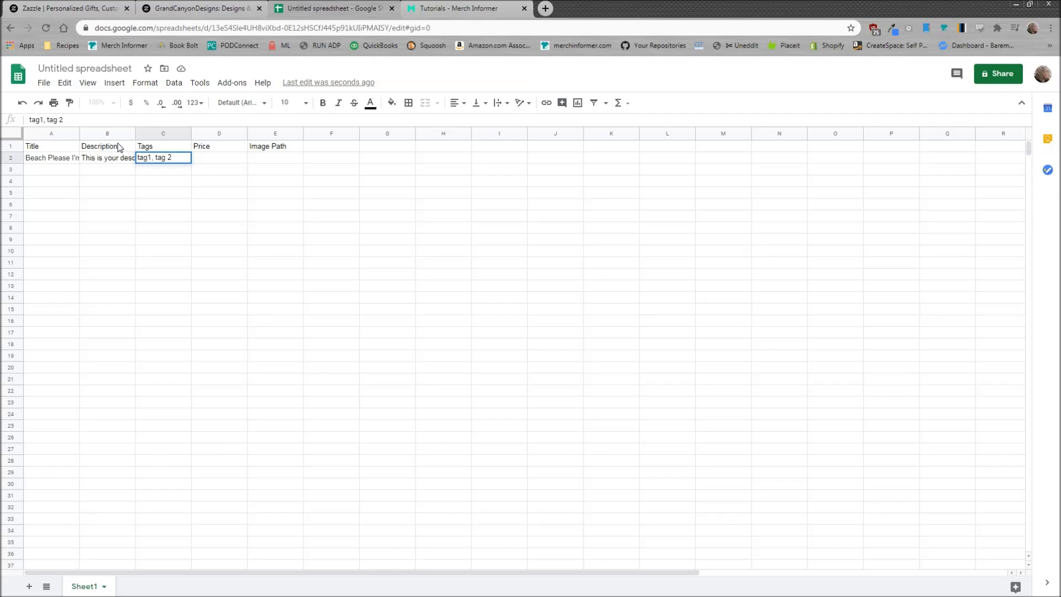
click(221, 161)
text(19.99)
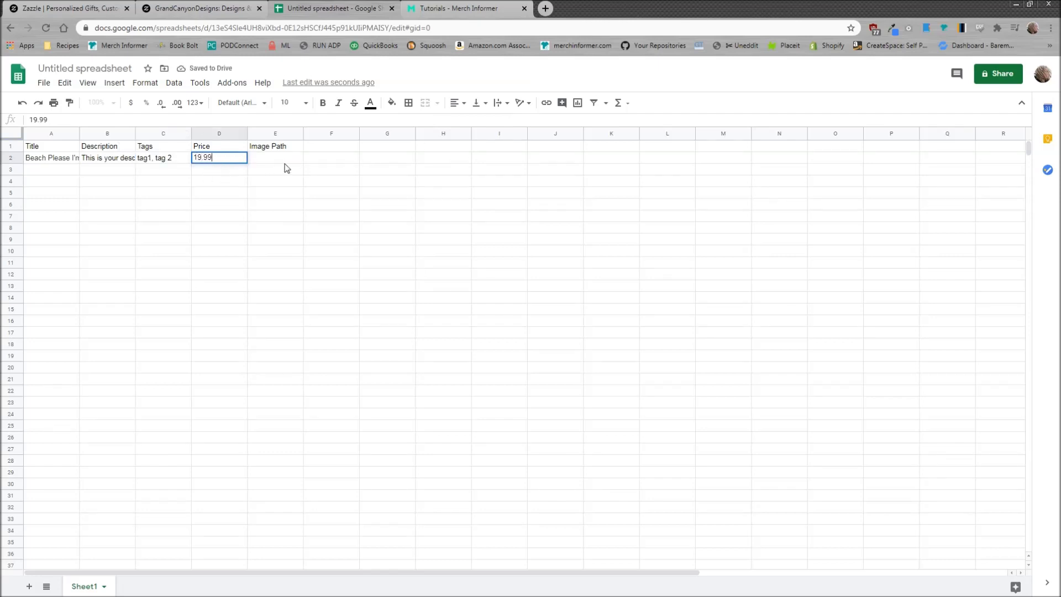
Copy the full path of the desktop file "beach please honeymoon.png" into E2 and remove its surrounding quotation marks
click(298, 162)
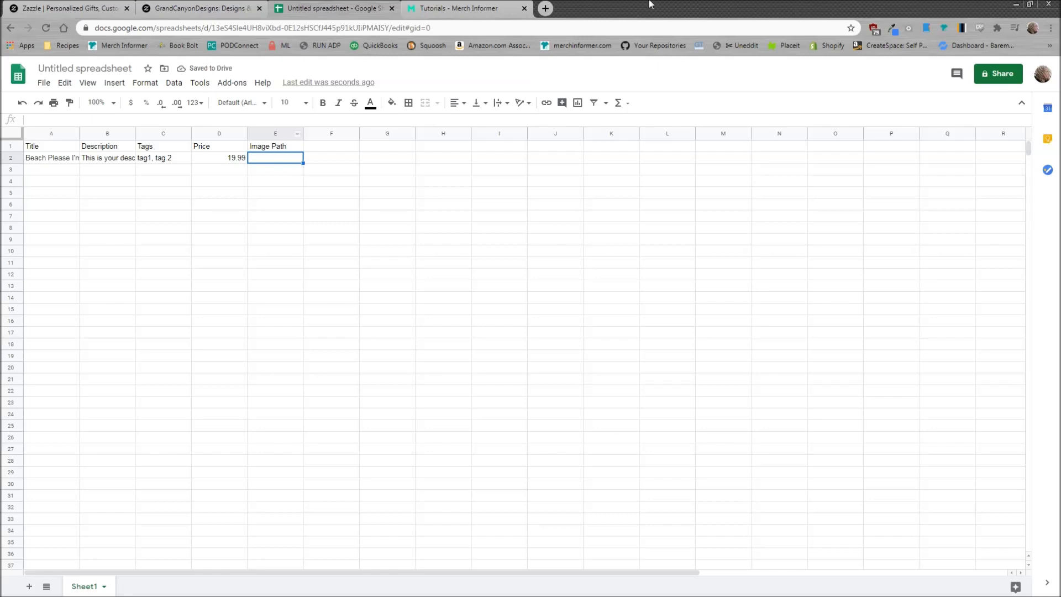
drag(648, 4, 634, 19)
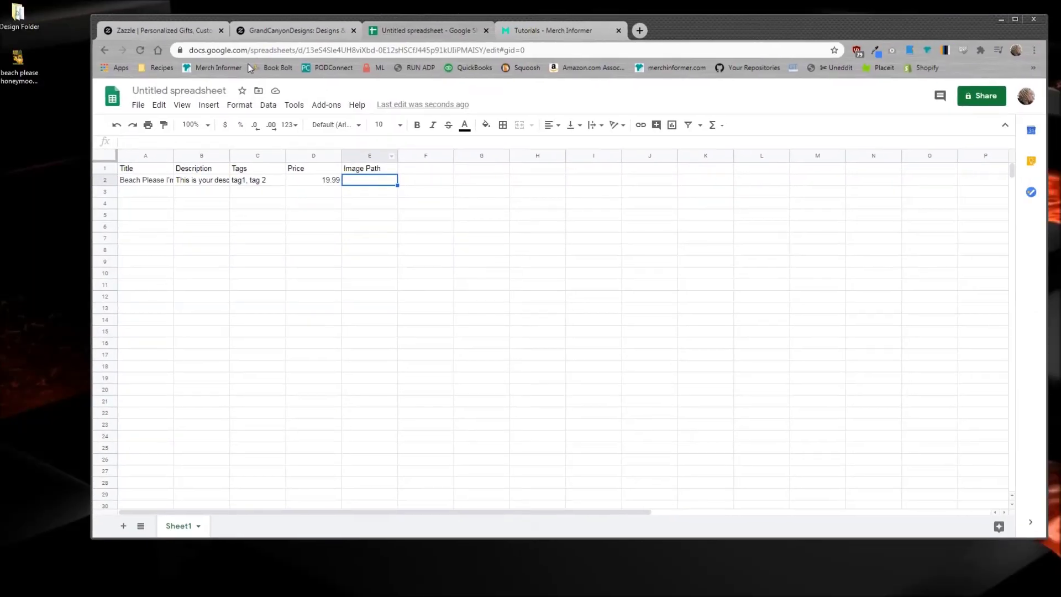
click(20, 70)
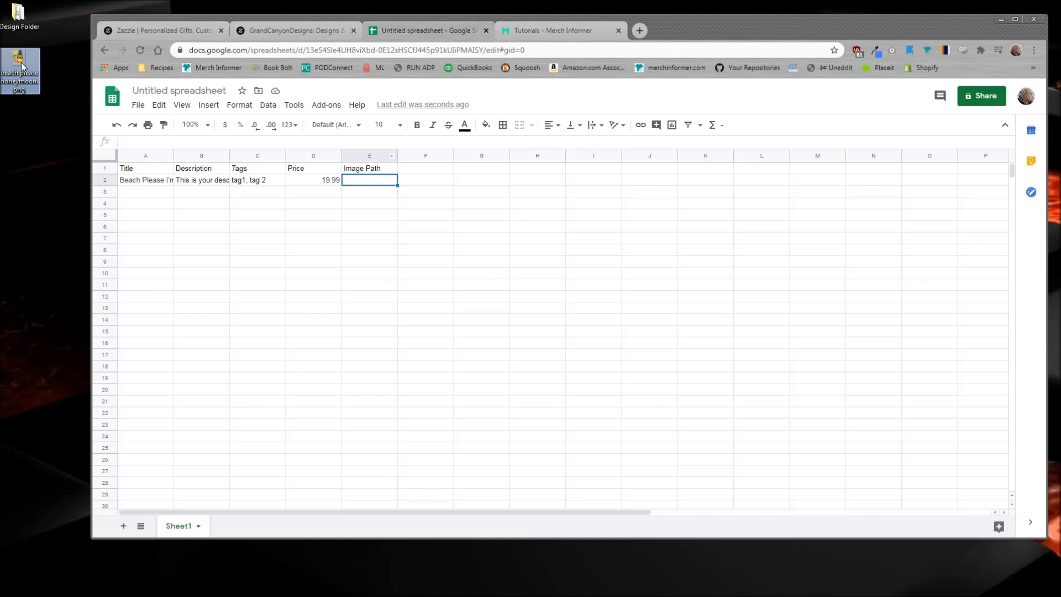
right_click(23, 64)
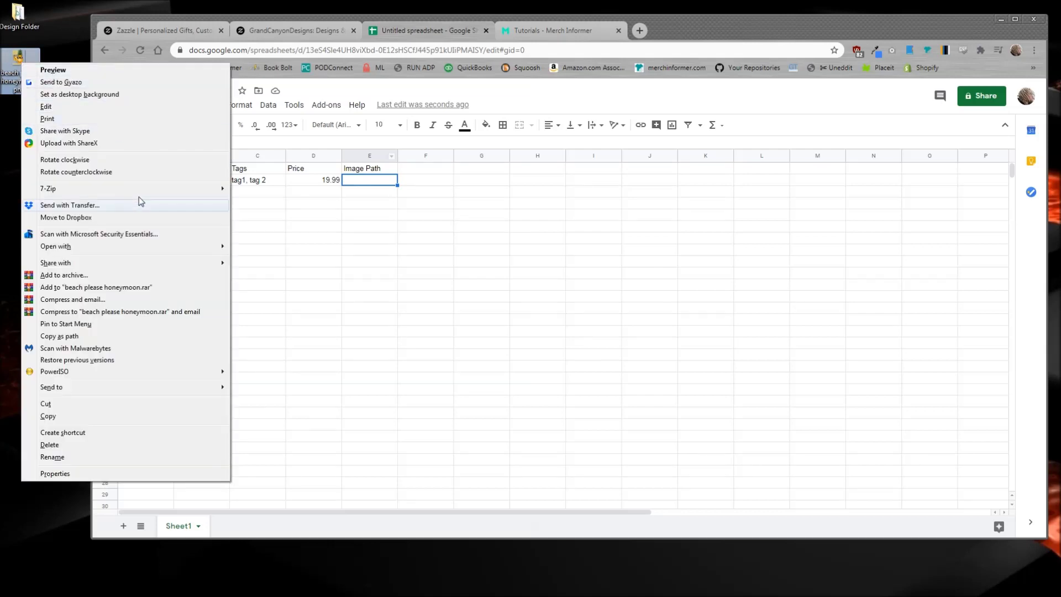
click(76, 337)
click(369, 182)
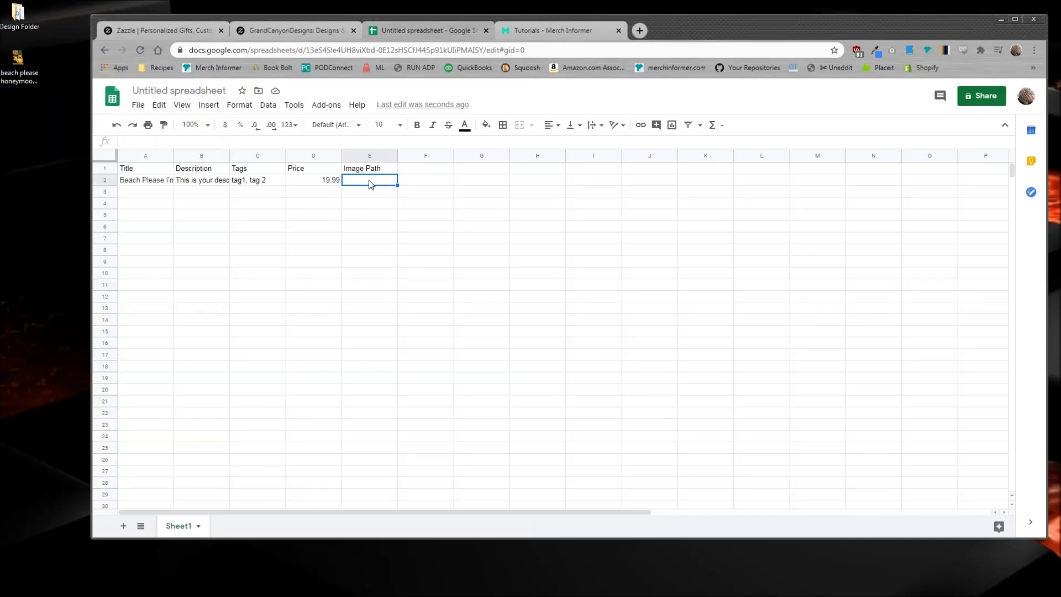
text("C:\Users\Neil\Desktop\beach please honeymoon.png")
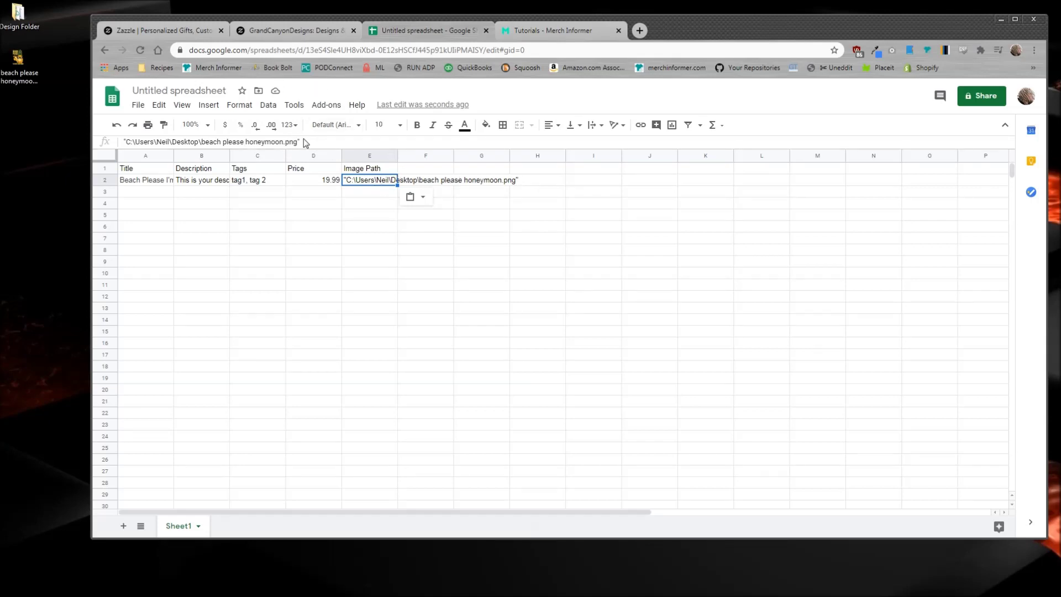
click(316, 141)
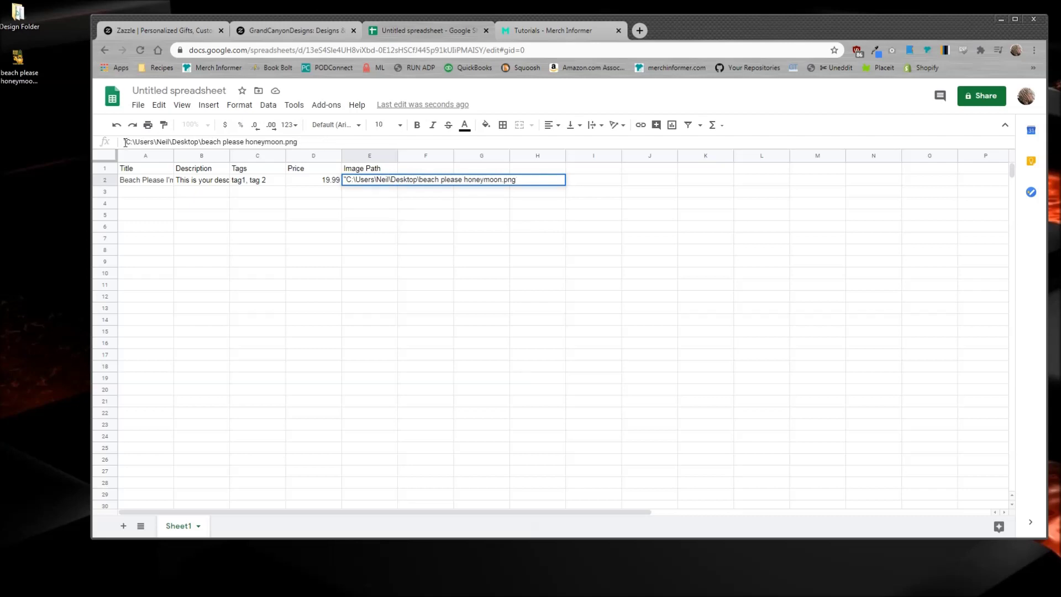
click(399, 237)
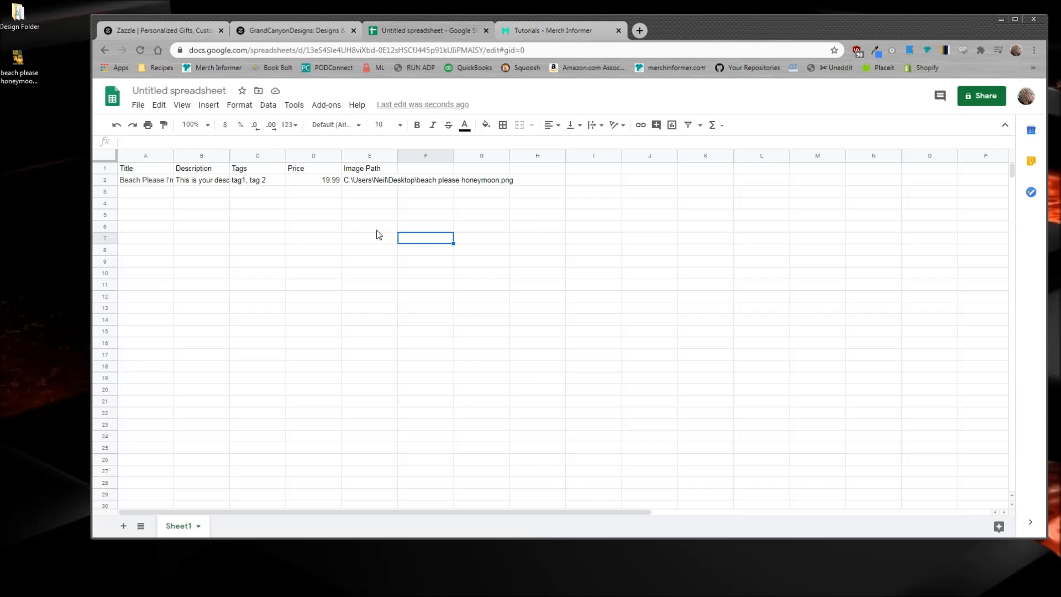
Look up the spreadsheet's download formats, then switch to the Single Upload Interface and review its CSV table rows
click(140, 109)
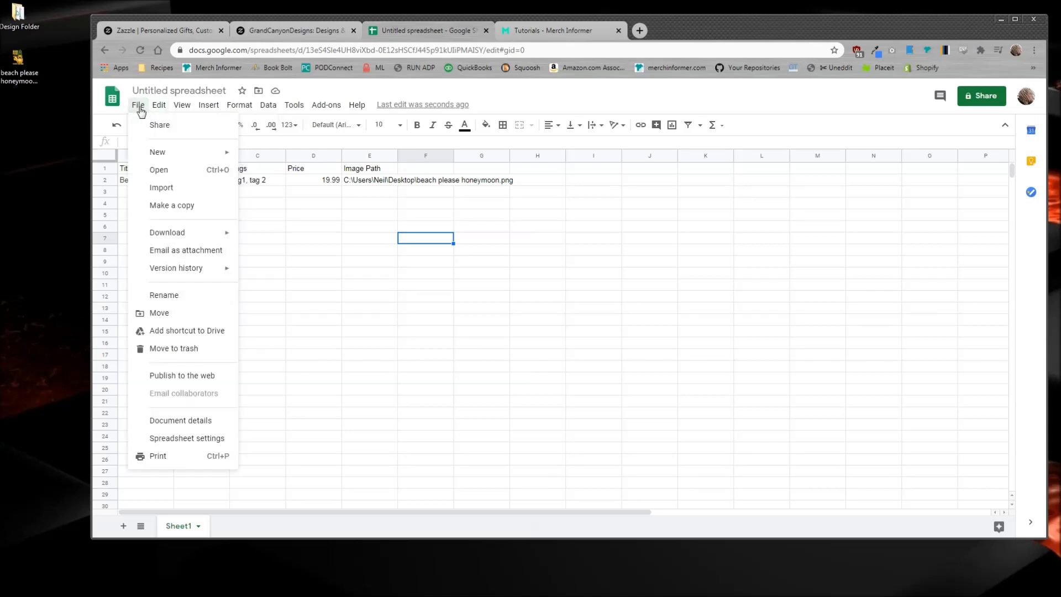
mouse_move(185, 235)
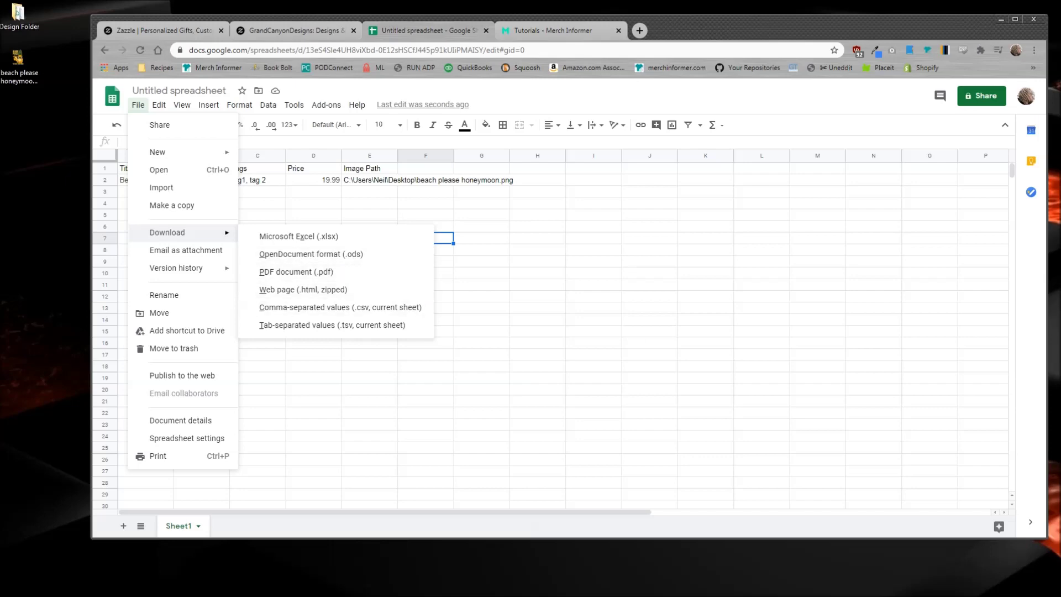
drag(1060, 174, 563, 104)
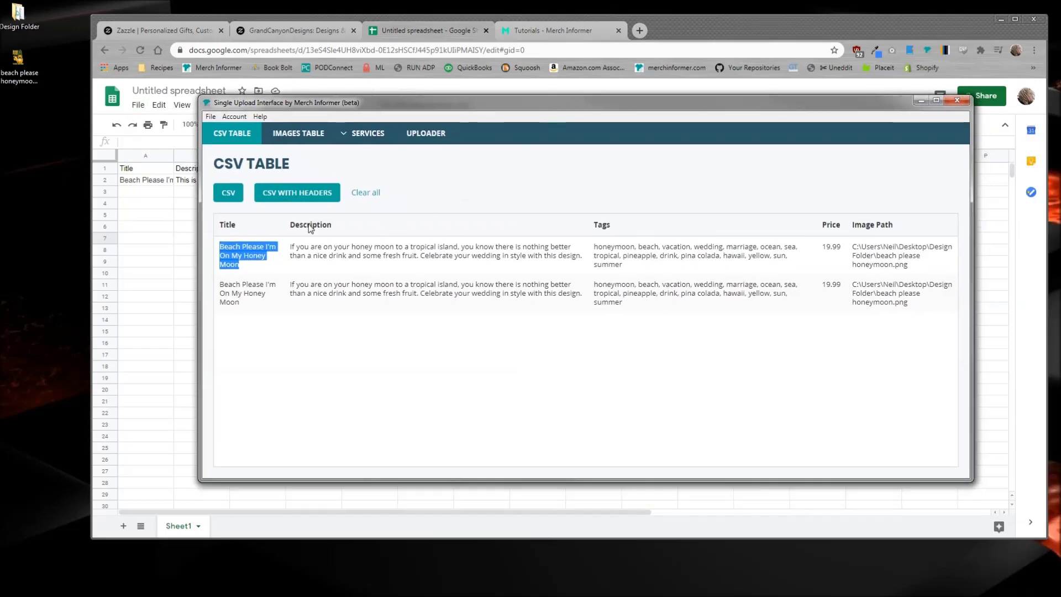
click(388, 245)
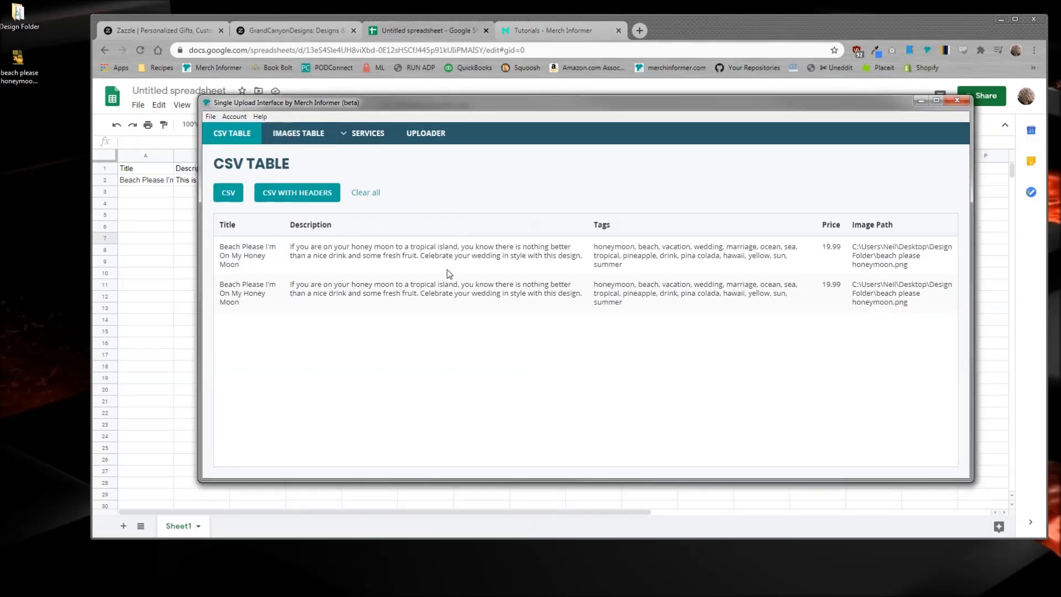
drag(923, 309, 242, 227)
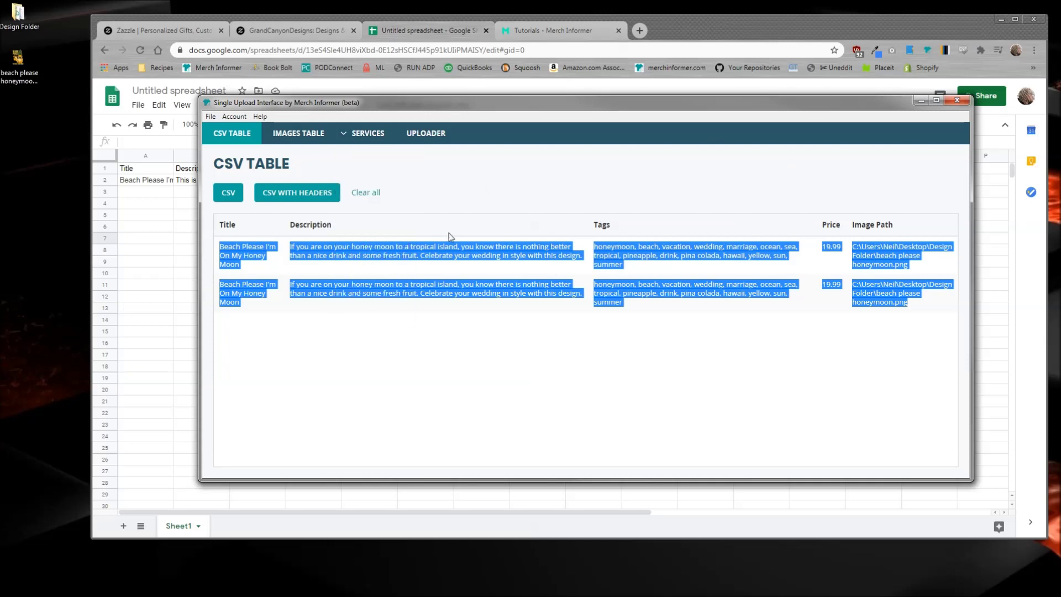
Open the Zazzle service settings and clear the saved product URL
click(363, 134)
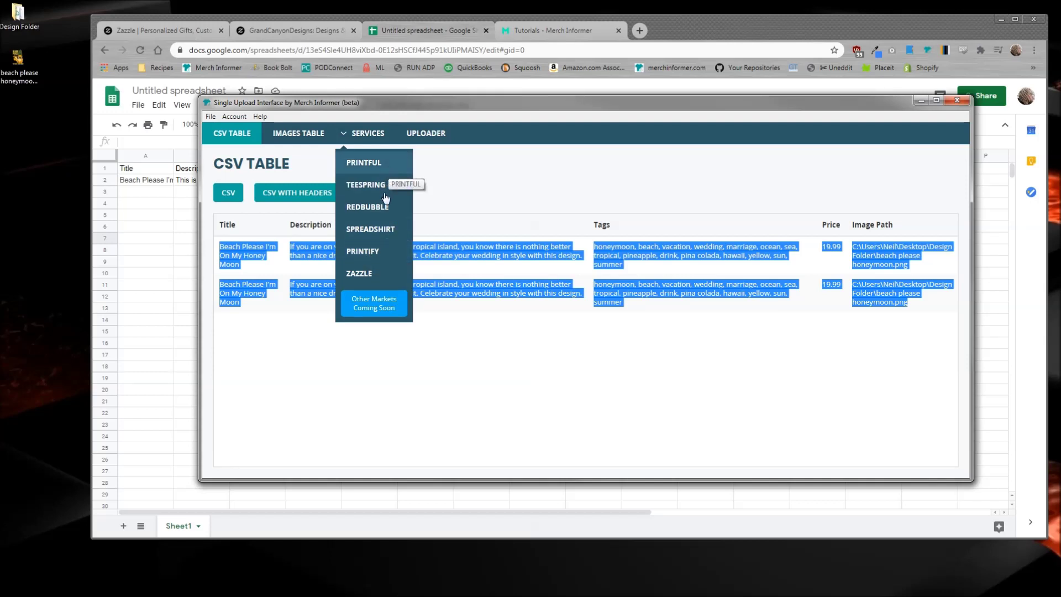
click(379, 275)
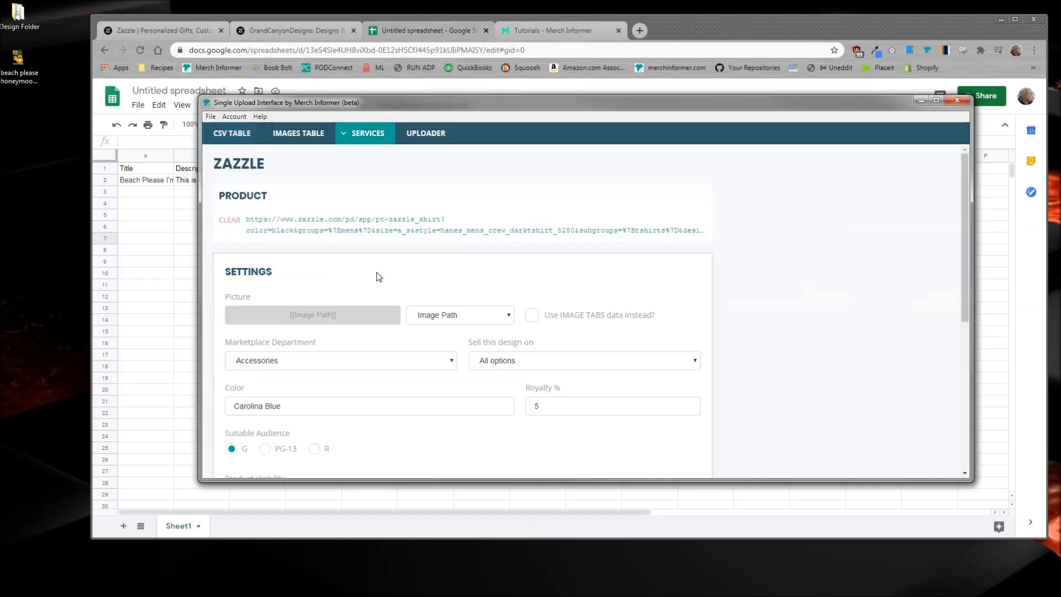
click(229, 220)
click(563, 305)
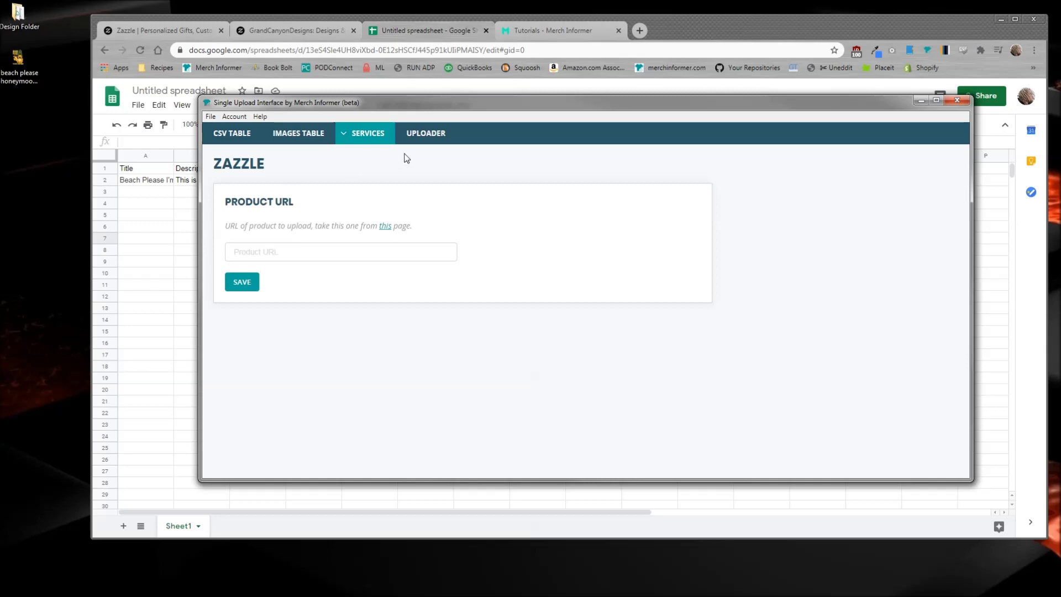
click(161, 32)
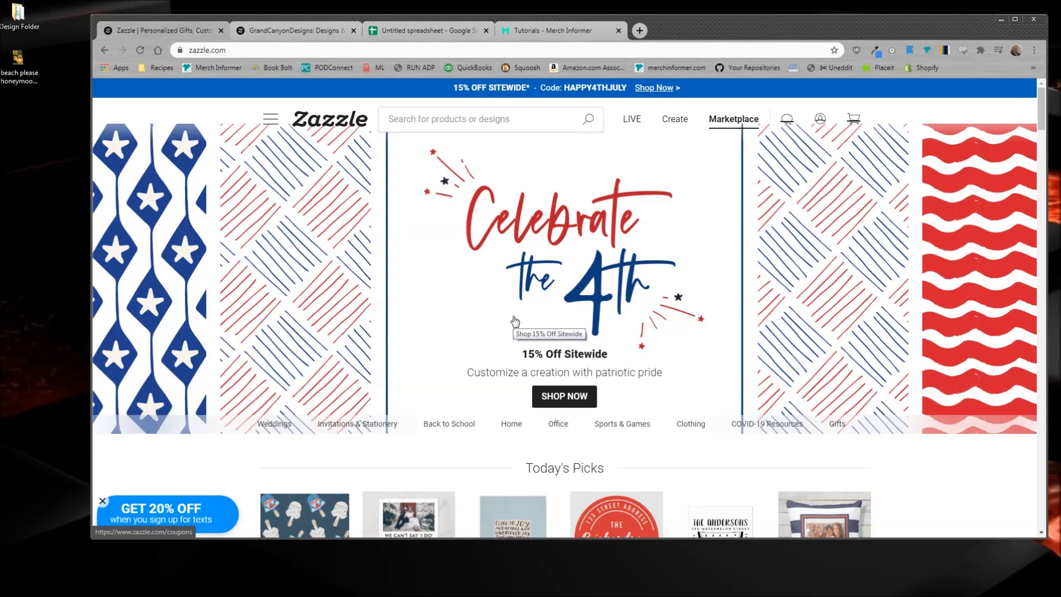
key(alt+Tab)
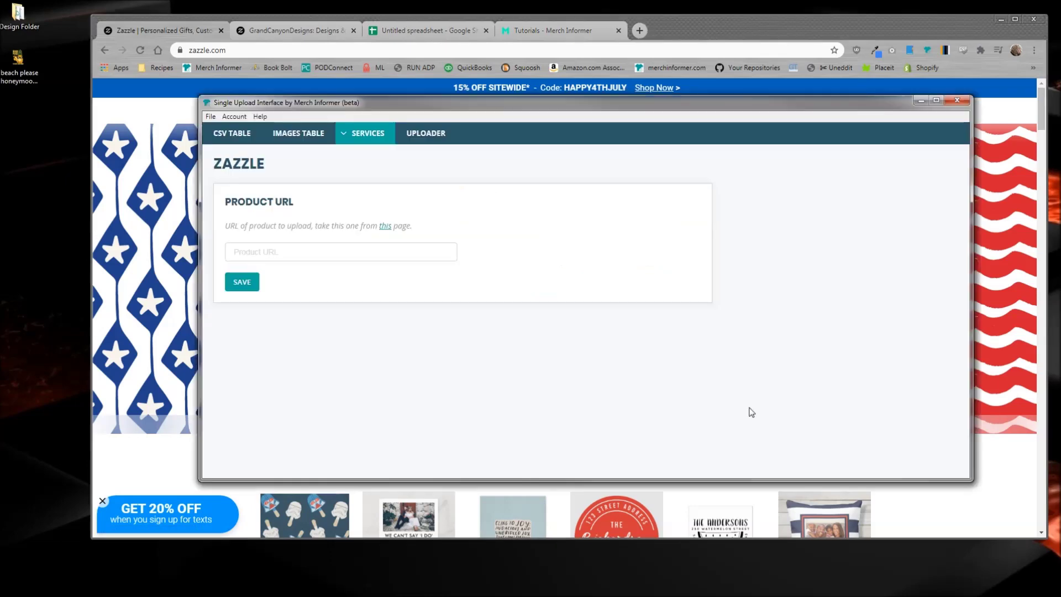
click(259, 116)
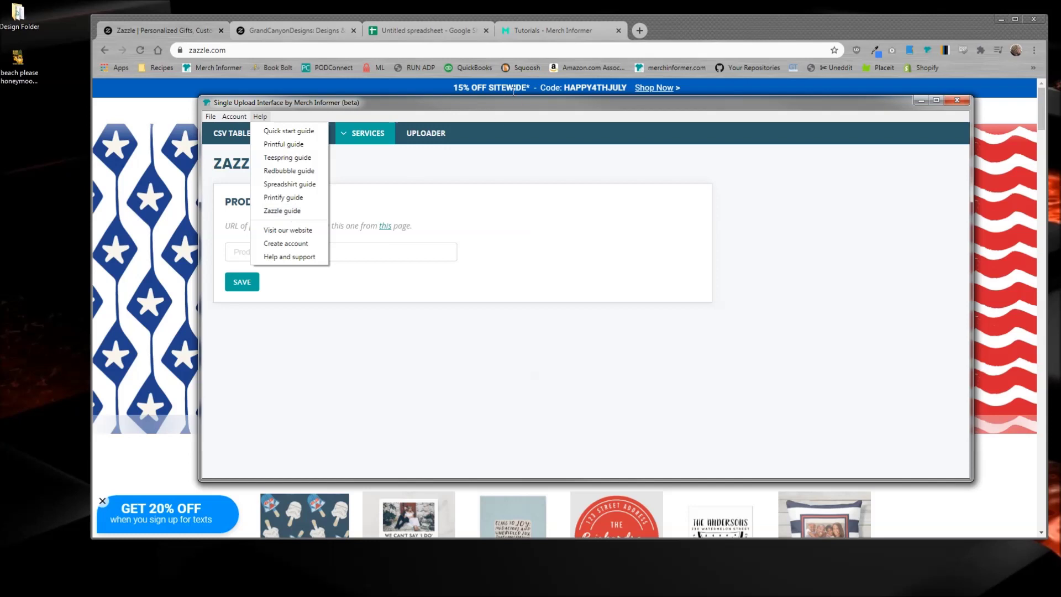
click(436, 105)
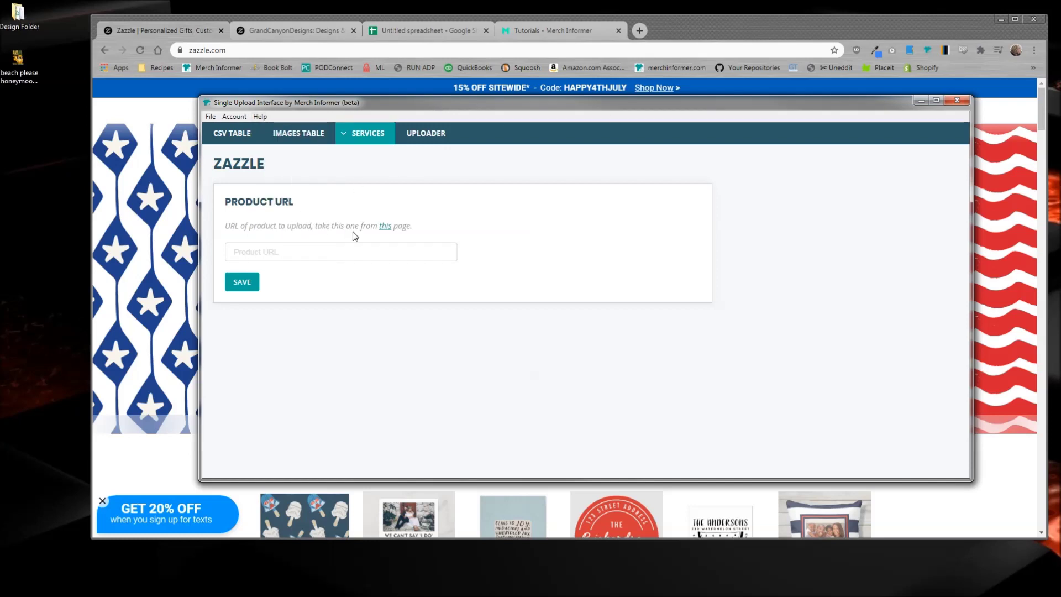
drag(238, 227, 313, 226)
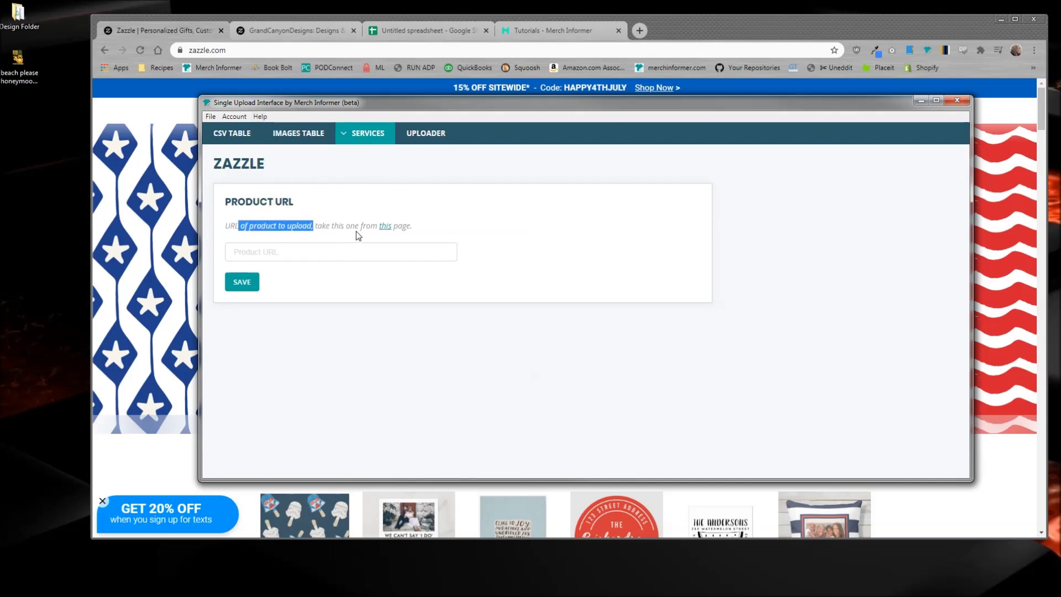
Open Zazzle's custom gifts page through the link given in the product URL hint
click(385, 226)
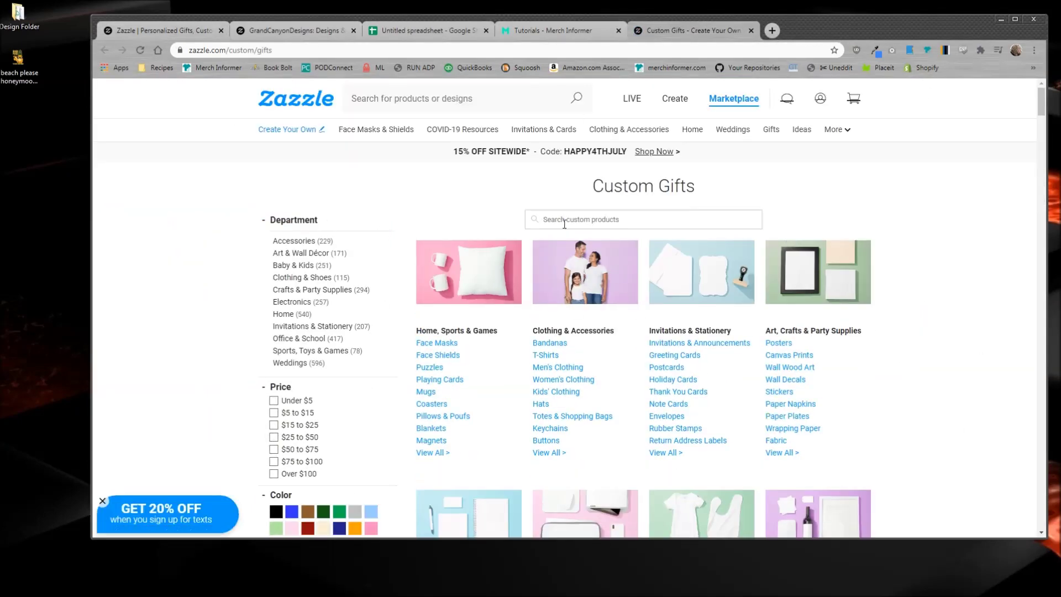
click(279, 53)
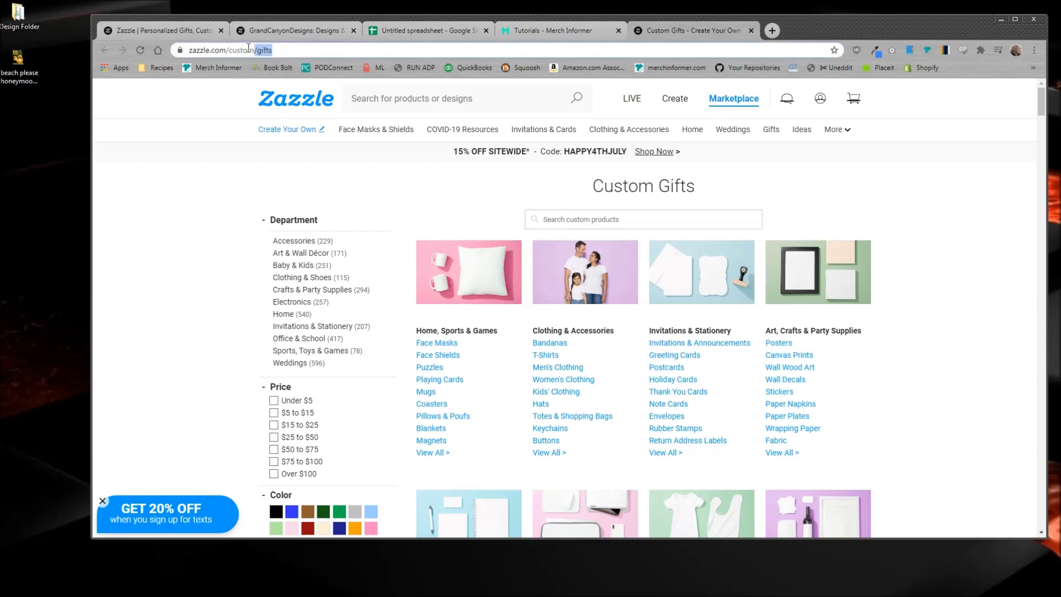
click(910, 353)
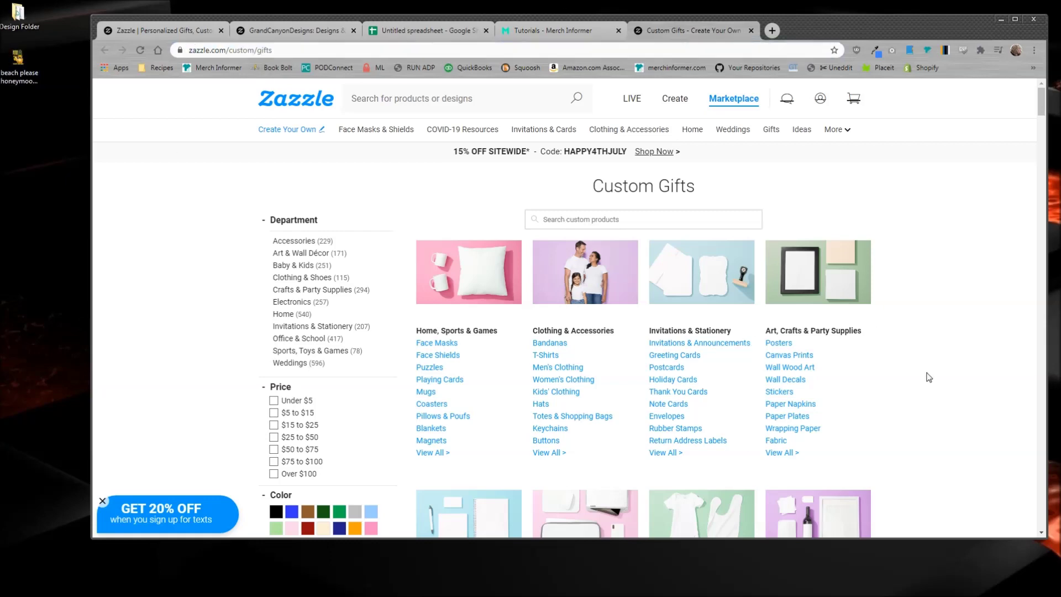
Examine the custom product categories and the total number of blank products offered on the page
scroll(946, 353, down, 4)
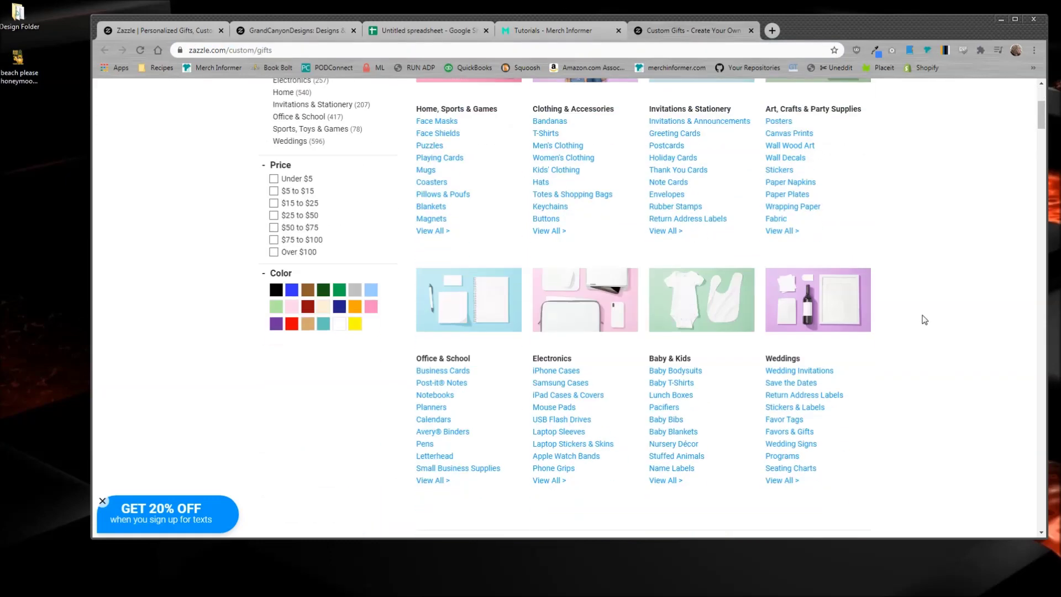
double_click(918, 19)
scroll(744, 280, down, 2)
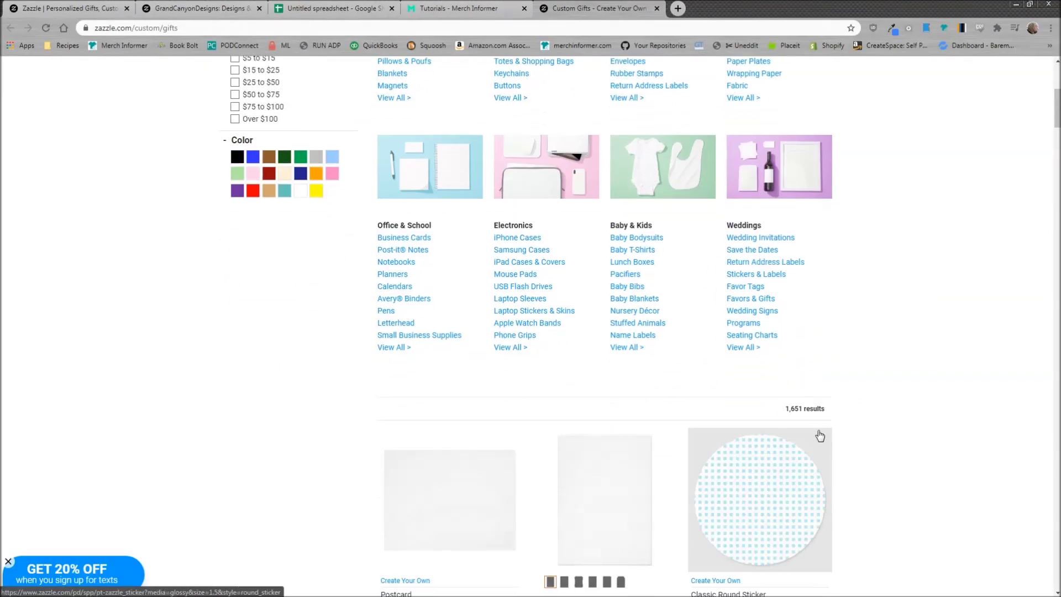
drag(822, 409, 779, 411)
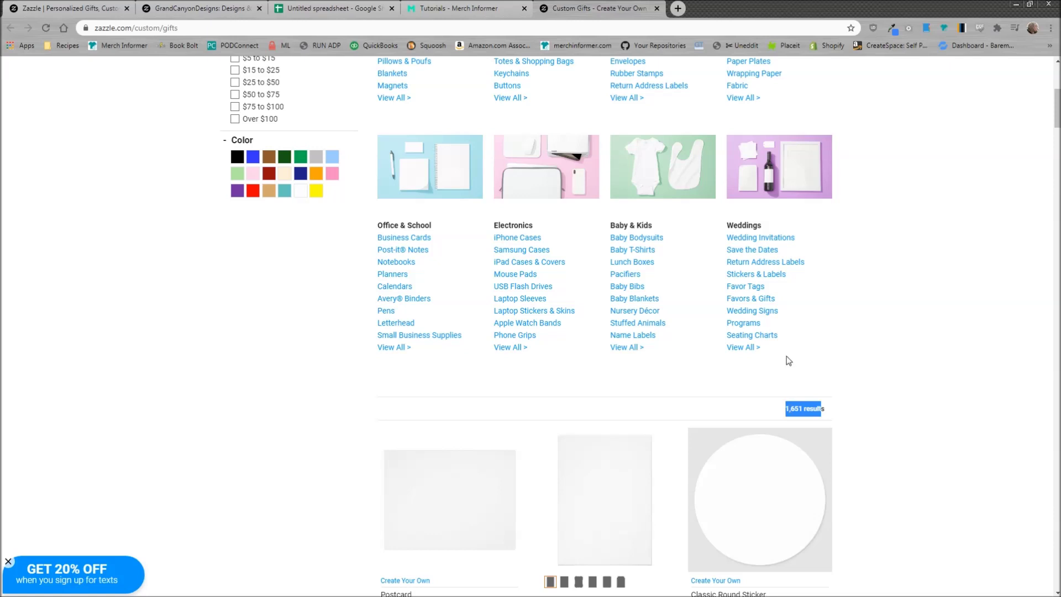
scroll(560, 366, up, 2)
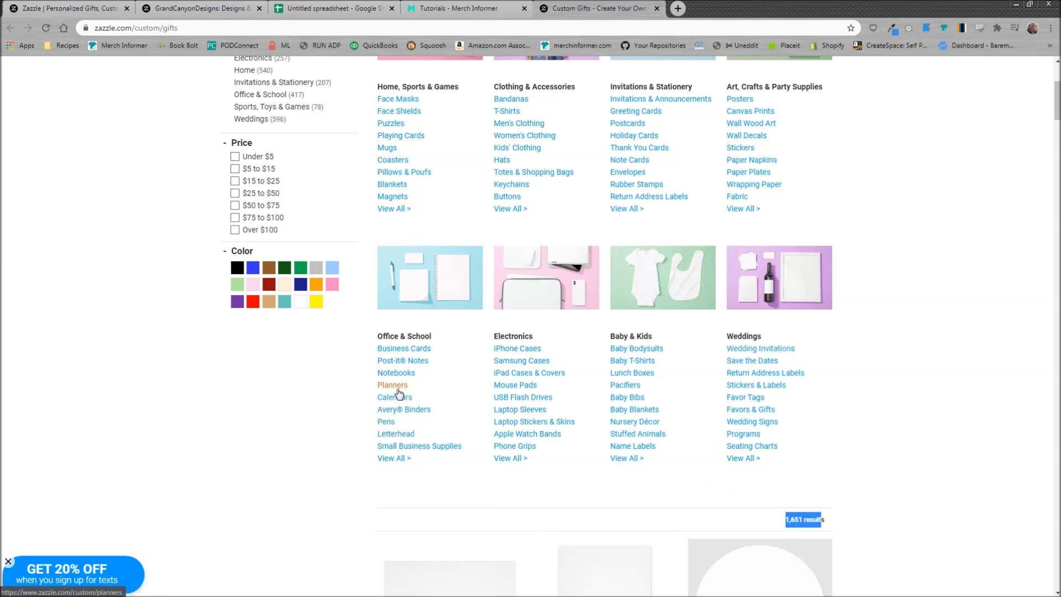
scroll(428, 450, up, 2)
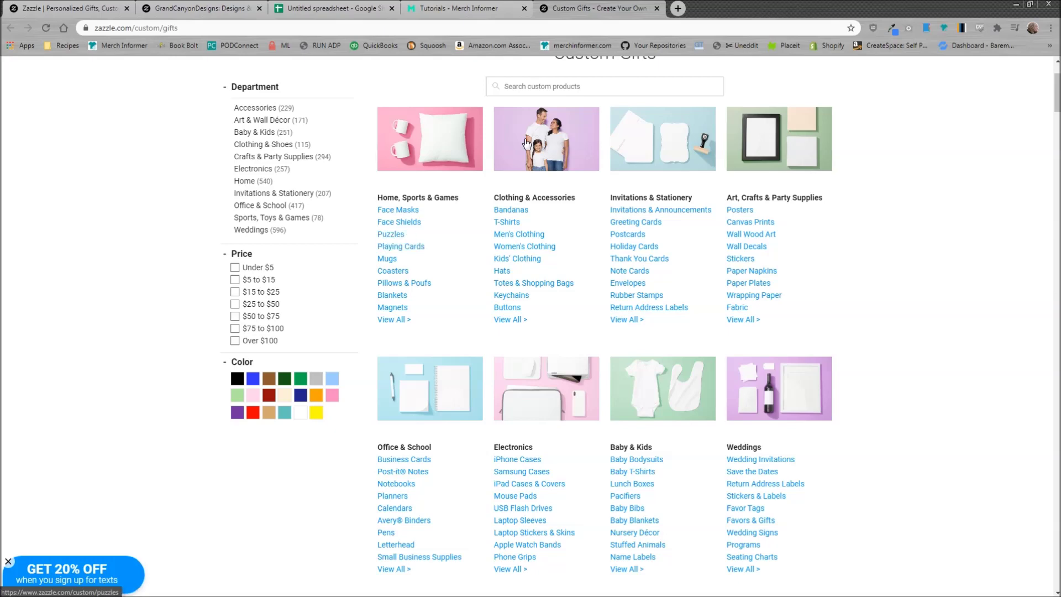
scroll(811, 422, down, 4)
drag(834, 411, 783, 409)
click(879, 444)
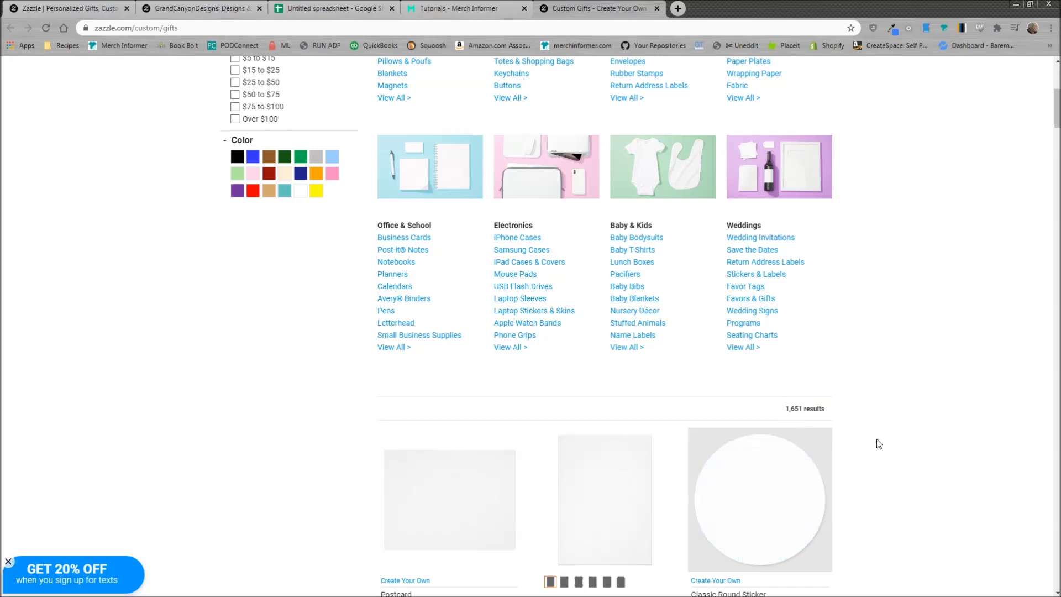
scroll(744, 443, up, 6)
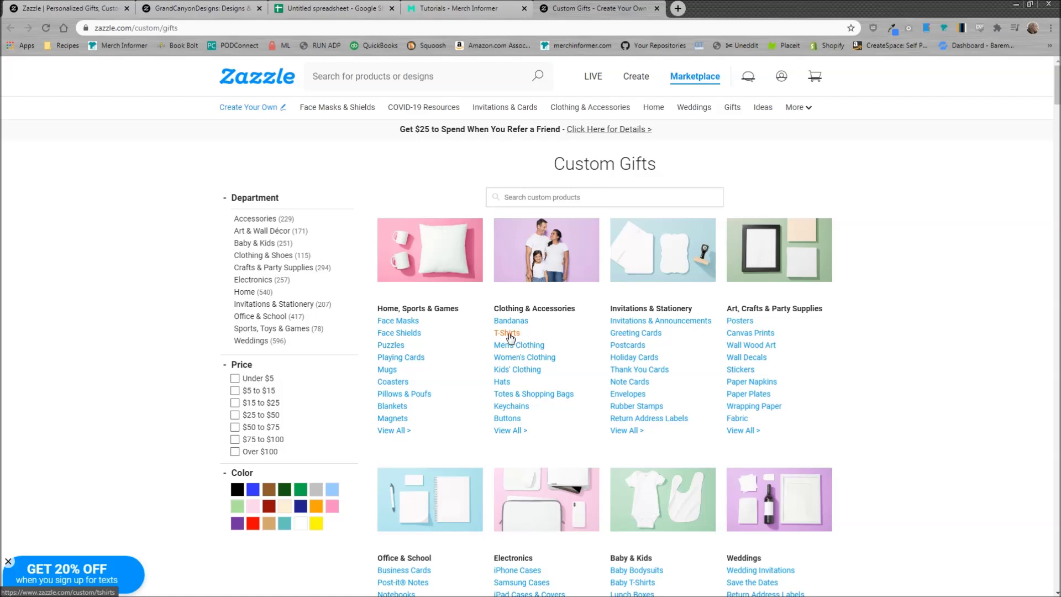
Browse the custom T-shirt templates and open the Men's Basic Dark T-Shirt product page
click(507, 333)
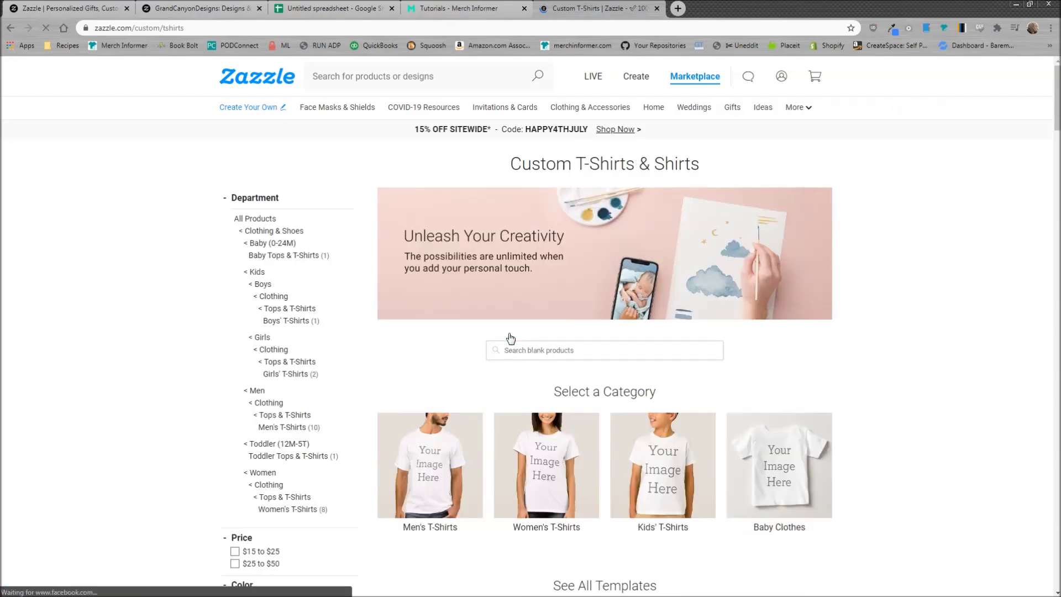
scroll(569, 331, down, 6)
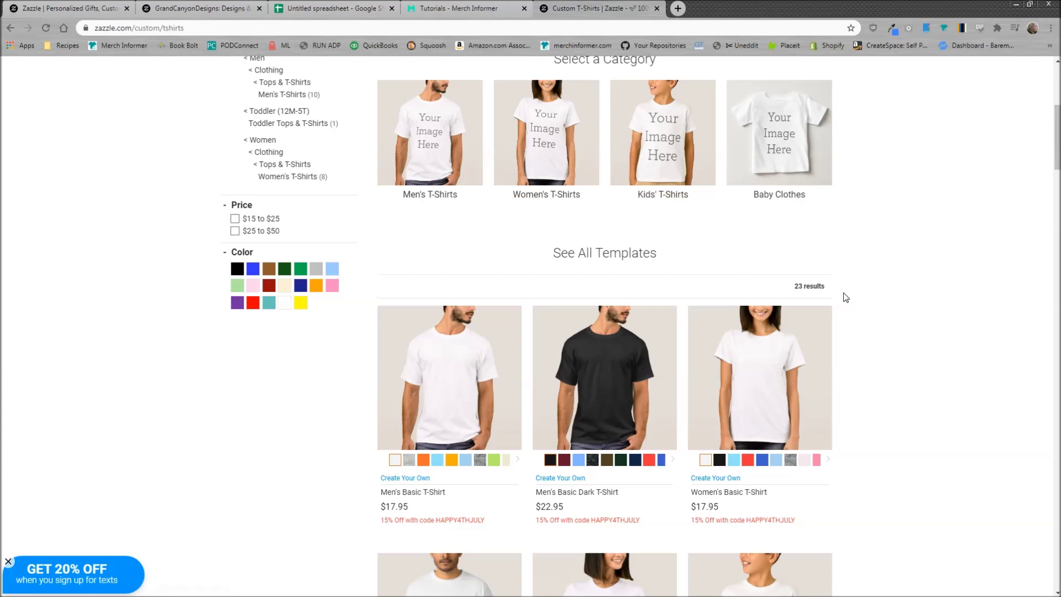
drag(830, 292, 794, 288)
click(908, 311)
scroll(914, 329, down, 6)
scroll(877, 366, up, 4)
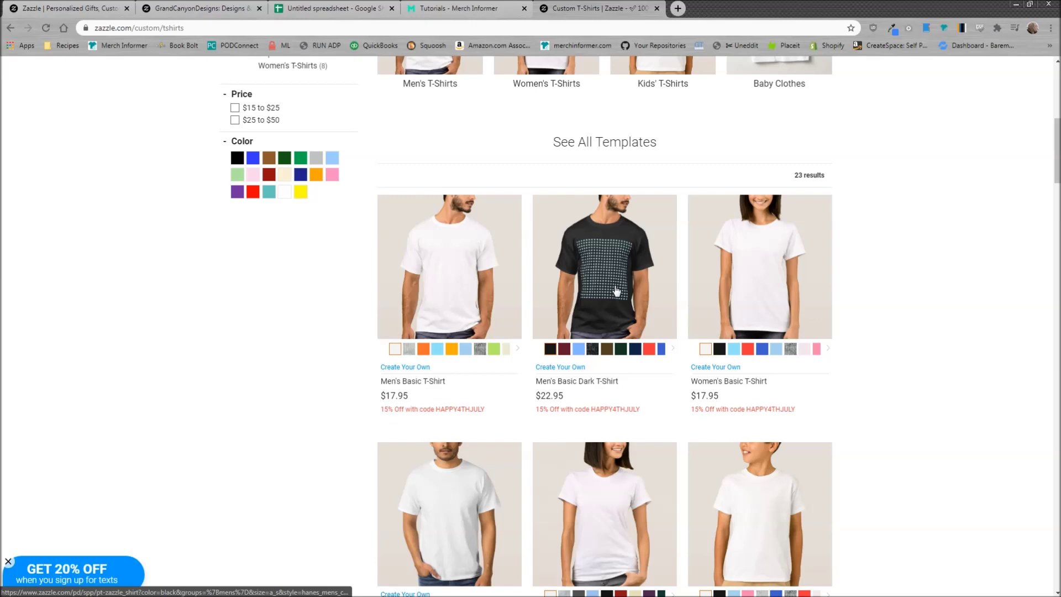
click(616, 290)
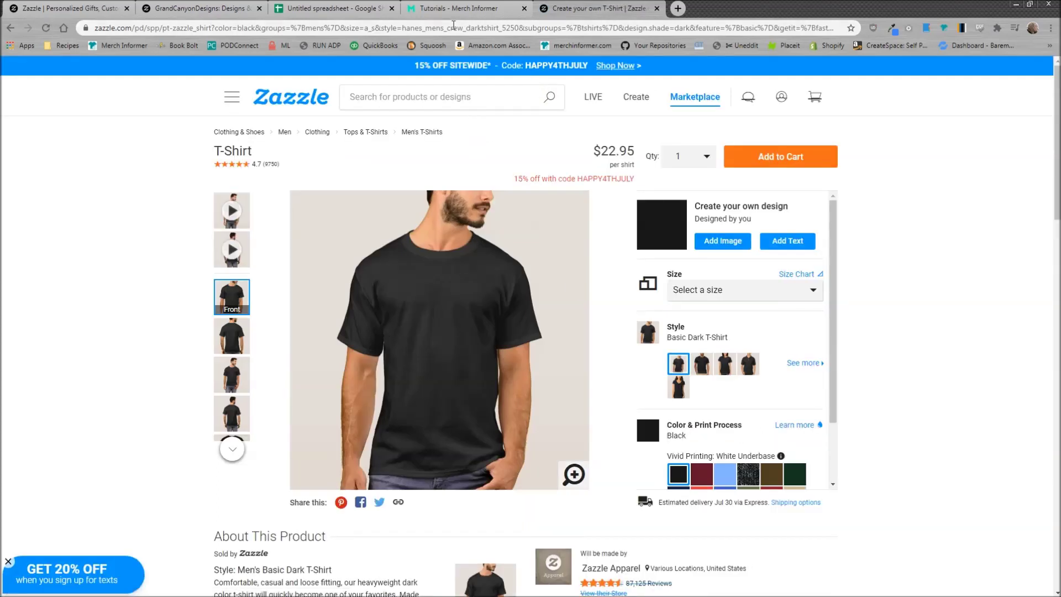
Copy the dark T-shirt page's full address into the Zazzle product URL in the Single Upload Interface and save it
click(453, 29)
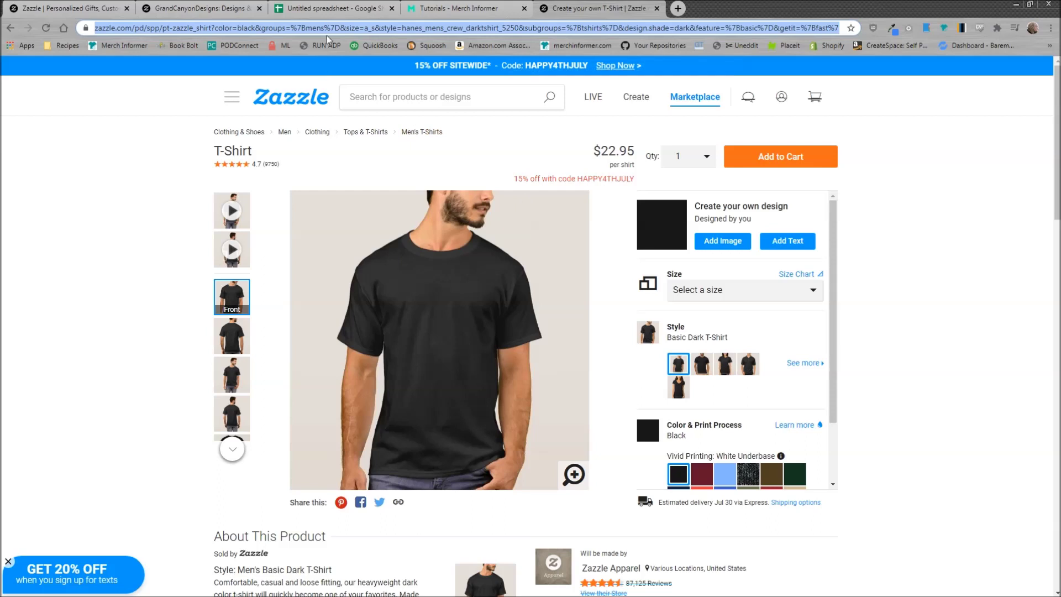
key(alt+Tab)
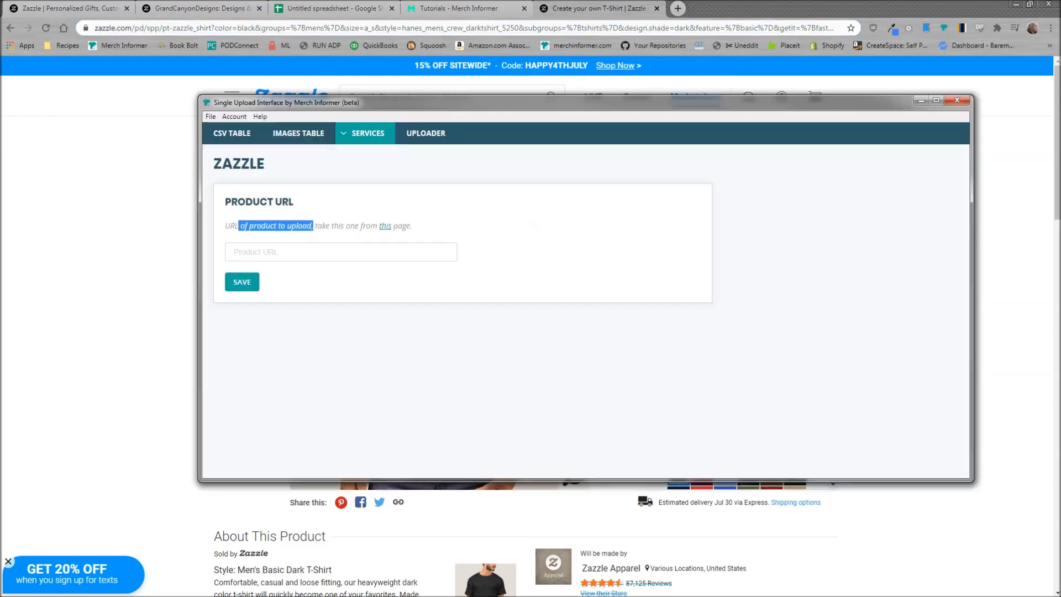
click(301, 253)
text(https://www.zazzle.com/pd/spp/pt-zazzle_shirt?color=black&groups=%7Bmens%7D&size=a_s&style=hanes_mens_crew_darktshirt_5250&subgroups=%7Btshirts%7D&design.shade=dark&feature=%7Bbasic%7D&getit=%7Bfast%7D&tags=%7Bshowswhite%7D)
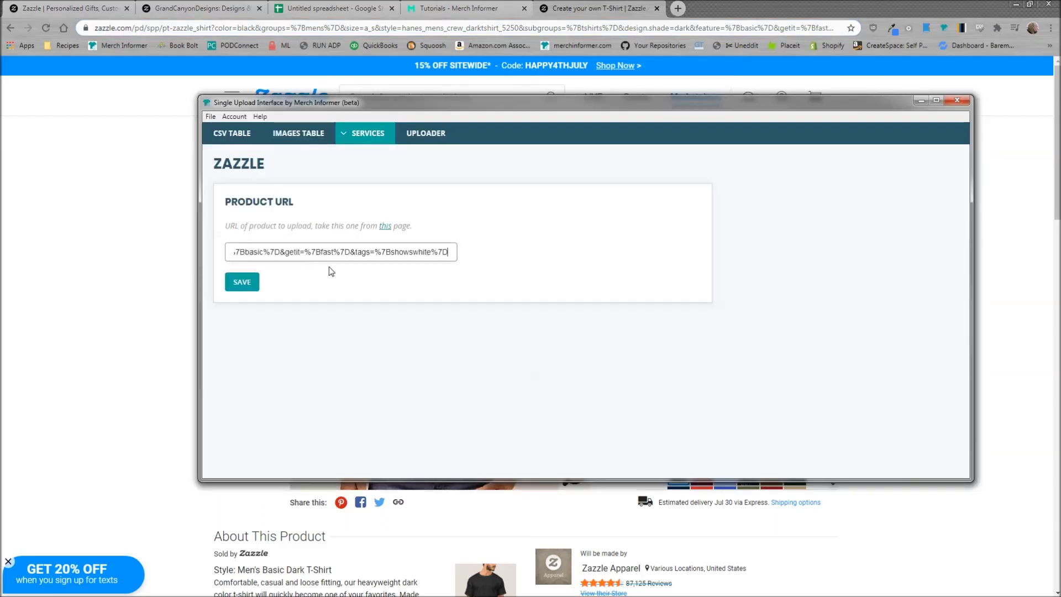
click(249, 284)
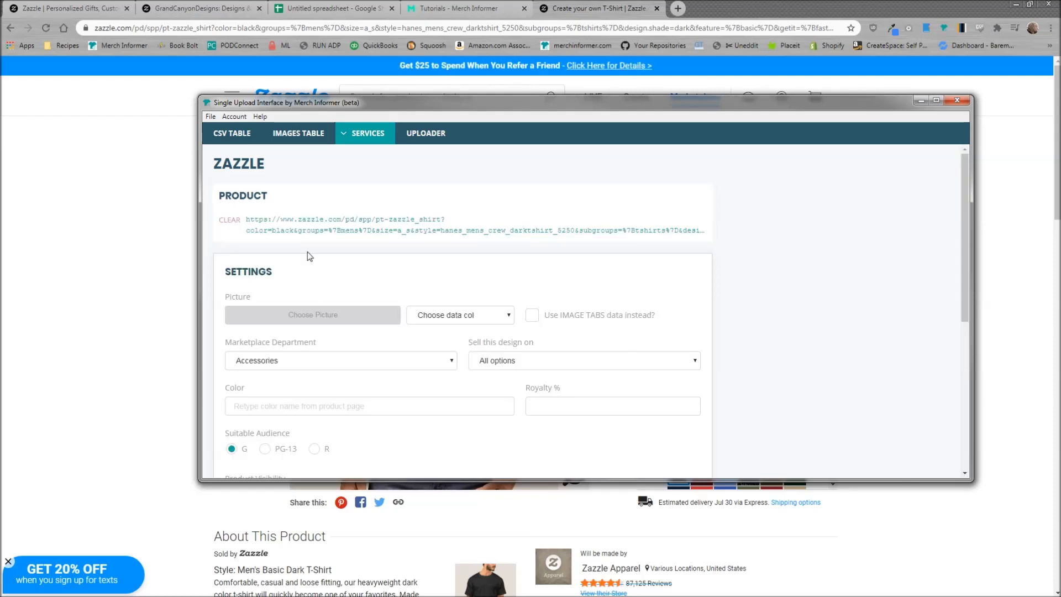
Look over the Zazzle product settings form and return to the CSV table to check its columns
click(920, 101)
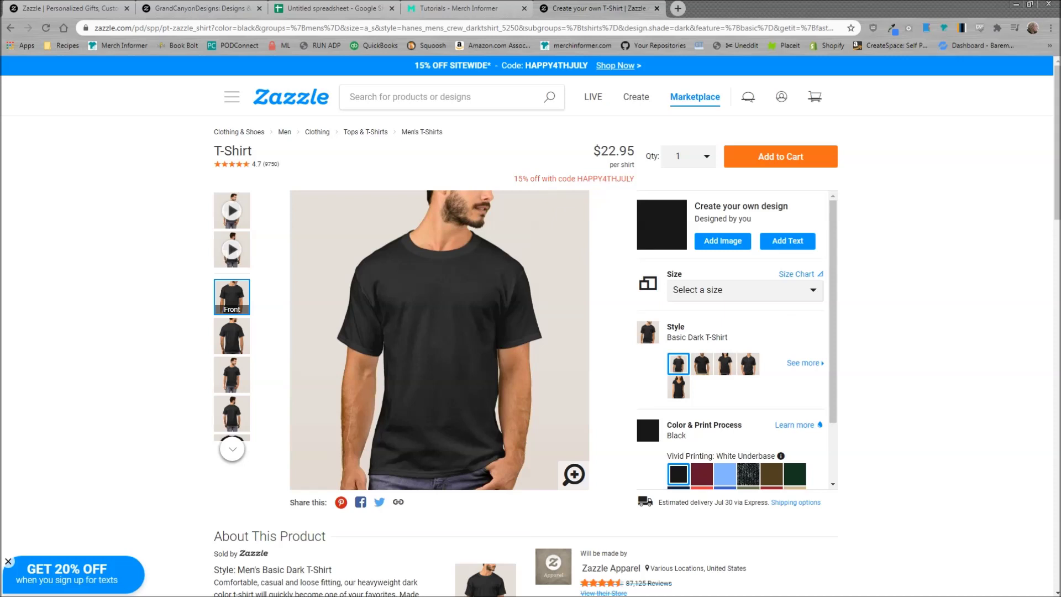
key(alt+Tab)
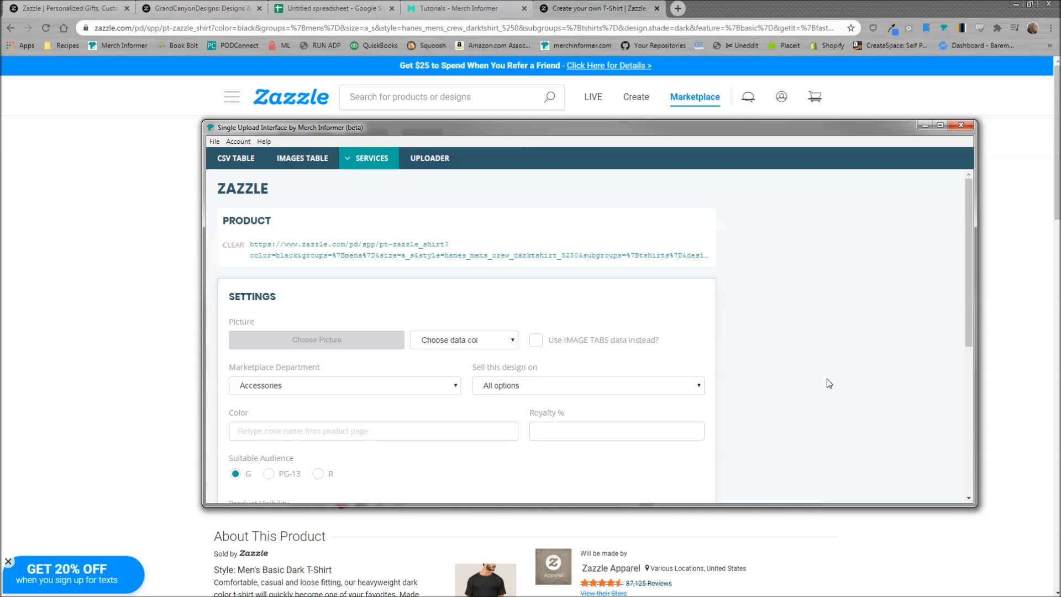
scroll(343, 260, down, 2)
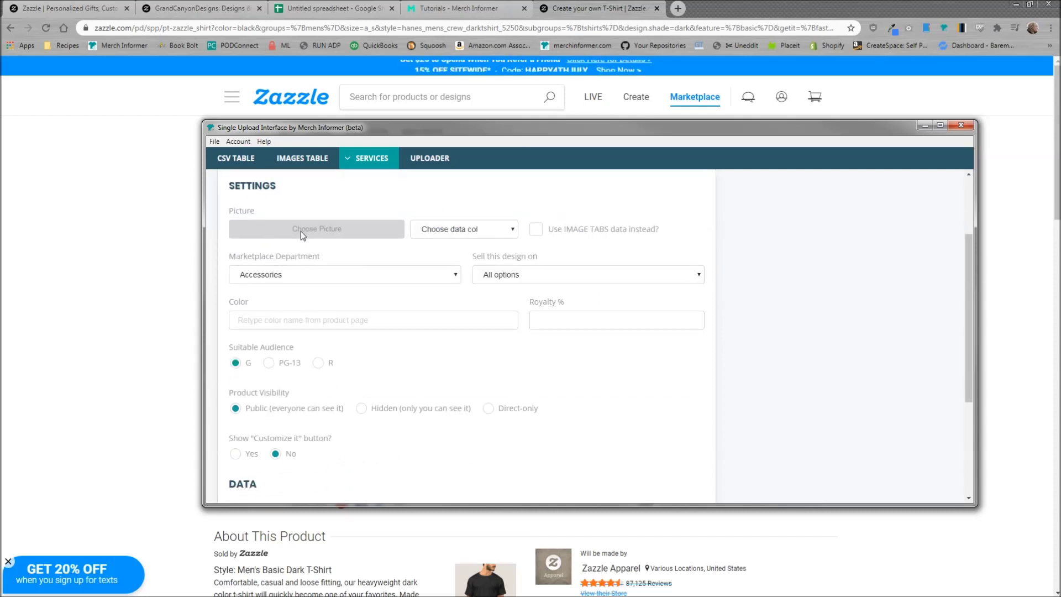
click(236, 159)
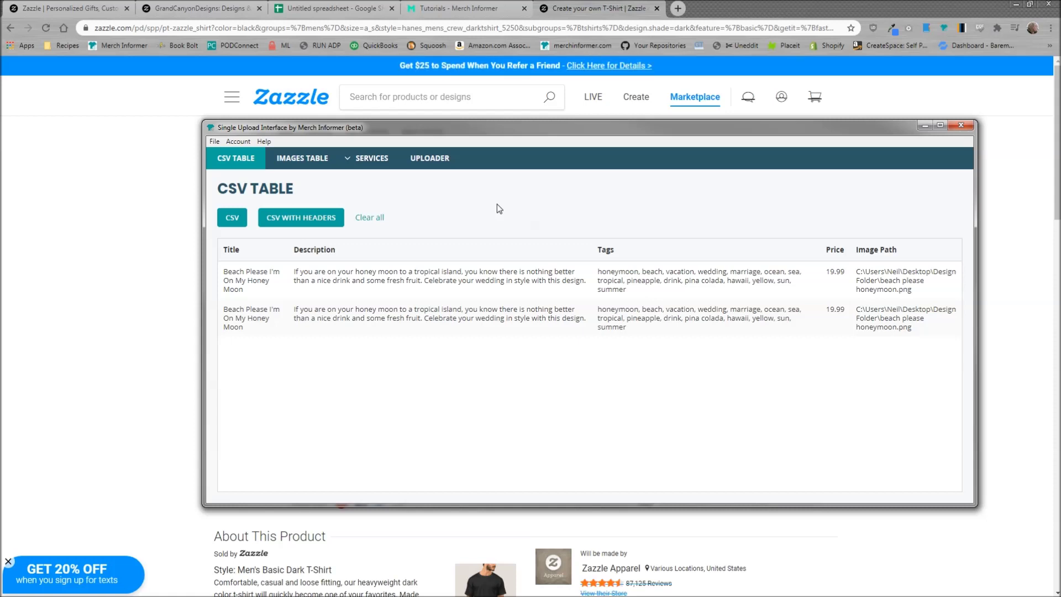
Check the images table and the Image Path column of the CSV table, and reopen the Zazzle product settings
click(285, 160)
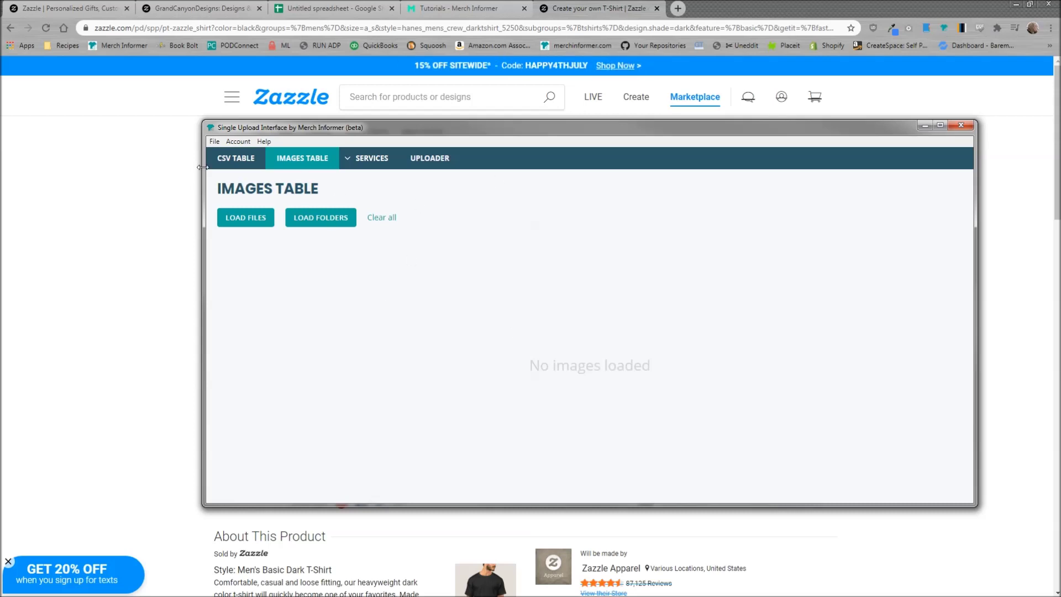
click(234, 166)
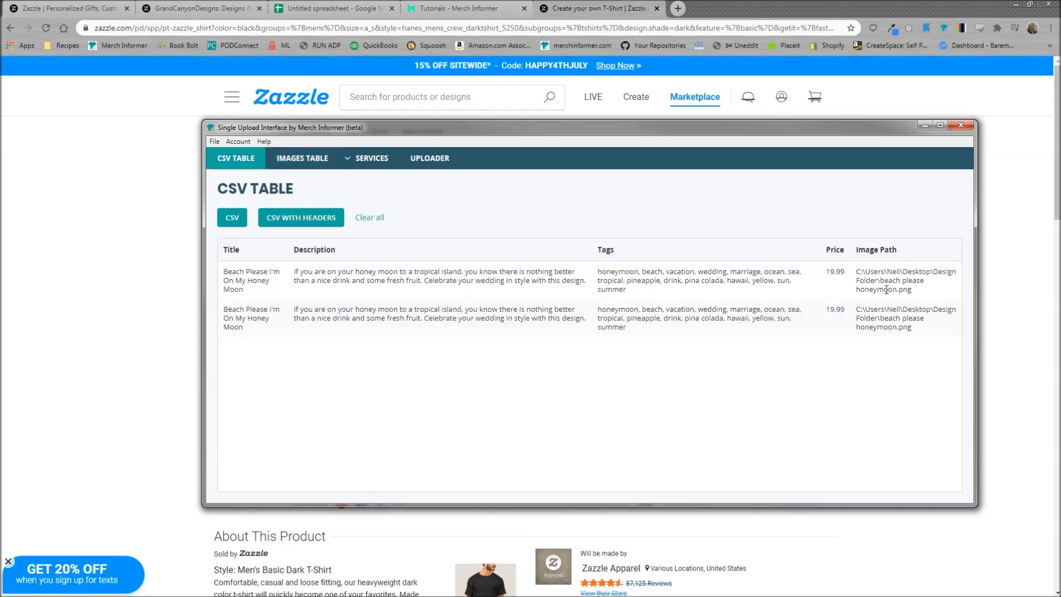
mouse_move(367, 158)
click(384, 298)
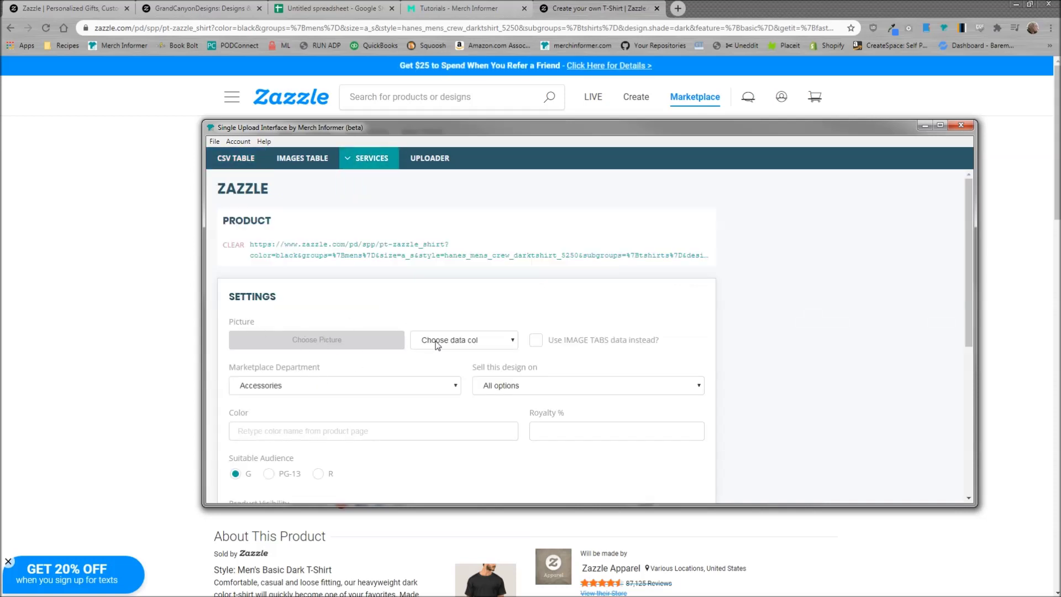
Try the picture source options: the Image Path data column and the image tabs data
click(454, 342)
click(455, 407)
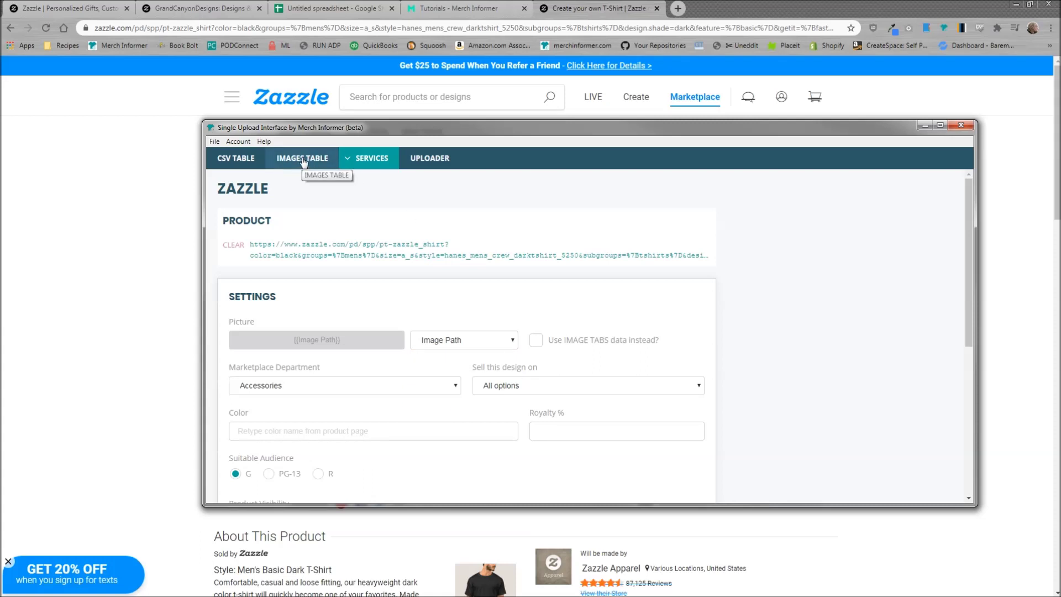
click(464, 332)
click(469, 350)
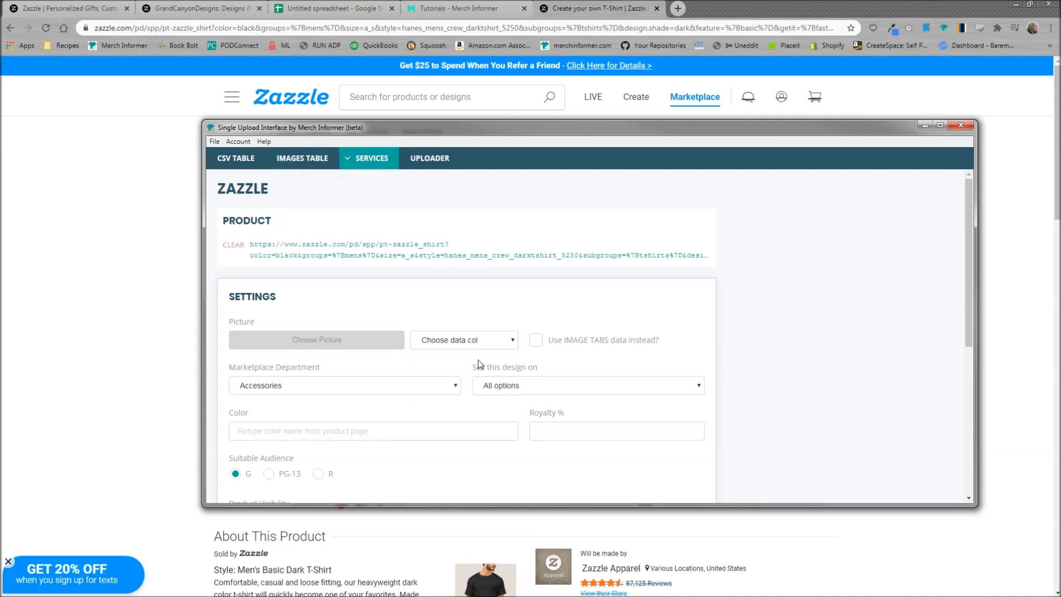
click(546, 344)
click(537, 342)
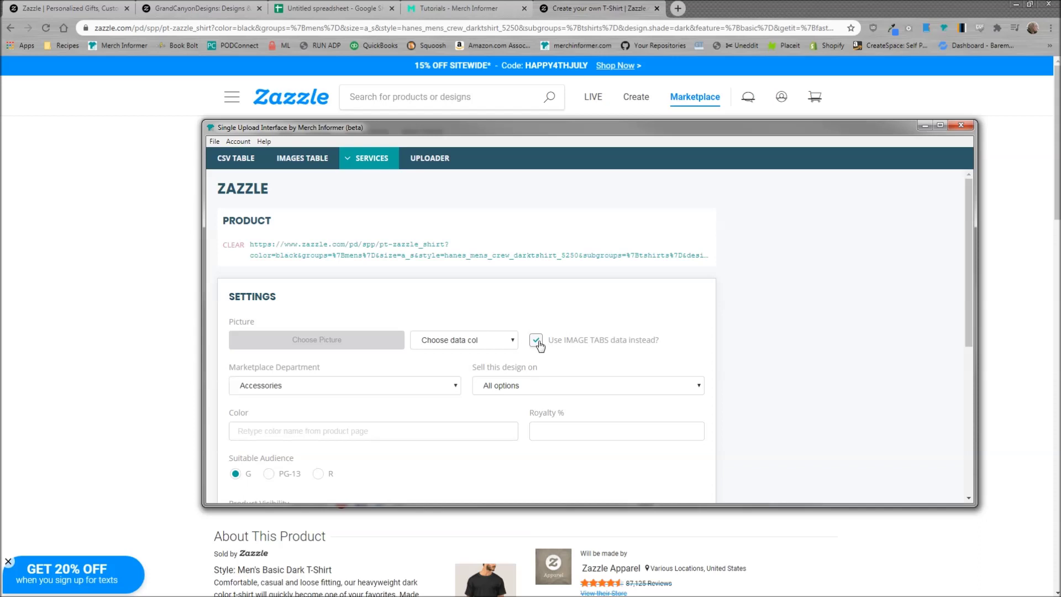
Take the picture from the Image Path column, with marketplace department Accessories and the design sold on All options
click(476, 345)
click(456, 403)
scroll(762, 348, down, 2)
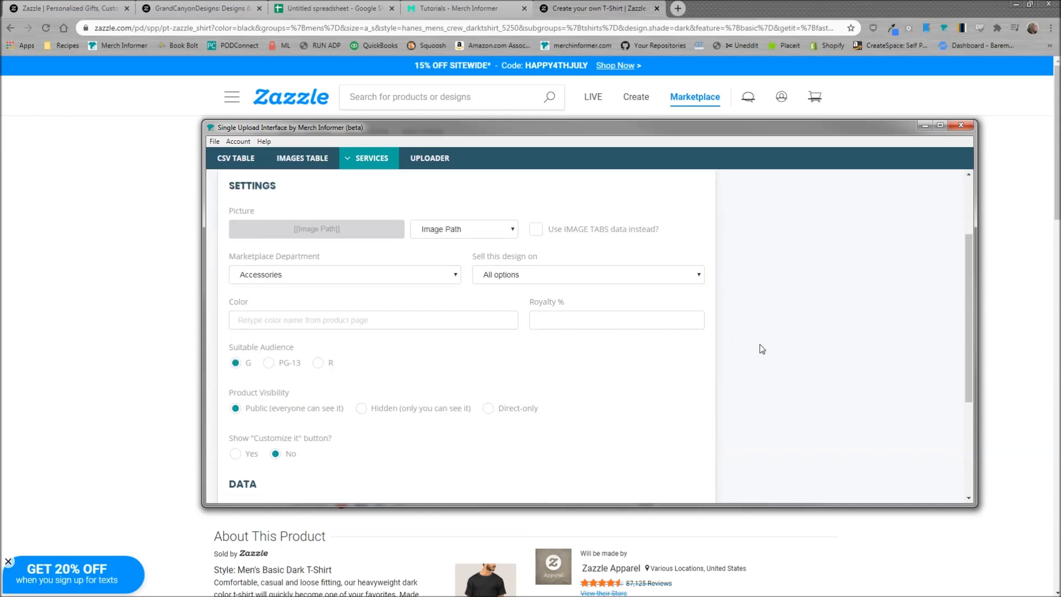
click(327, 279)
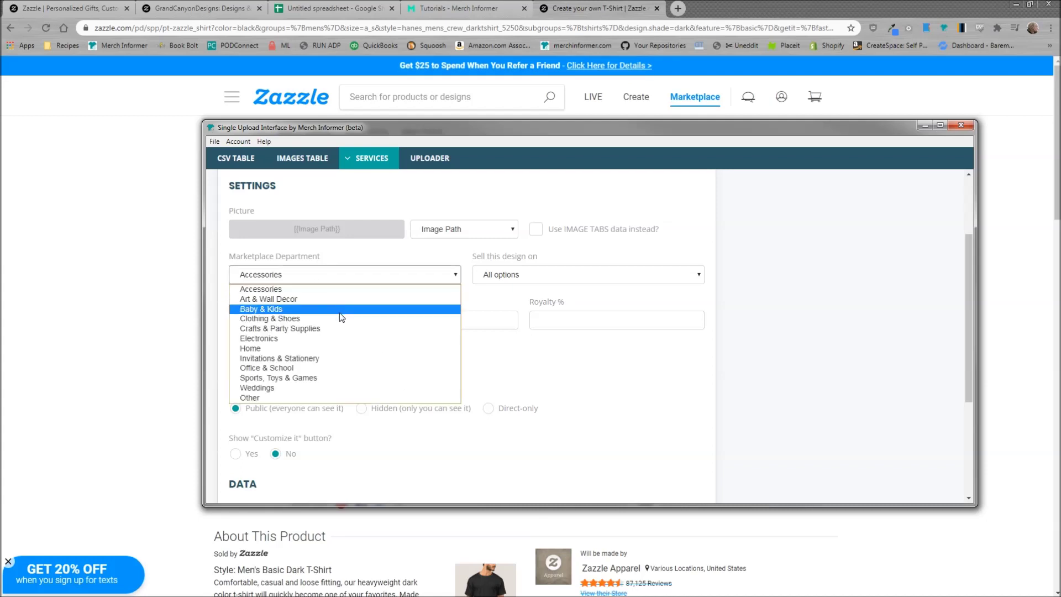
click(310, 290)
click(490, 276)
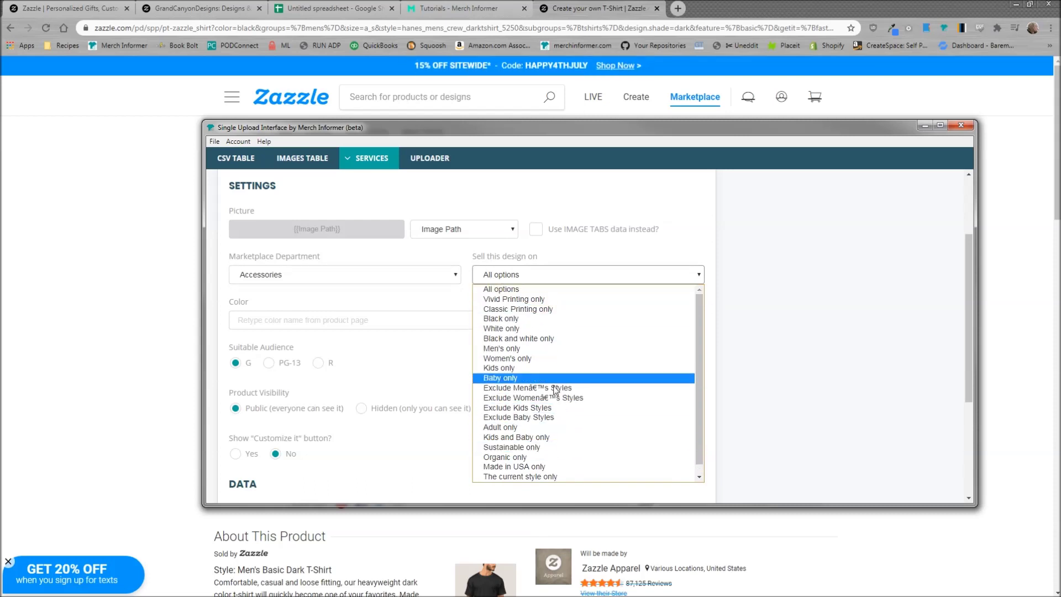
click(523, 290)
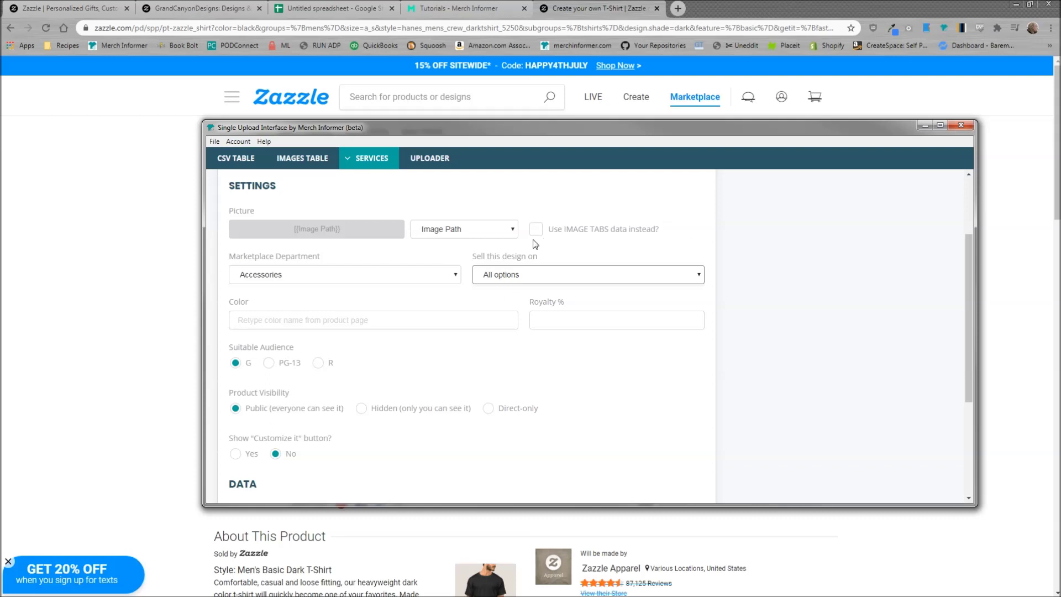
Look up the shirt colour names on the Zazzle product page and set the product colour to Carolina Blue
click(290, 322)
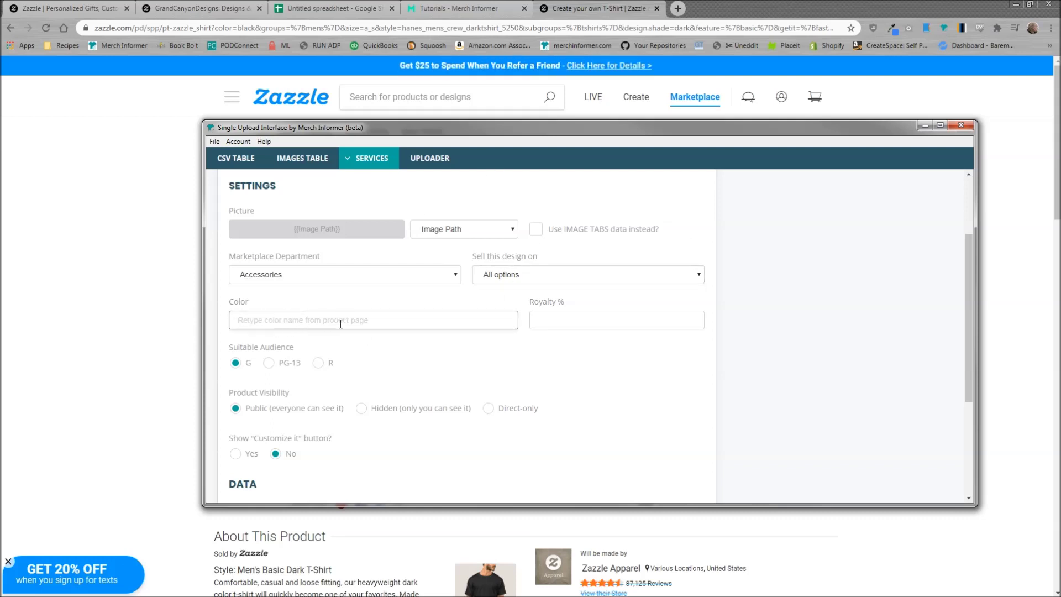
drag(478, 131, 1060, 143)
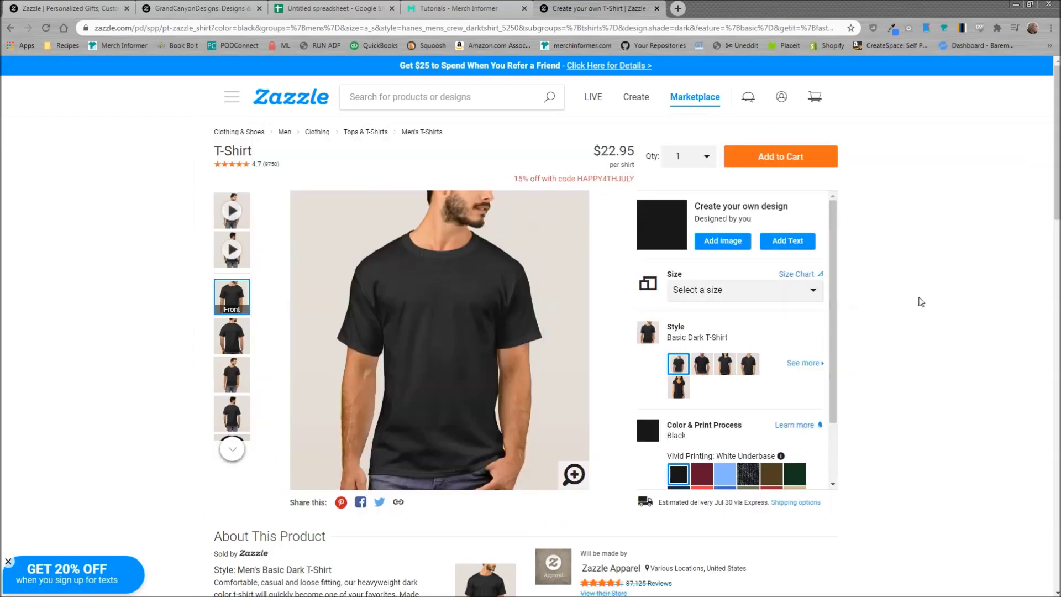
click(919, 298)
scroll(753, 346, down, 4)
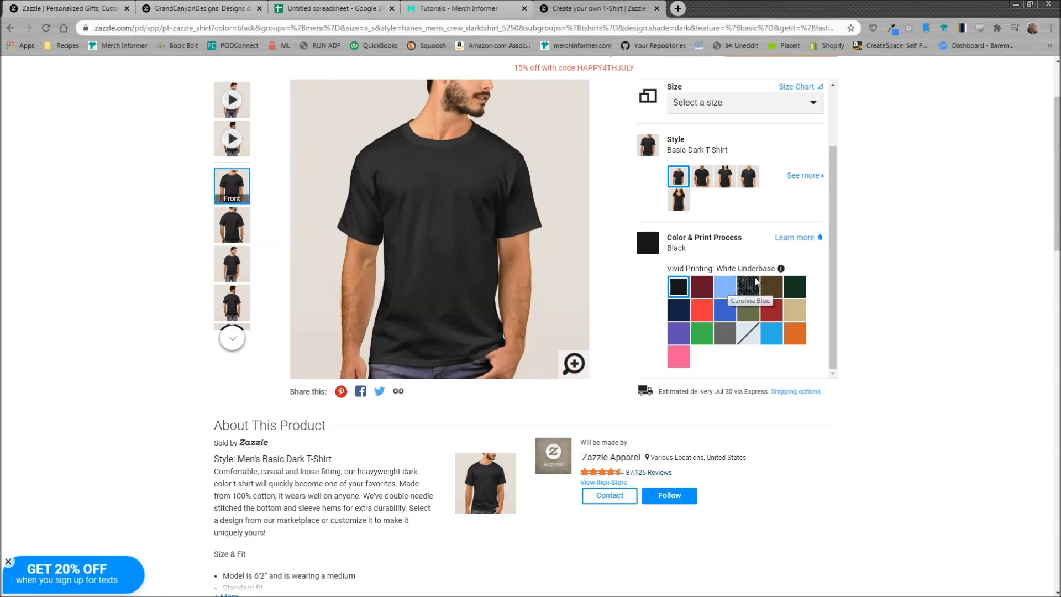
drag(1060, 165, 577, 156)
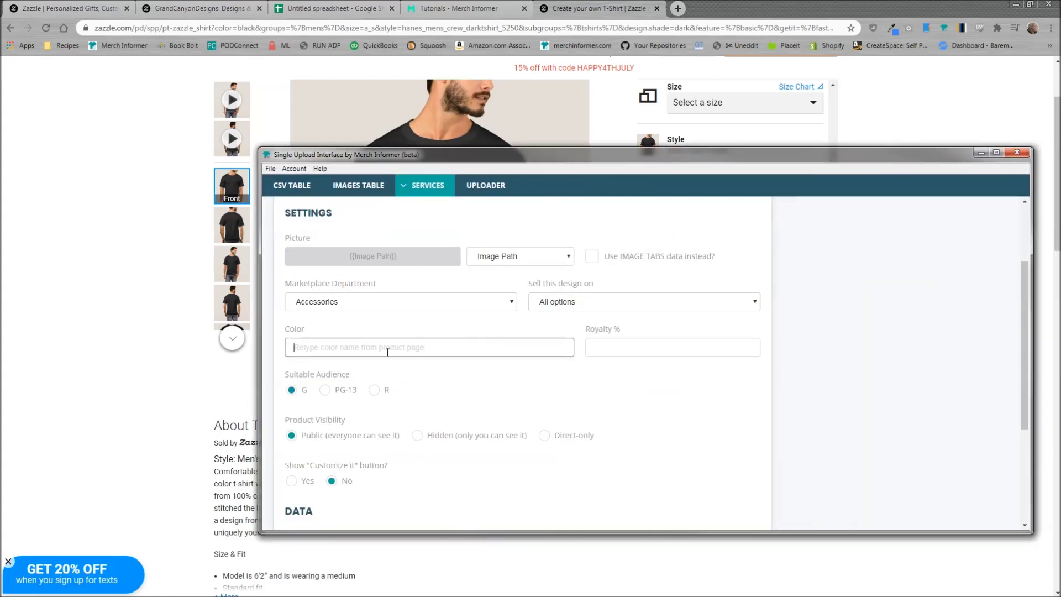
text(Carolina Blue)
Set the royalty percentage to 5
click(593, 356)
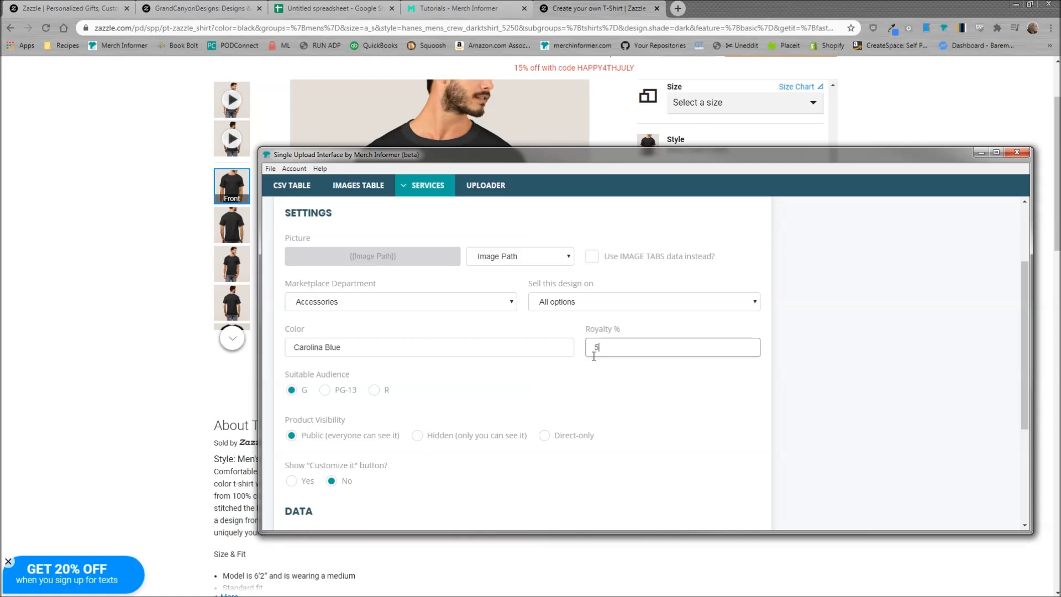
text(25)
click(549, 391)
Try the R audience rating and showing the "Customize it" button, and return them to G and No
scroll(613, 403, down, 2)
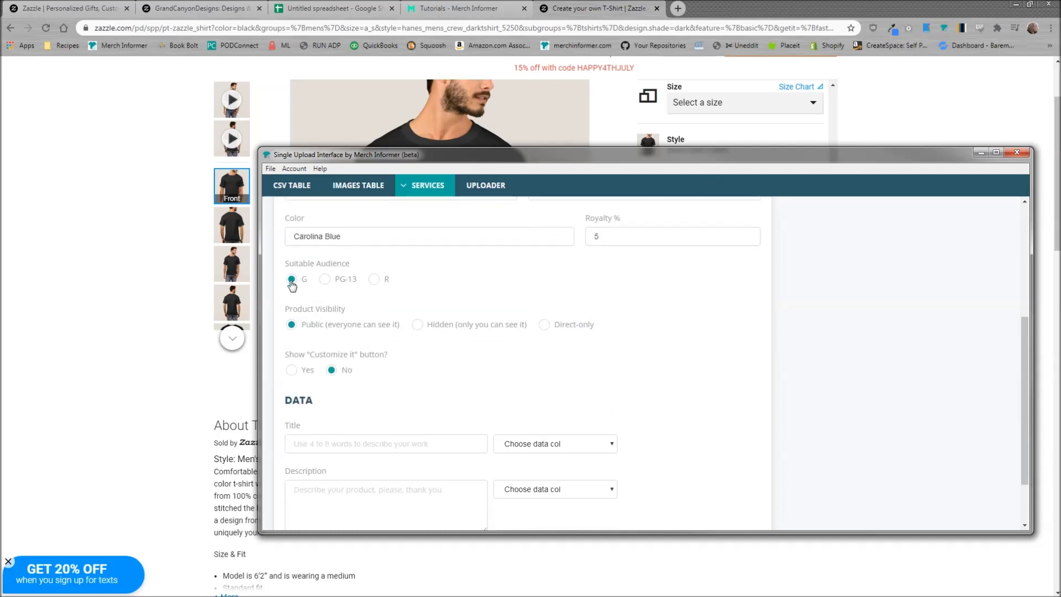
click(374, 282)
click(293, 280)
click(291, 370)
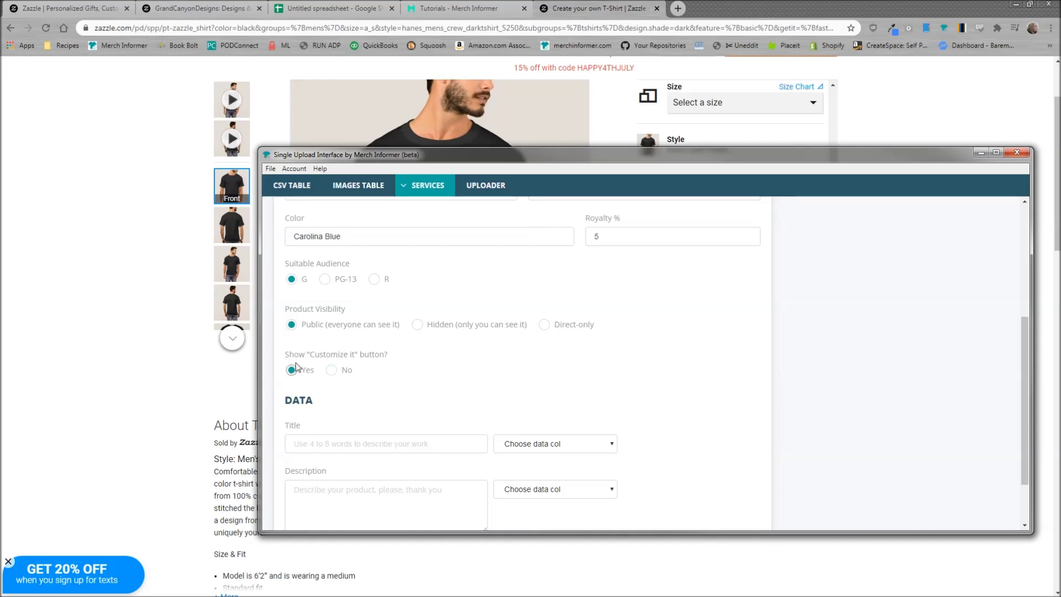
click(332, 372)
Check the data column choices for the title against the CSV table and return to the Zazzle settings
scroll(553, 382, down, 2)
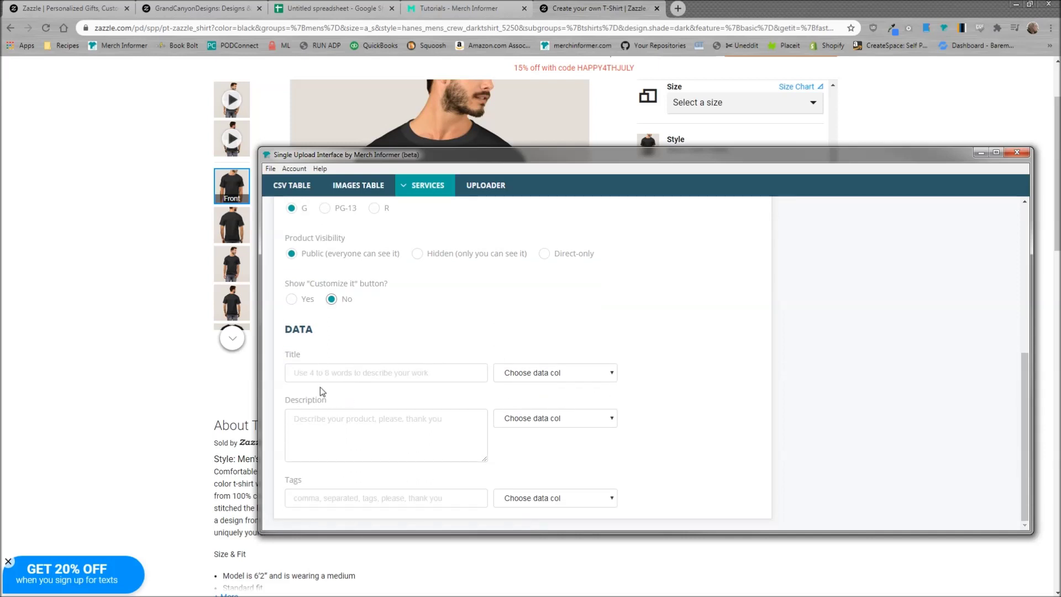
click(535, 375)
click(561, 371)
click(563, 371)
click(292, 185)
click(292, 185)
mouse_move(428, 185)
click(427, 326)
Map the listing's title, description and tags to the matching Title, Description and Tags data columns
scroll(578, 411, down, 10)
click(537, 375)
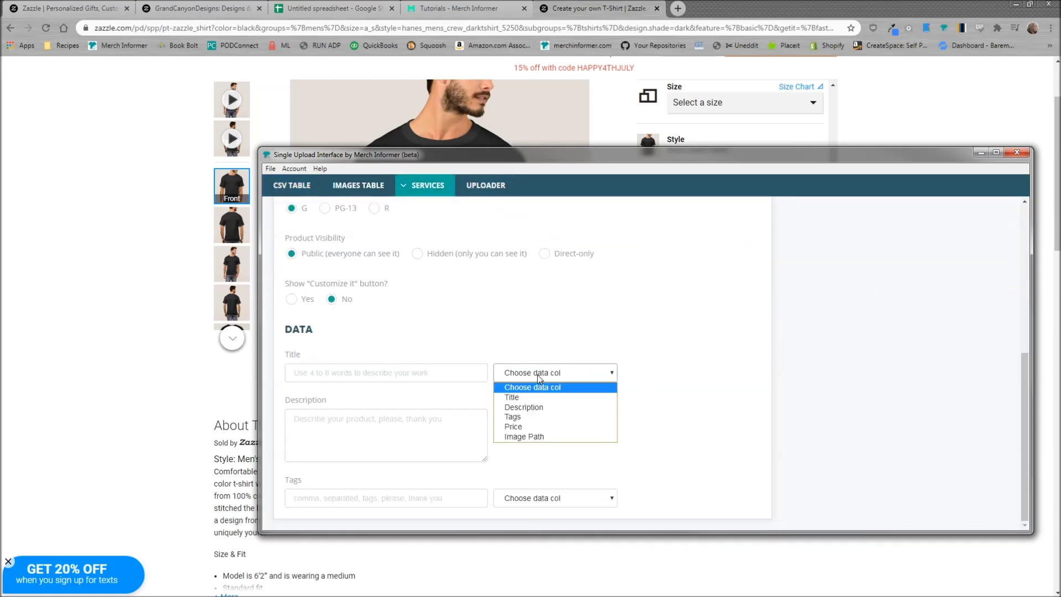
click(529, 396)
click(533, 415)
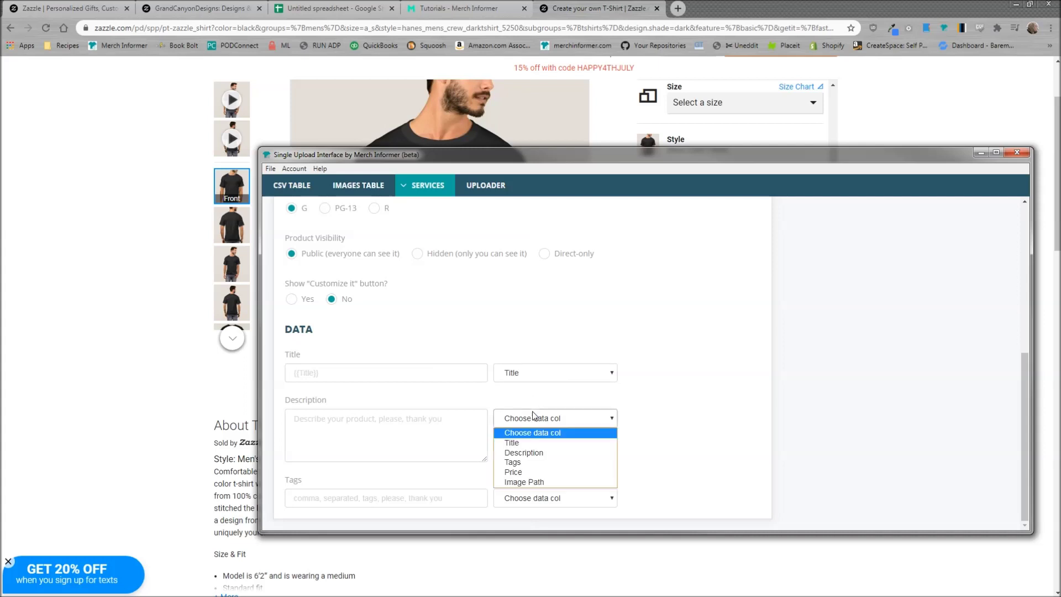
click(524, 452)
click(542, 498)
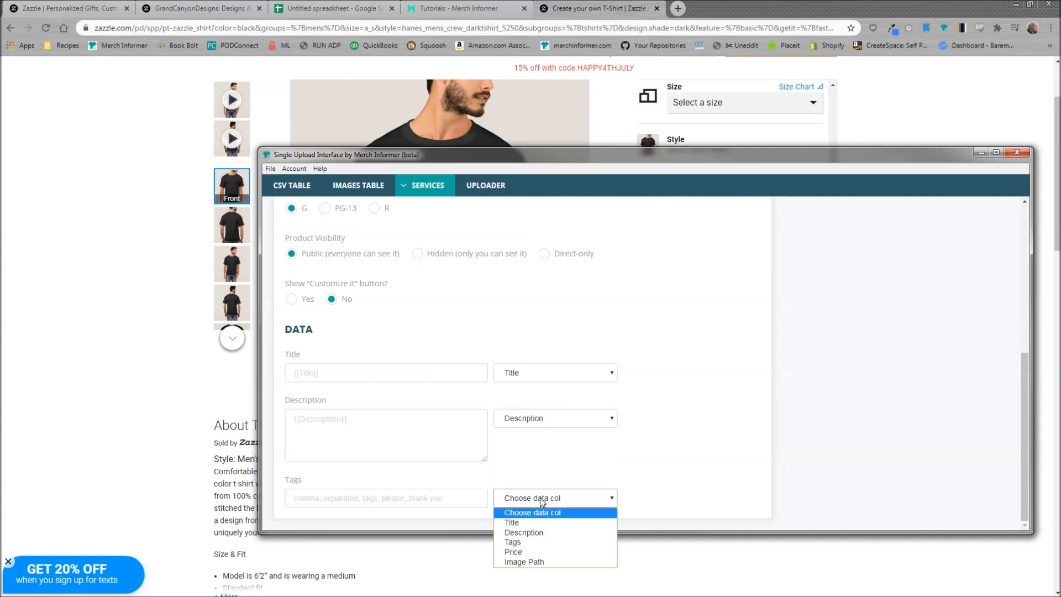
click(524, 543)
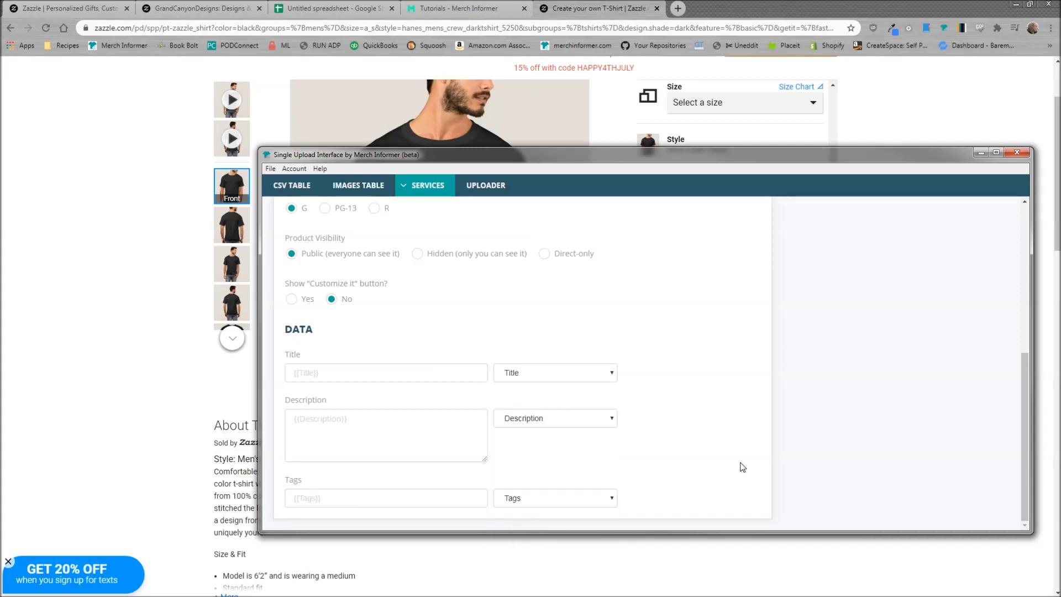
Review the tags in the CSV table and the completed Zazzle settings in a maximized window, and open the Uploader
click(300, 185)
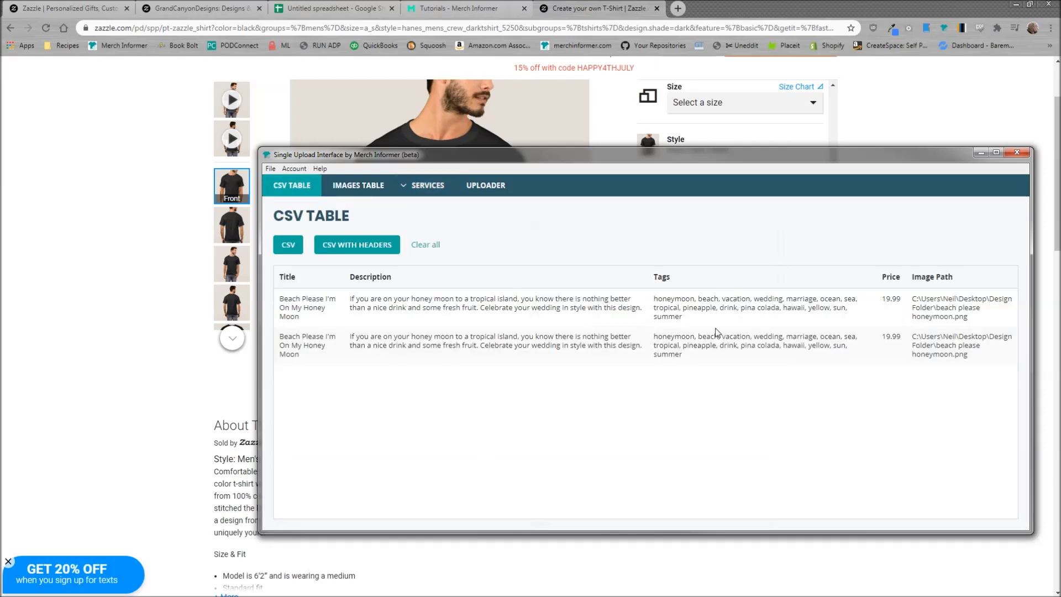
drag(691, 320, 647, 304)
mouse_move(422, 194)
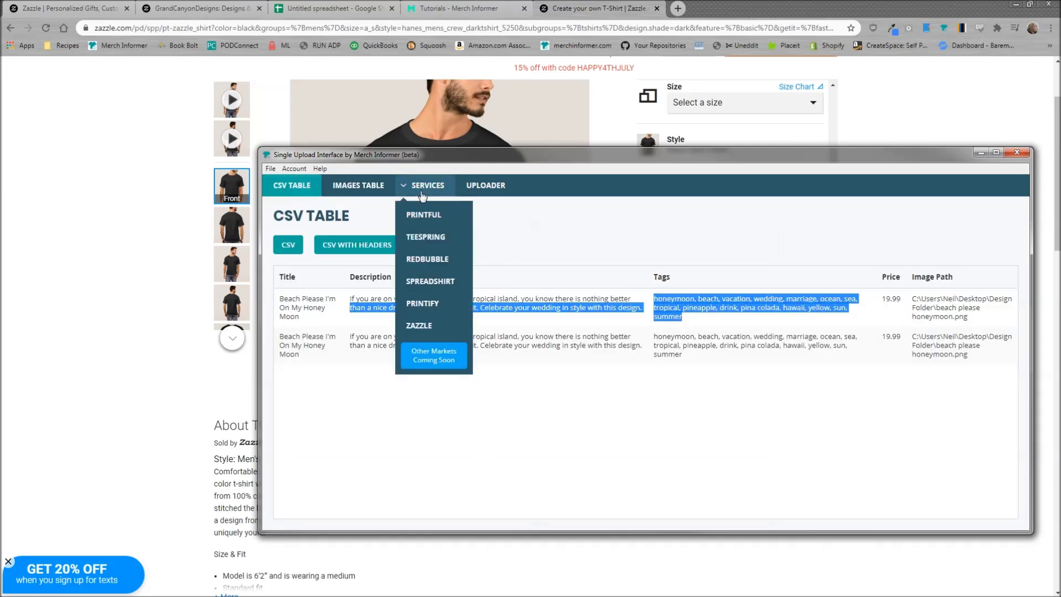
click(424, 325)
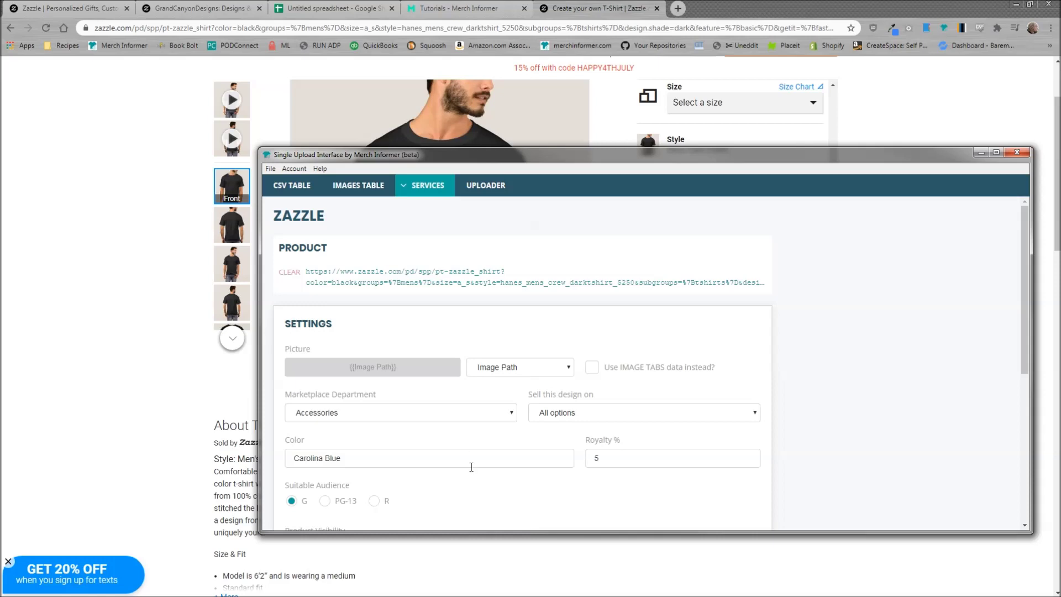
scroll(472, 464, down, 4)
double_click(778, 158)
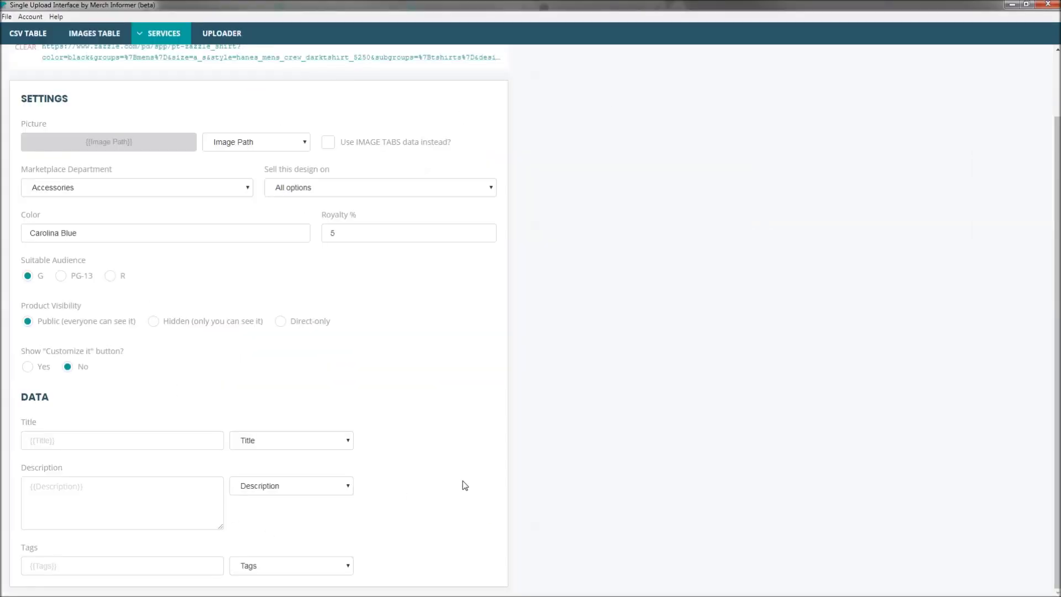
scroll(407, 497, up, 2)
click(223, 34)
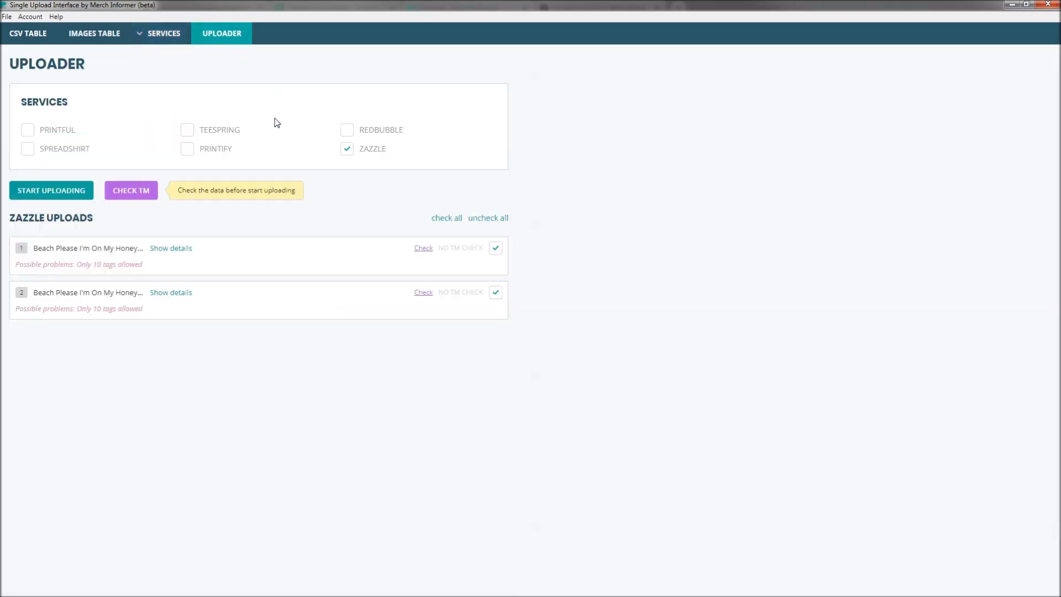
Try Redbubble as the upload service in place of Zazzle, and switch back to Zazzle
click(348, 149)
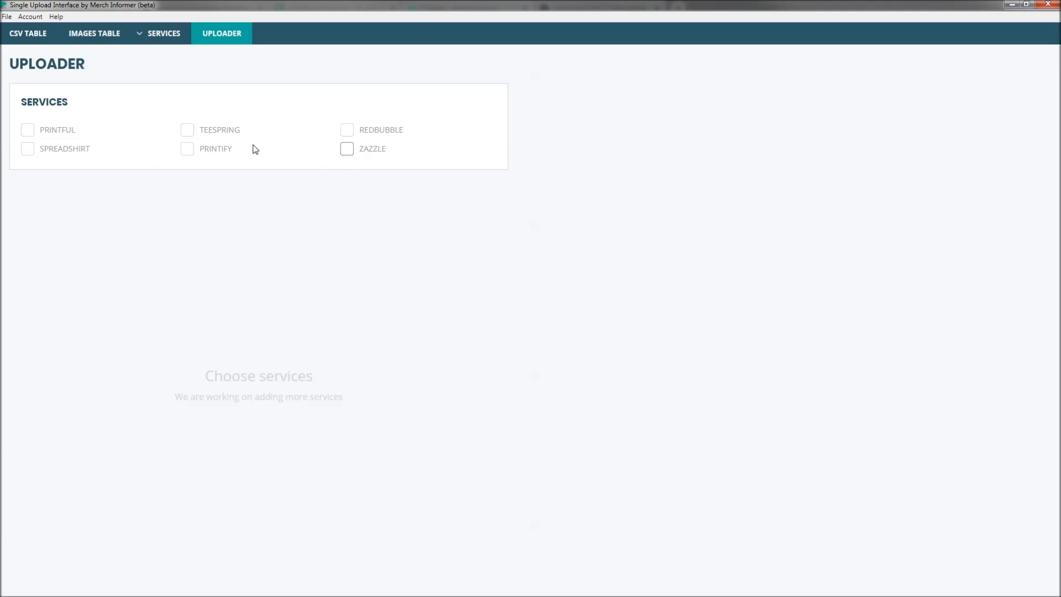
click(347, 131)
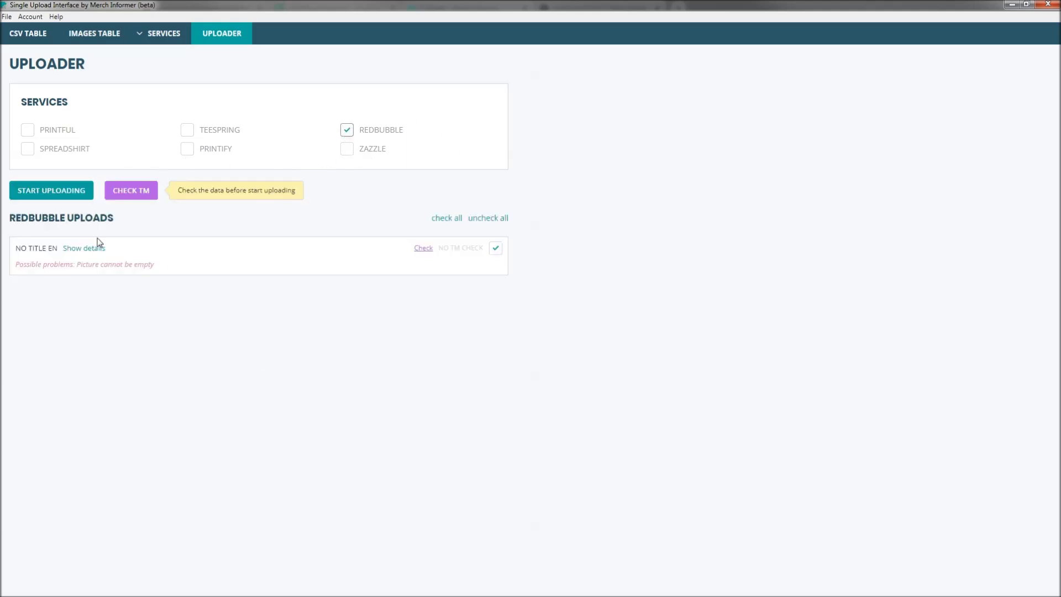
click(158, 34)
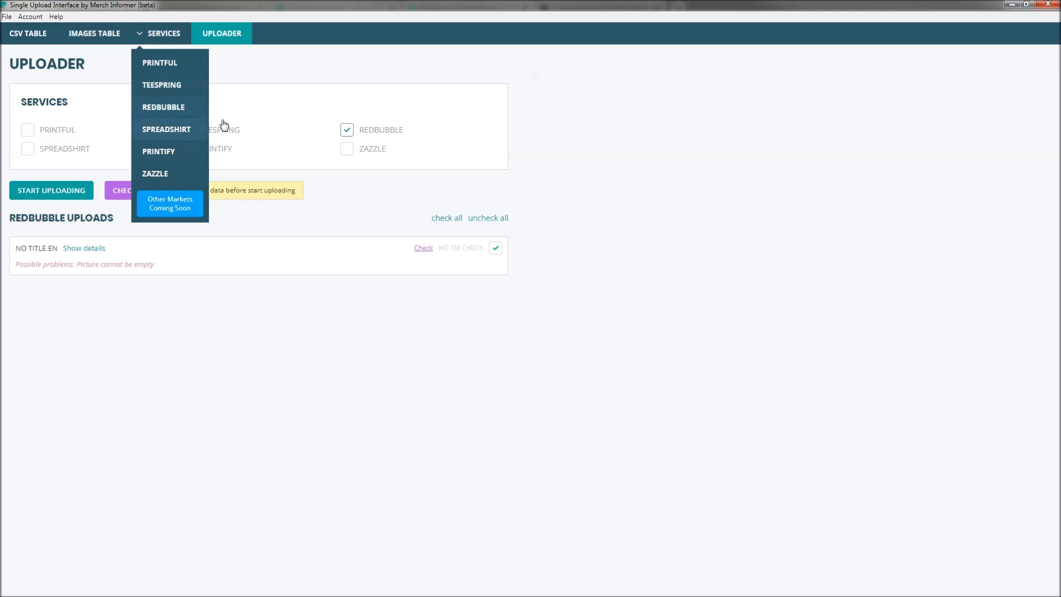
click(347, 131)
click(347, 149)
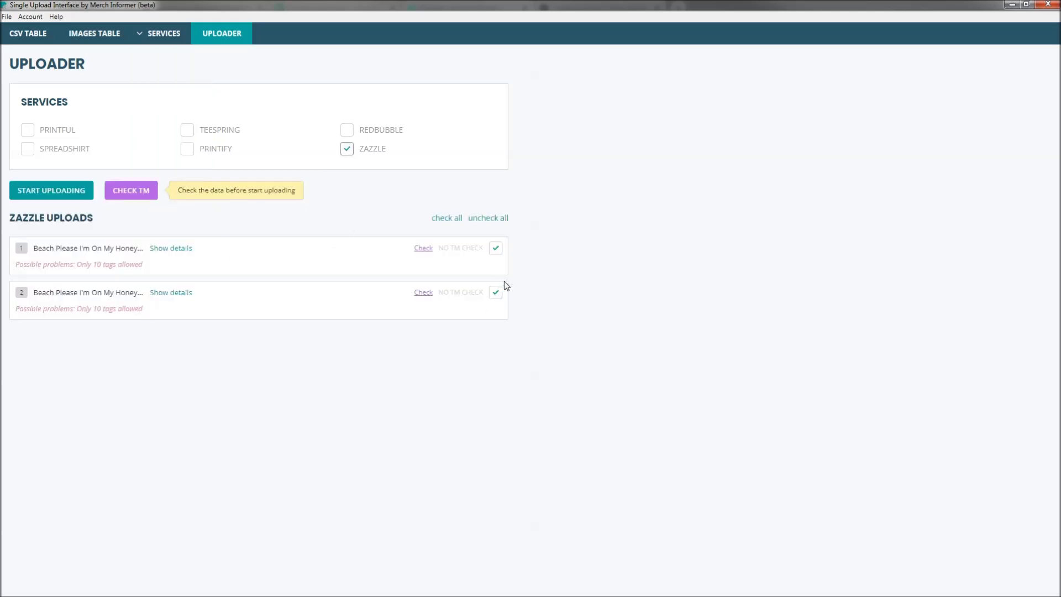
Exclude the second Zazzle listing, review the first listing's details and start uploading it
click(495, 297)
click(175, 249)
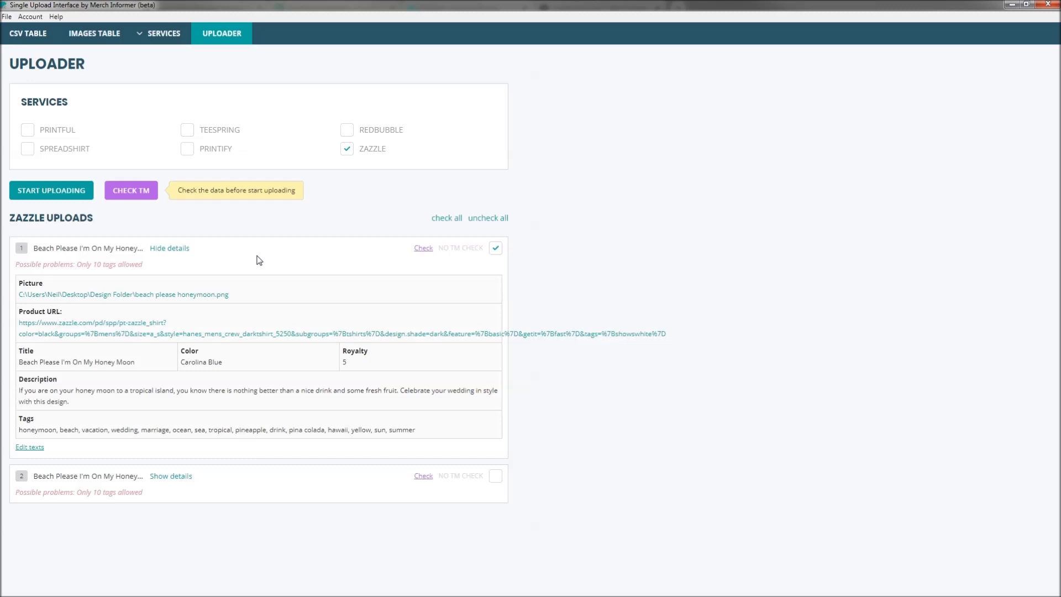
click(51, 197)
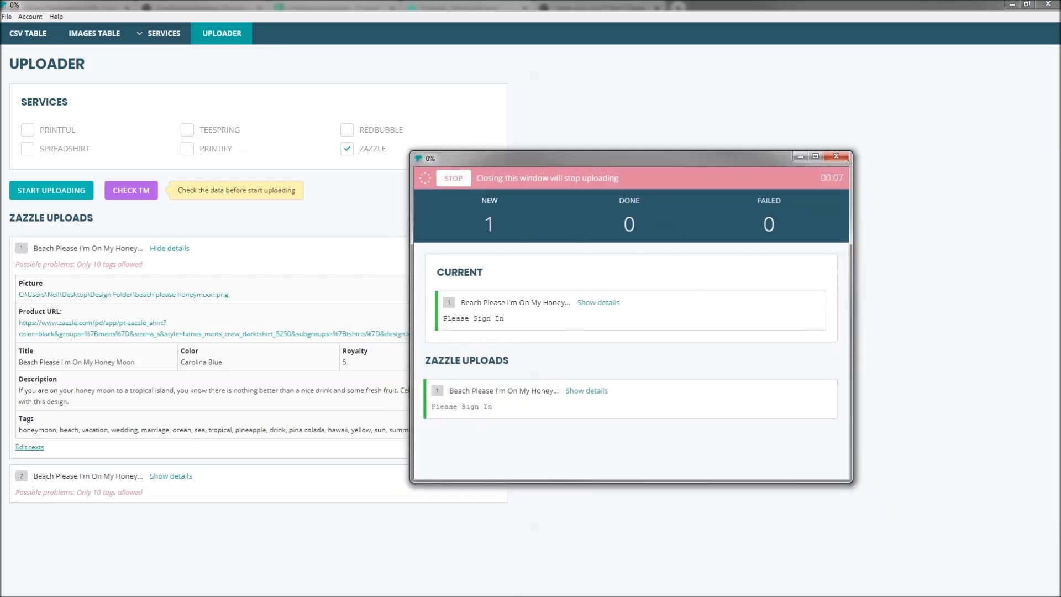
Bring the Zazzle sign-in browser window into view, start the reCAPTCHA check and answer its challenge for images with cars
drag(1060, 47, 379, 30)
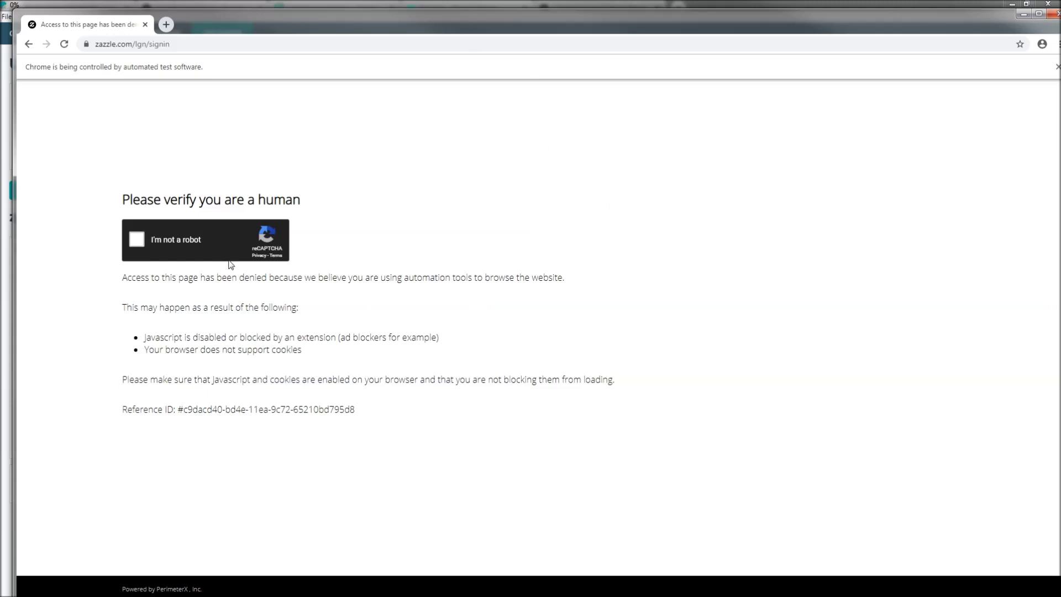
click(143, 242)
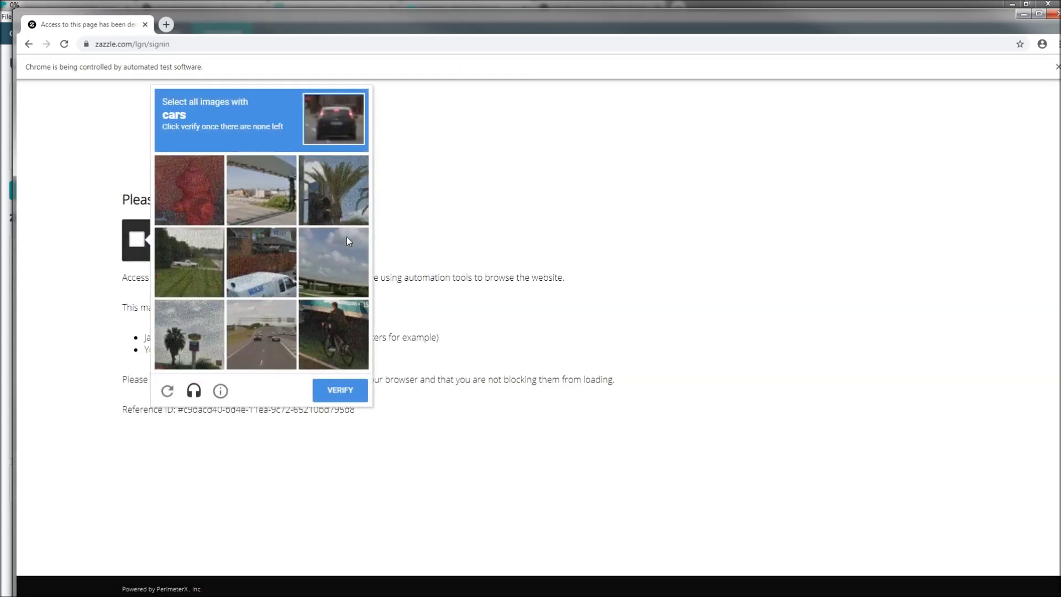
click(263, 353)
click(182, 249)
click(276, 272)
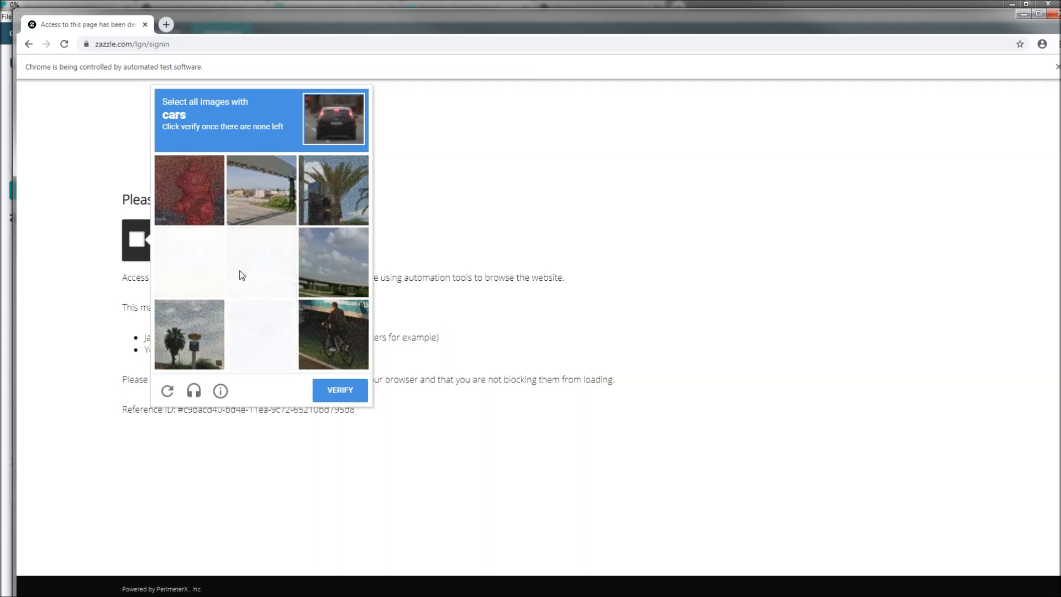
click(261, 259)
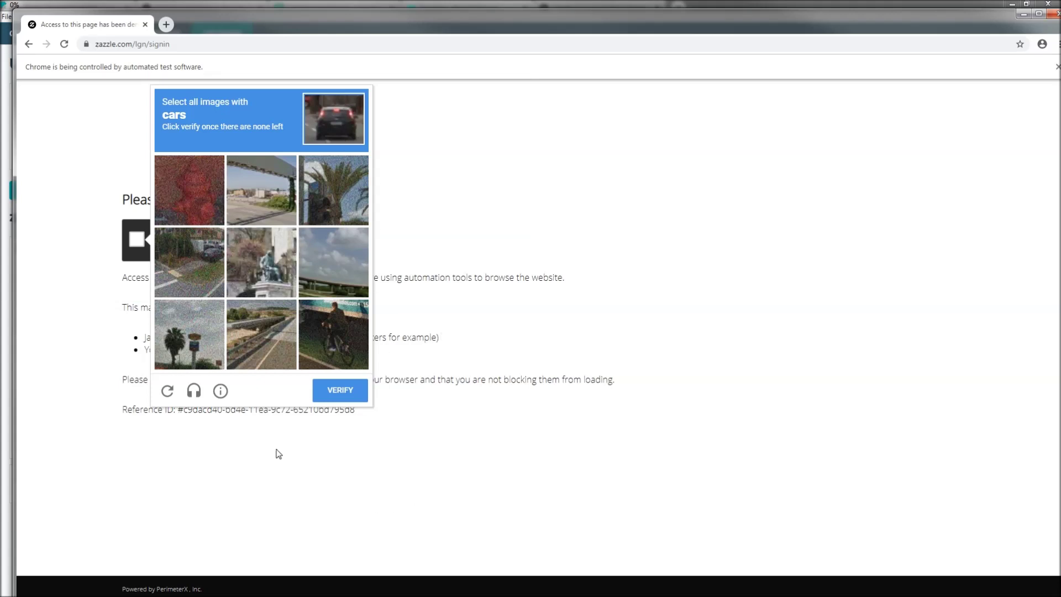
click(341, 393)
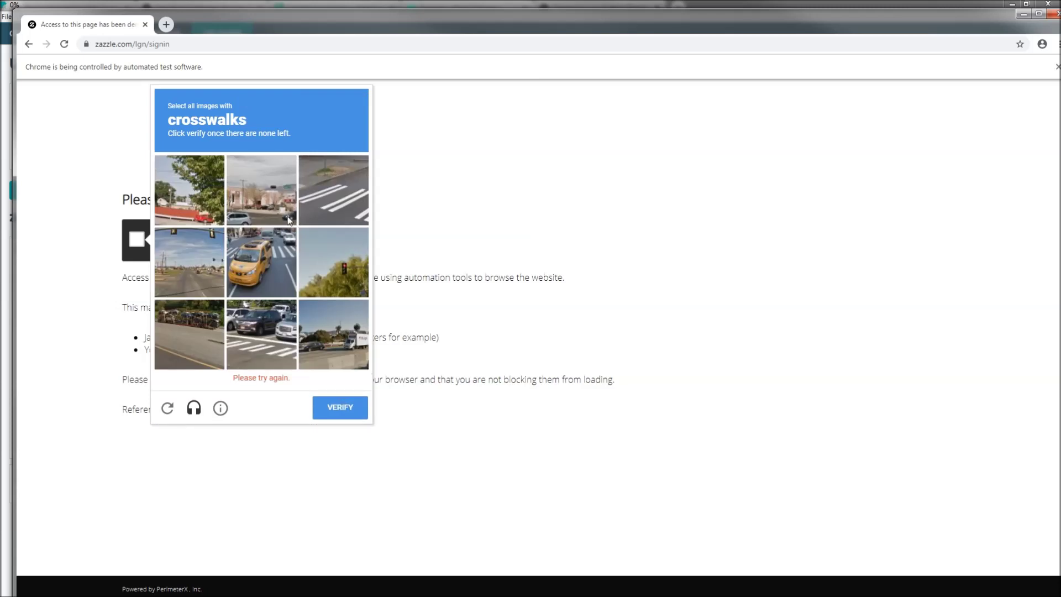
Answer the reCAPTCHA challenge by selecting all images with crosswalks, including the replacement images, and submit it
click(334, 190)
click(261, 261)
click(261, 333)
click(322, 398)
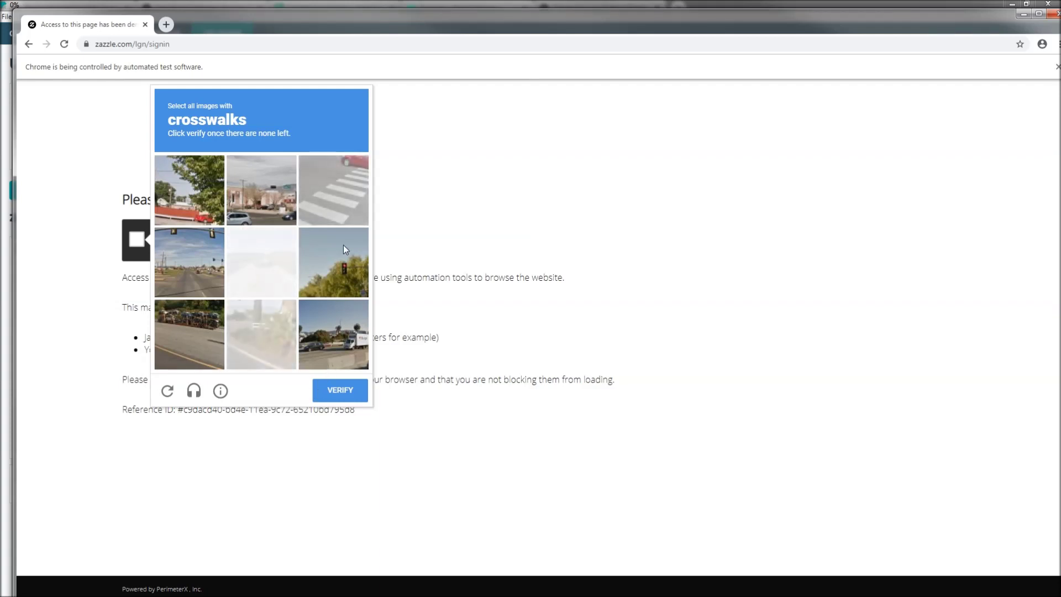
click(338, 189)
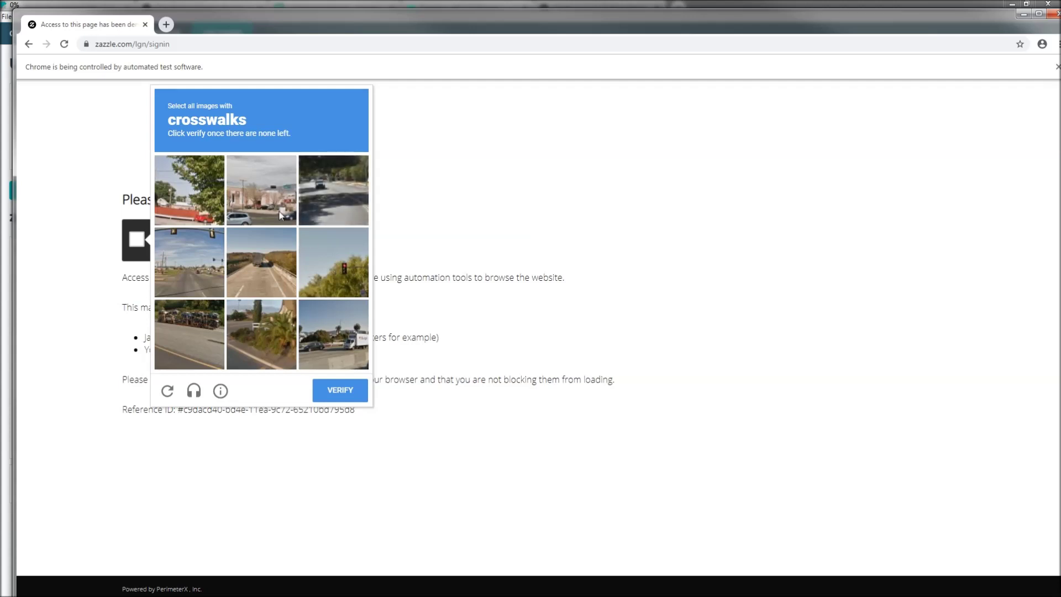
click(341, 392)
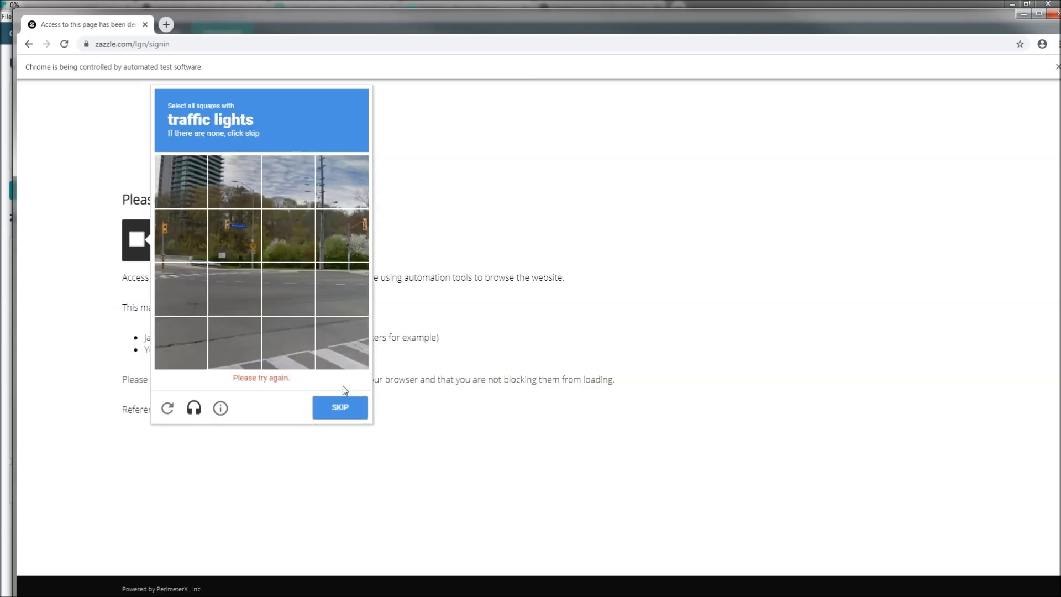
Select the squares containing traffic lights in the street-scene reCAPTCHA pictures and advance through them
click(235, 235)
click(176, 239)
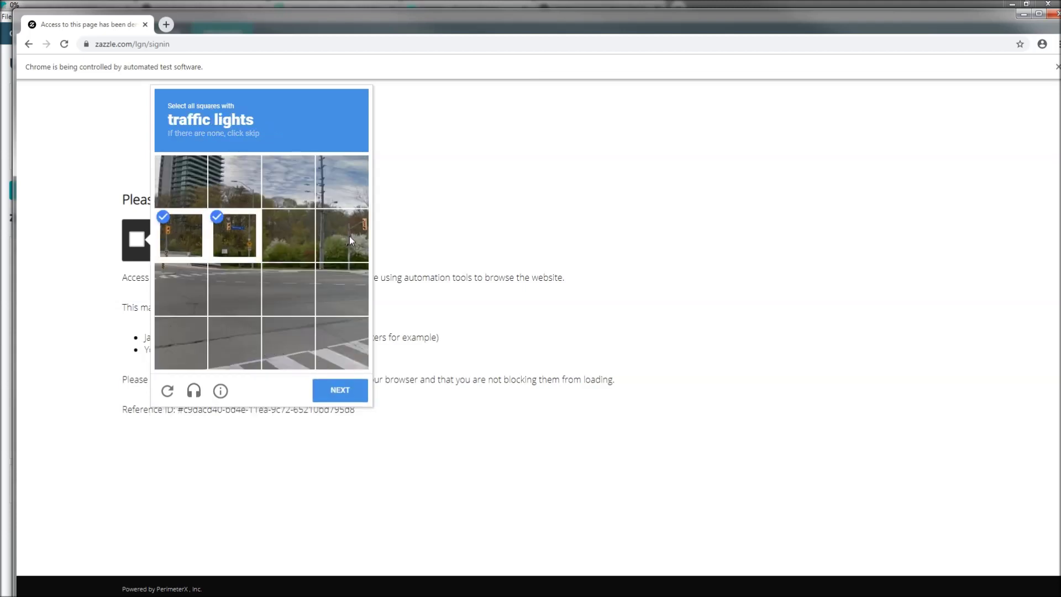
click(337, 394)
click(183, 190)
click(187, 224)
click(292, 229)
click(340, 232)
click(347, 390)
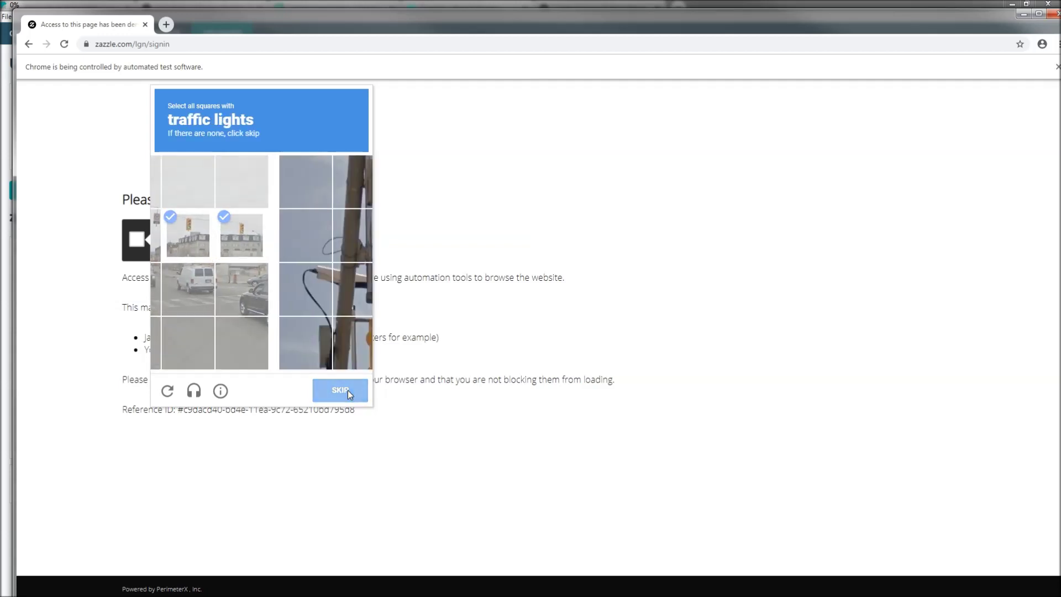
Select every square covering the close-up traffic lights on the pole and continue to the following reCAPTCHA picture
click(287, 177)
click(290, 232)
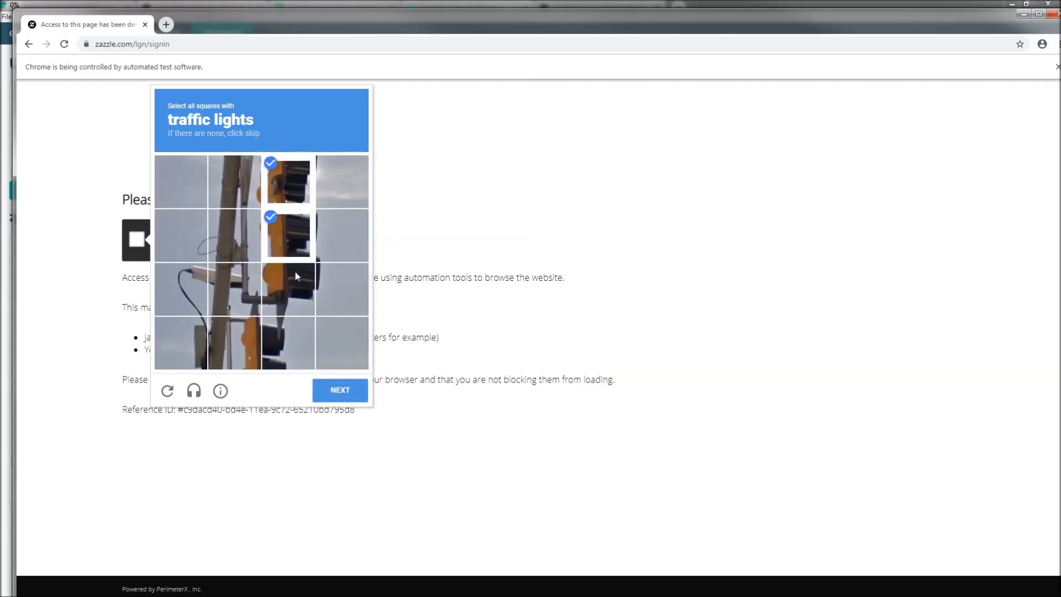
click(294, 276)
click(287, 338)
click(246, 346)
click(346, 390)
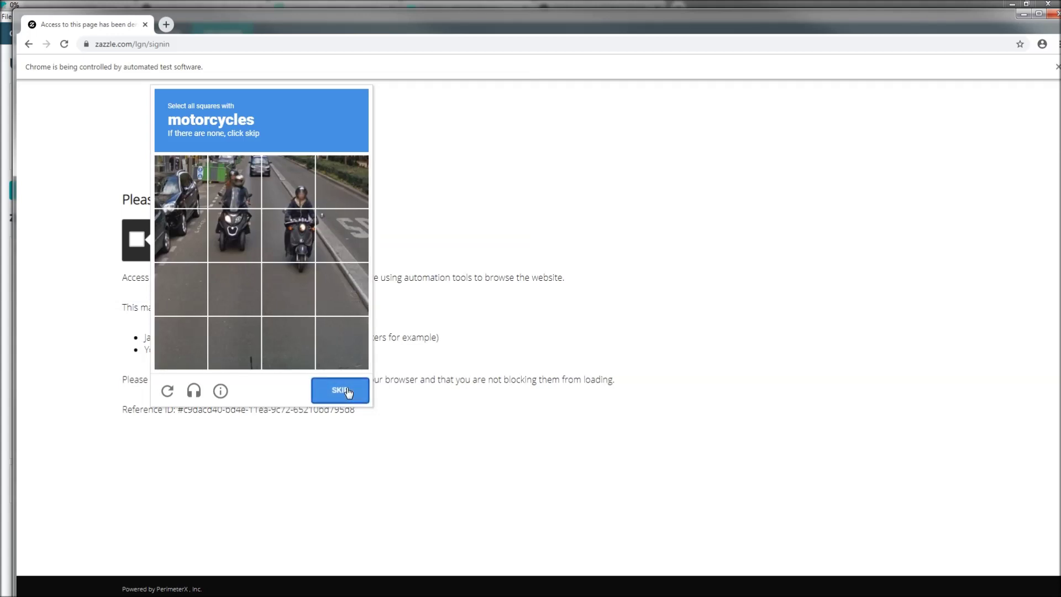
Select the squares with motorcycles, and those with traffic lights in the following picture, and submit the answers
click(288, 236)
click(236, 236)
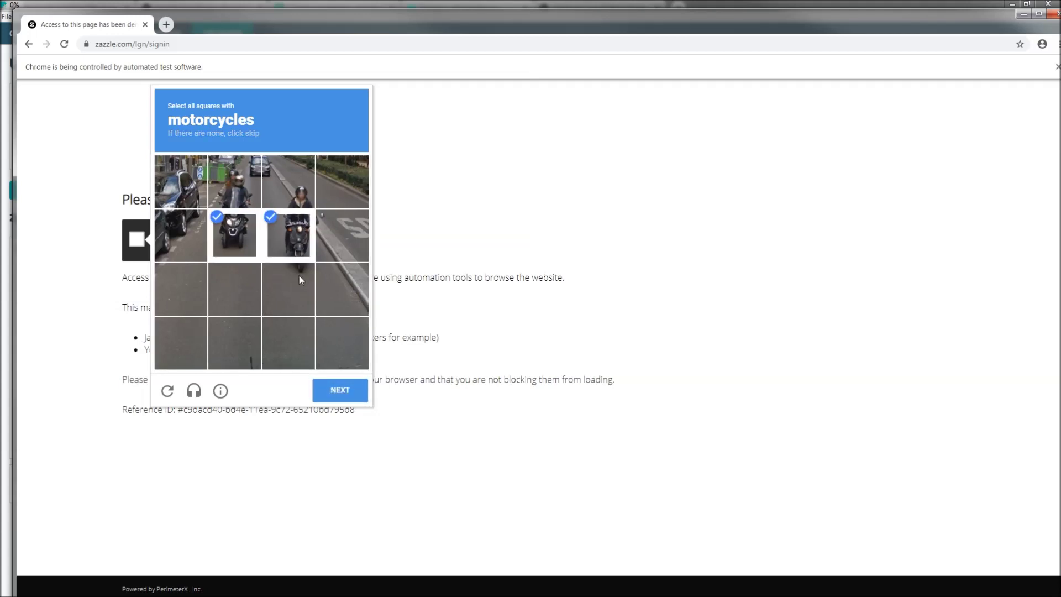
click(346, 392)
click(183, 238)
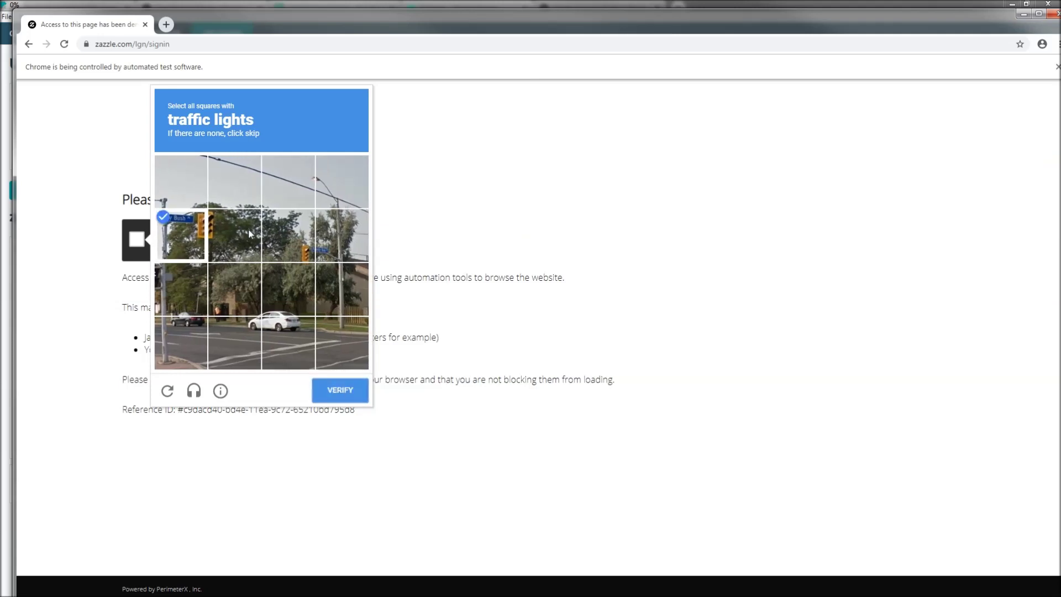
click(241, 230)
click(288, 235)
click(335, 390)
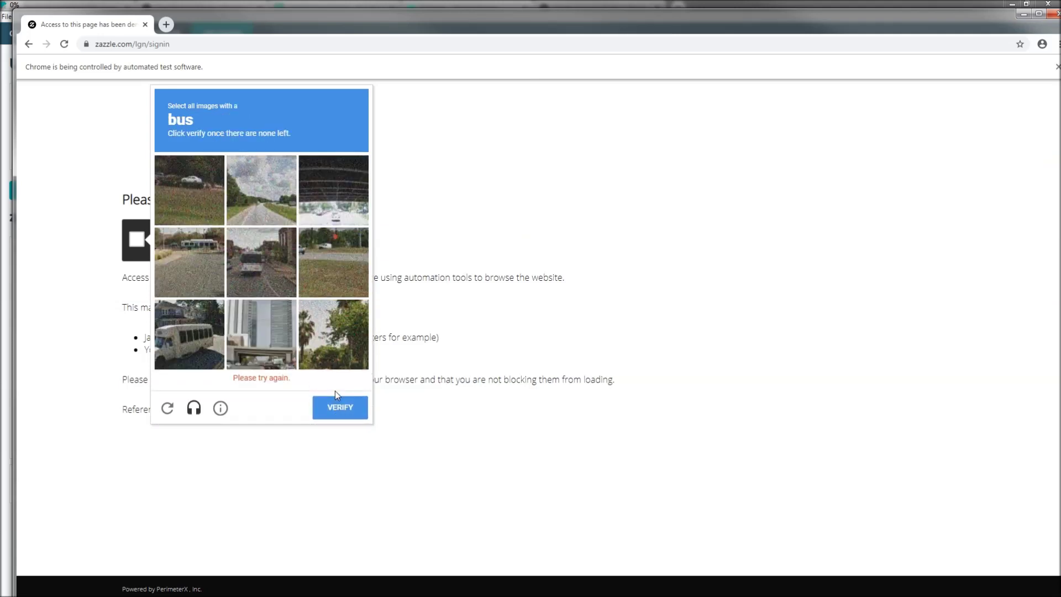
Select all images with a bus, including the newly loaded one, and submit the reCAPTCHA check
click(260, 260)
click(186, 335)
click(188, 261)
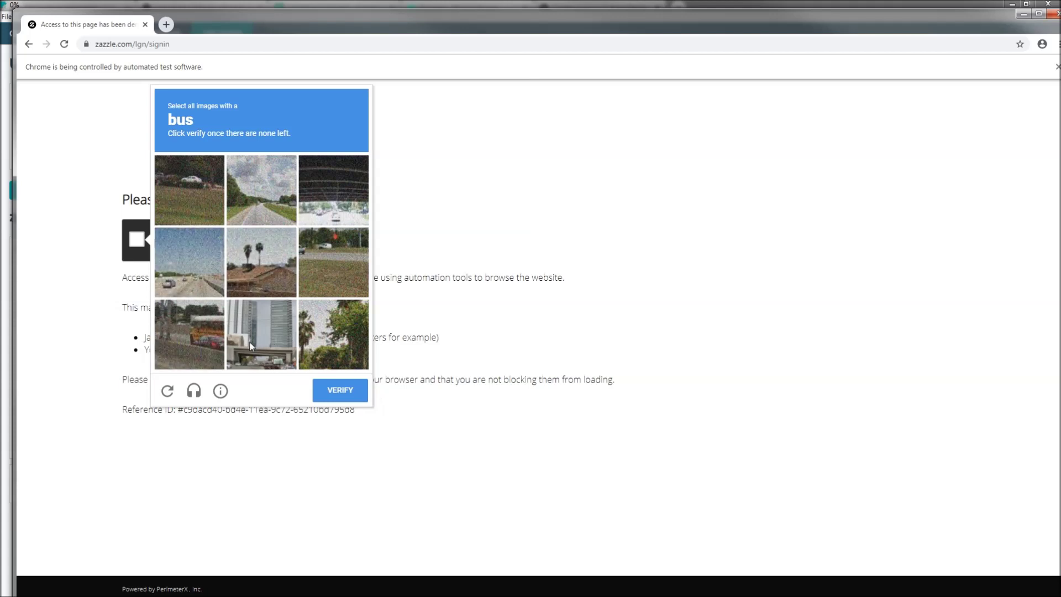
click(344, 392)
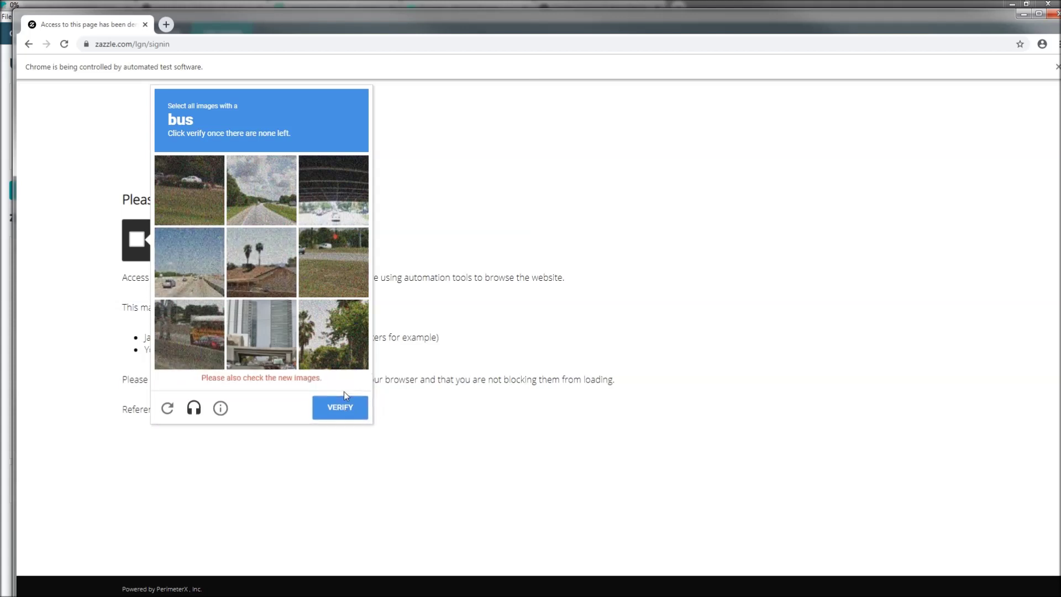
click(215, 342)
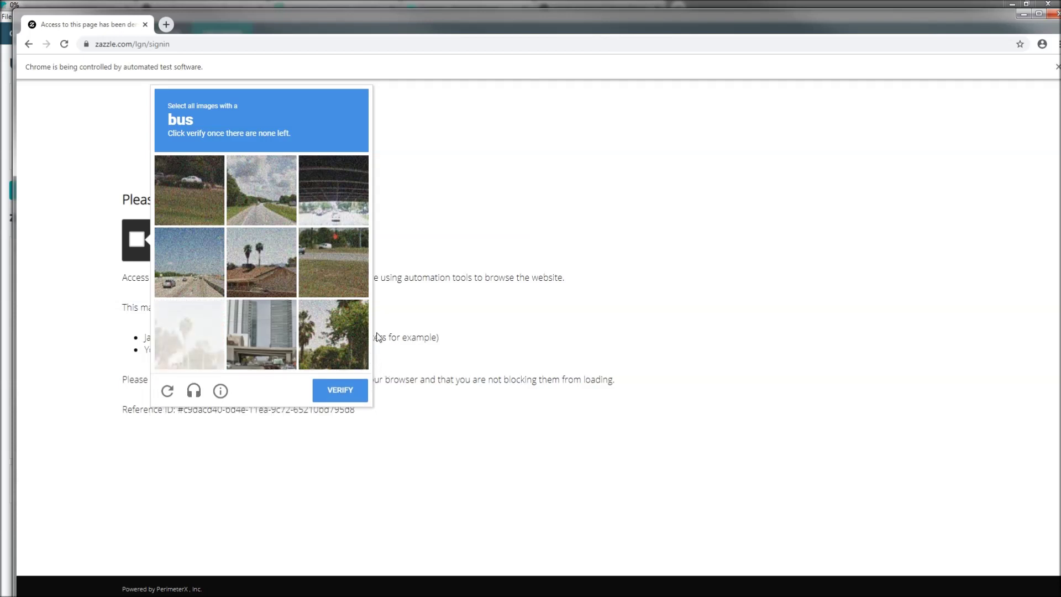
click(352, 390)
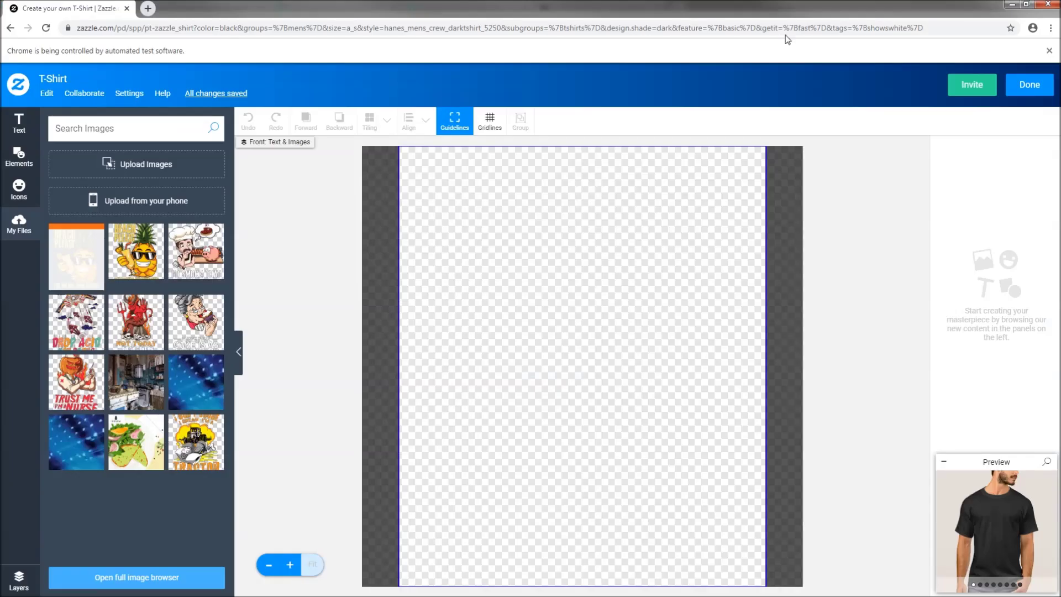
Check the automated T-shirt upload in the browser and its progress in the uploader, and close the completed upload report
drag(632, 8, 438, 1)
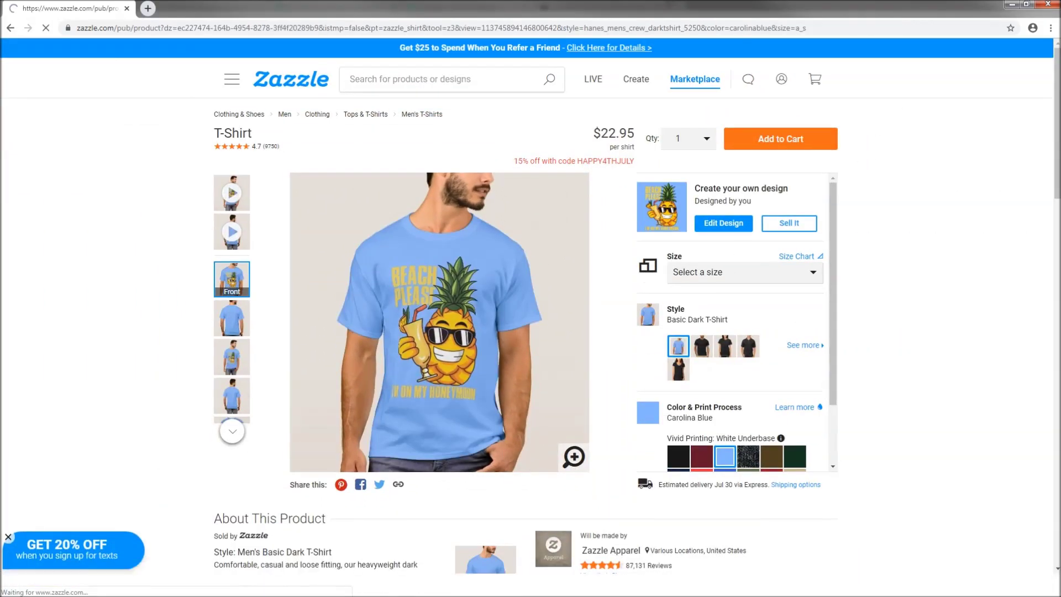
key(alt+Tab)
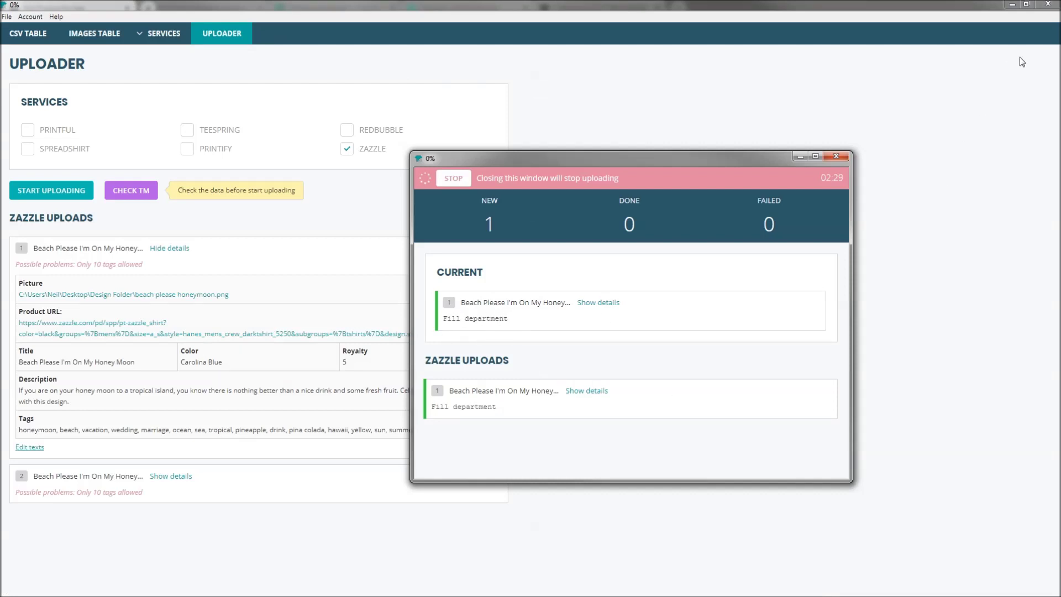
key(alt+Tab)
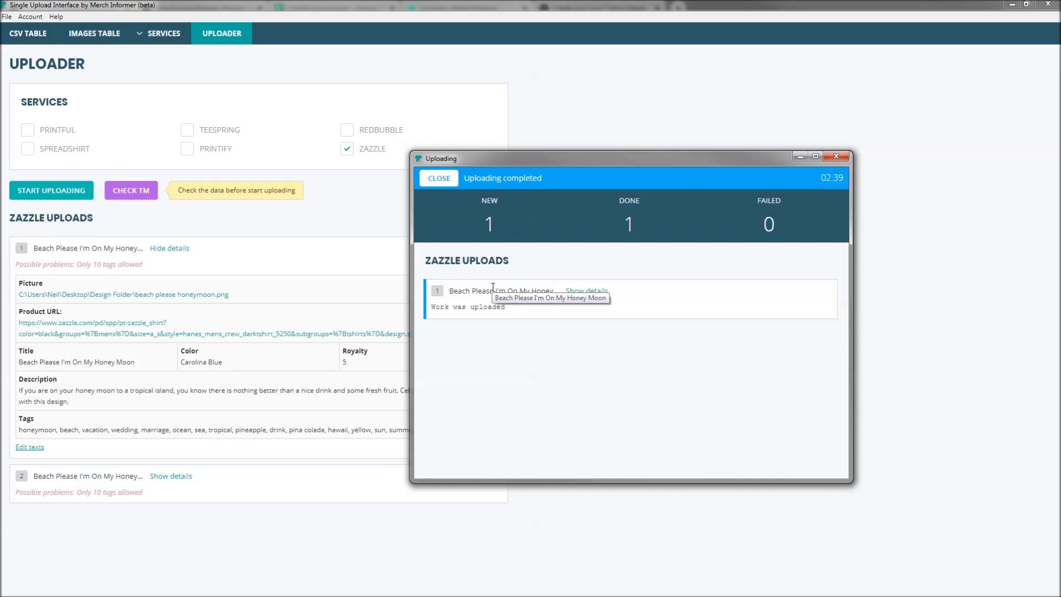
click(440, 179)
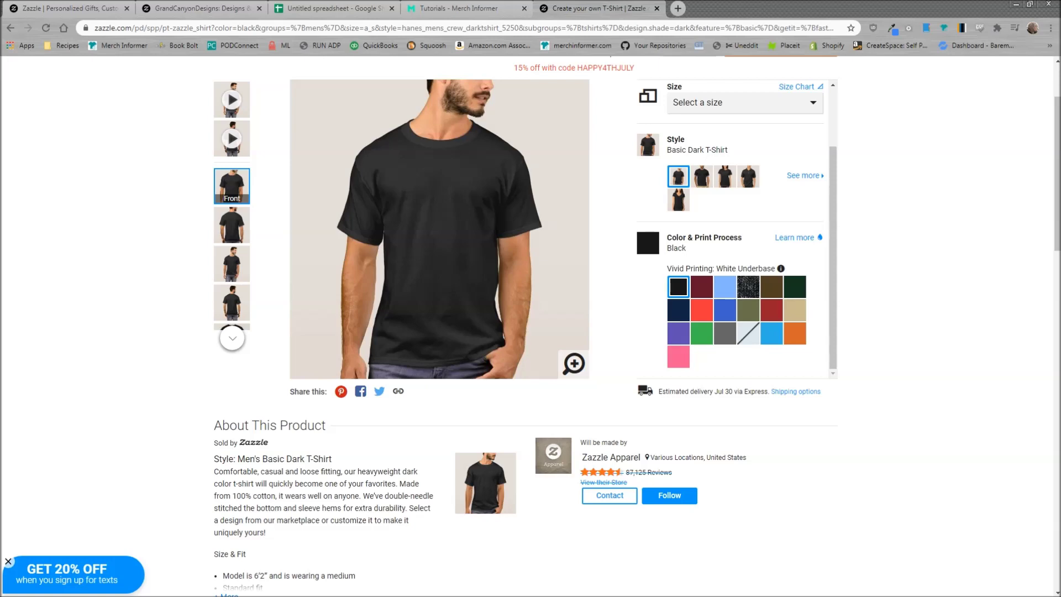
Open Zazzle's Custom Gifts page in a new tab, and inspect the listing row in the spreadsheet
click(713, 67)
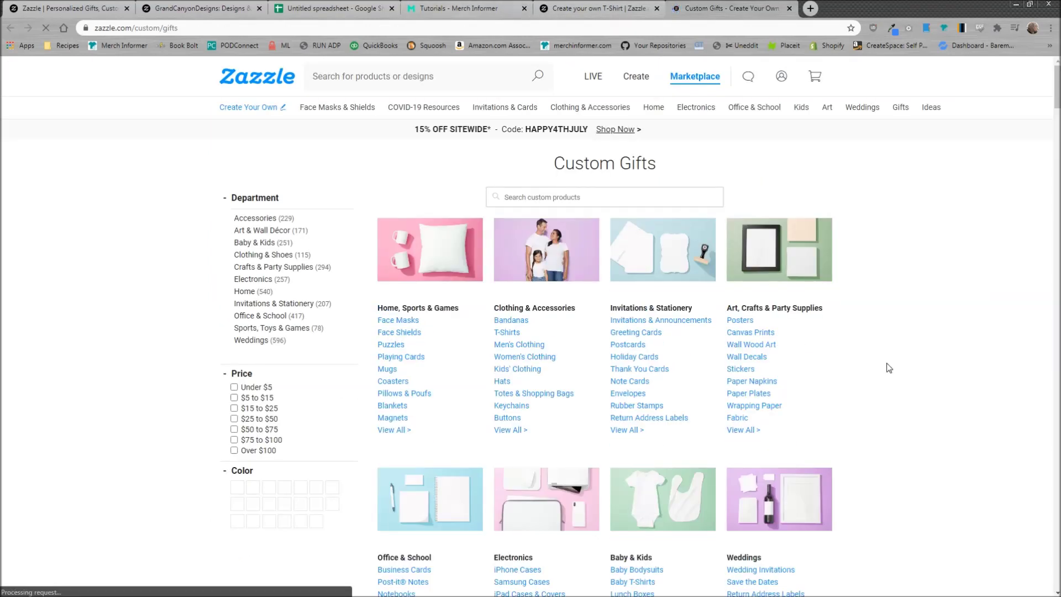
scroll(967, 334, down, 2)
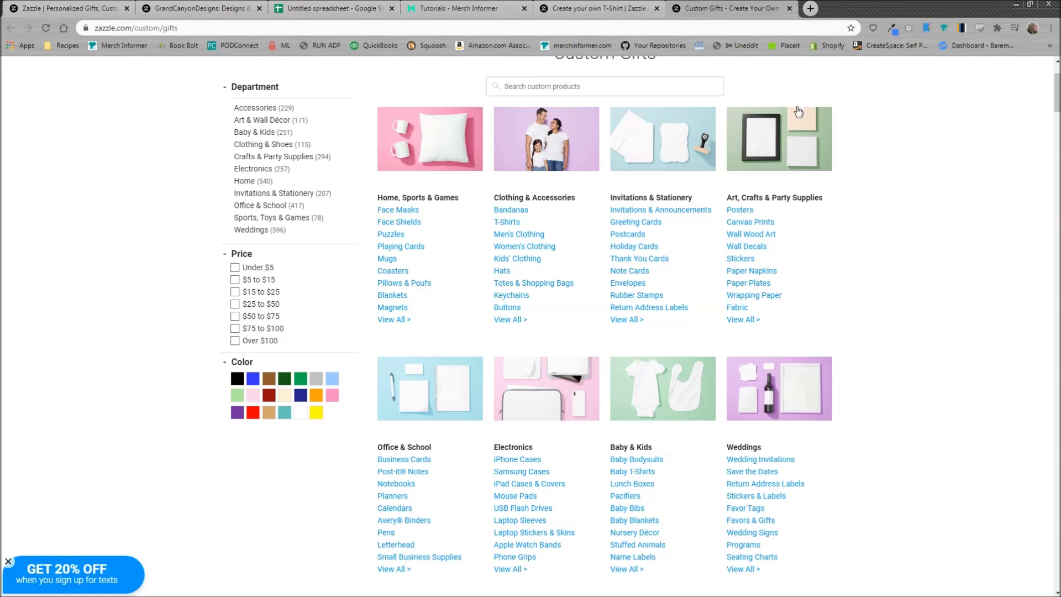
click(318, 6)
click(37, 172)
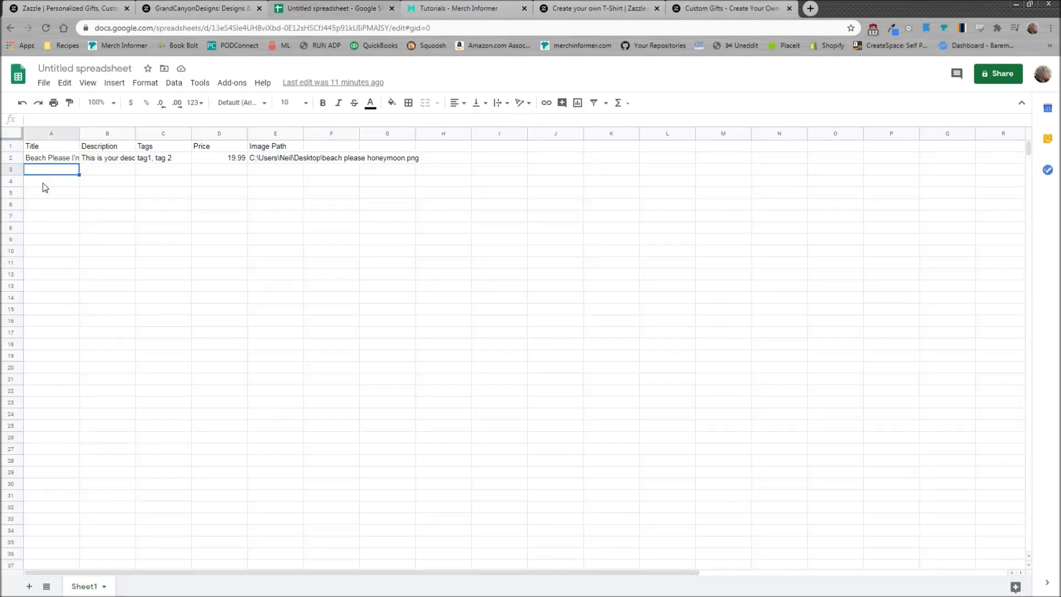
key(Up)
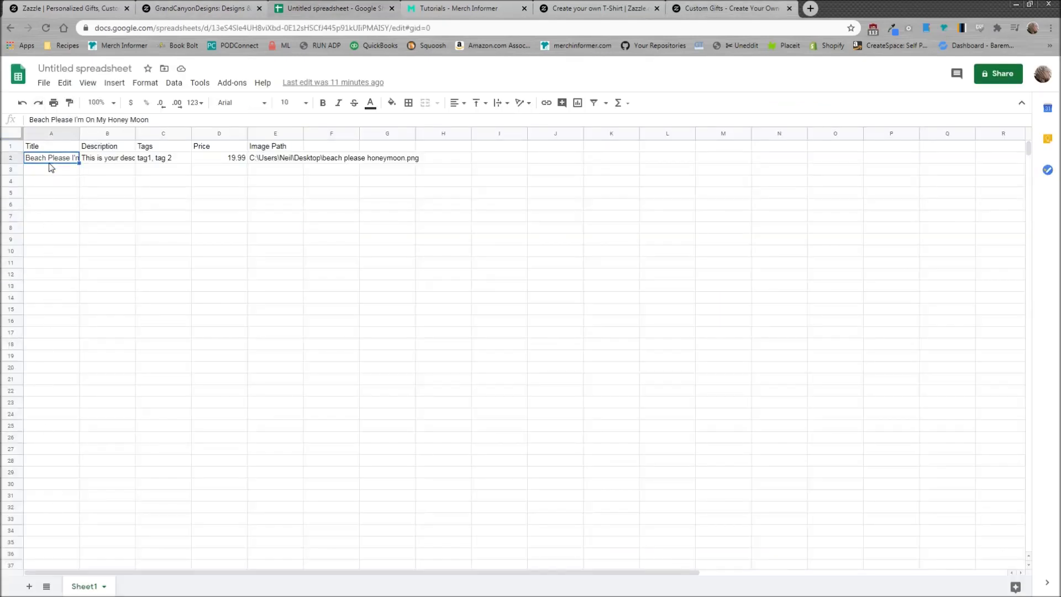
key(Down)
click(52, 183)
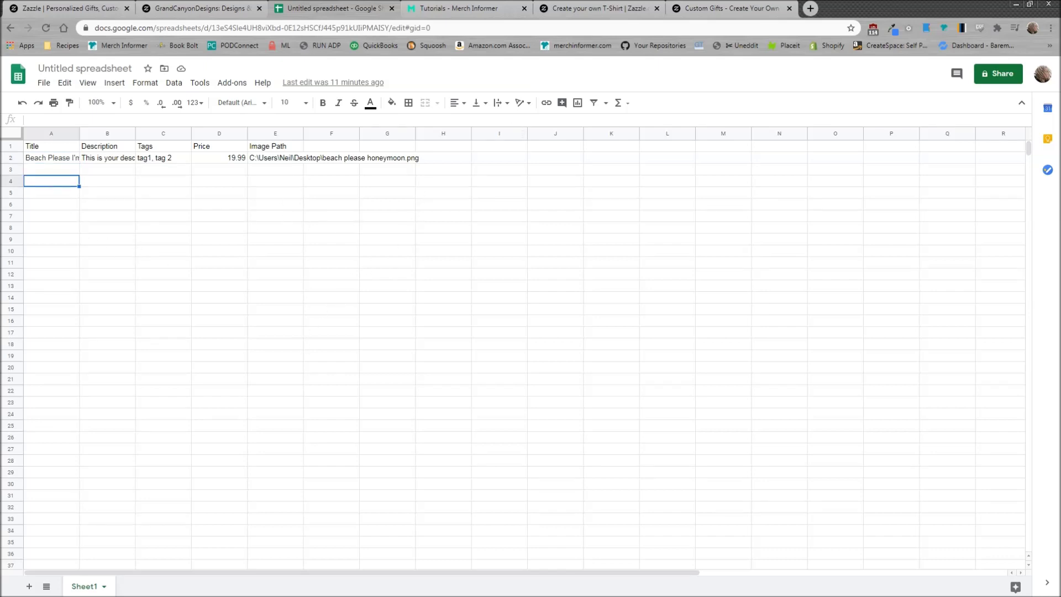
View the uploader's Zazzle product URL setting, and browse the Custom Gifts categories and the number of available products
click(369, 138)
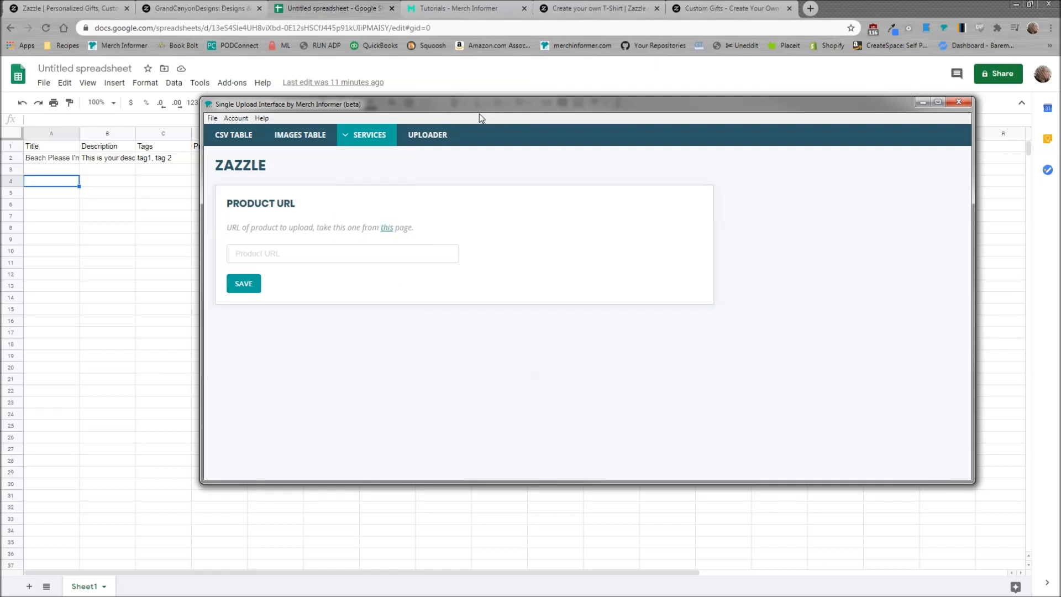
drag(479, 105, 1060, 140)
click(729, 8)
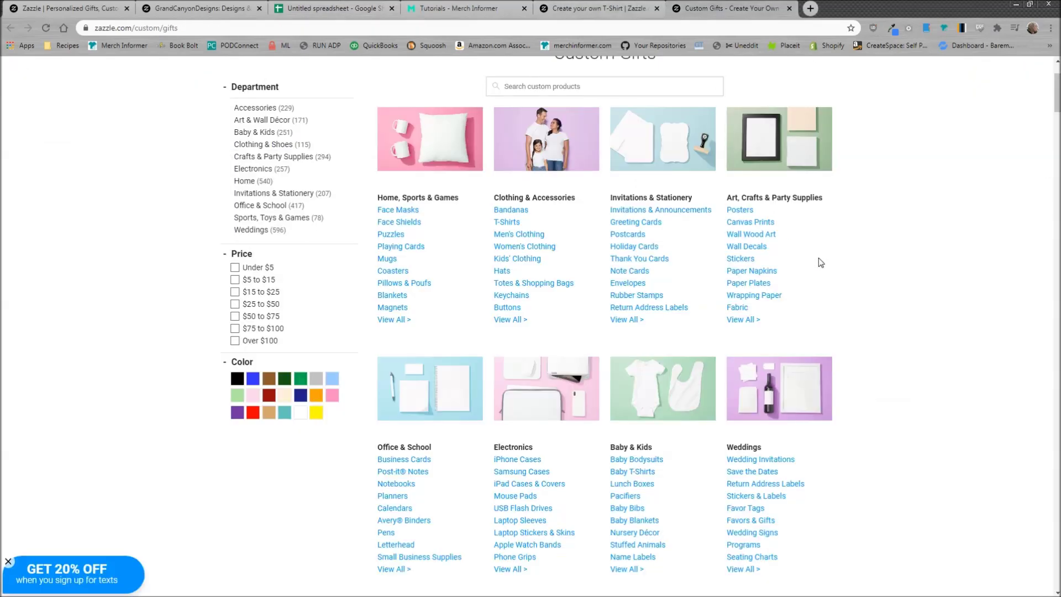
scroll(819, 261, down, 8)
scroll(763, 266, up, 2)
drag(802, 298, 784, 298)
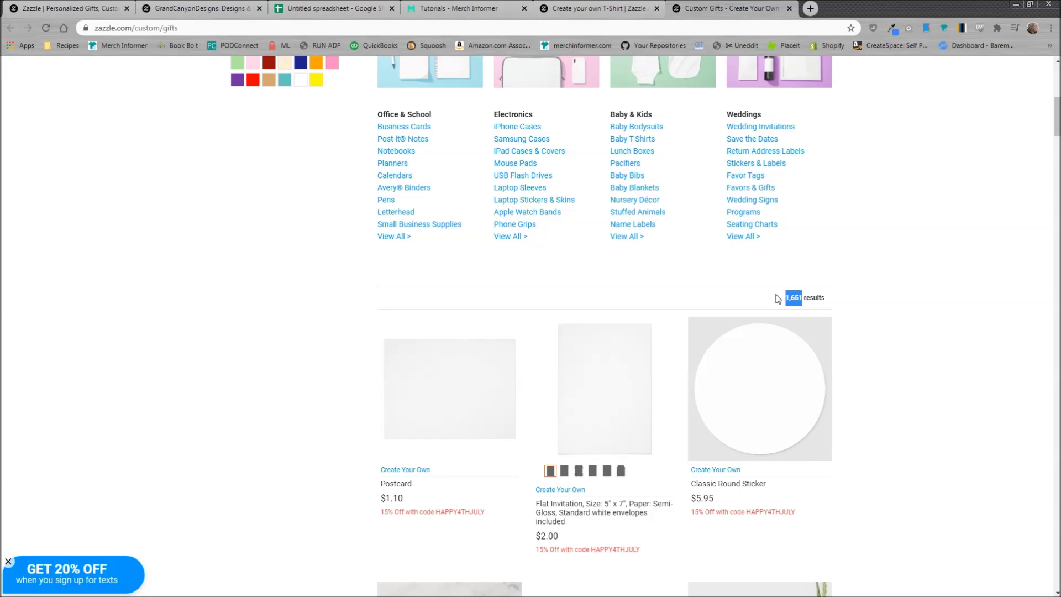
click(879, 303)
scroll(884, 317, up, 2)
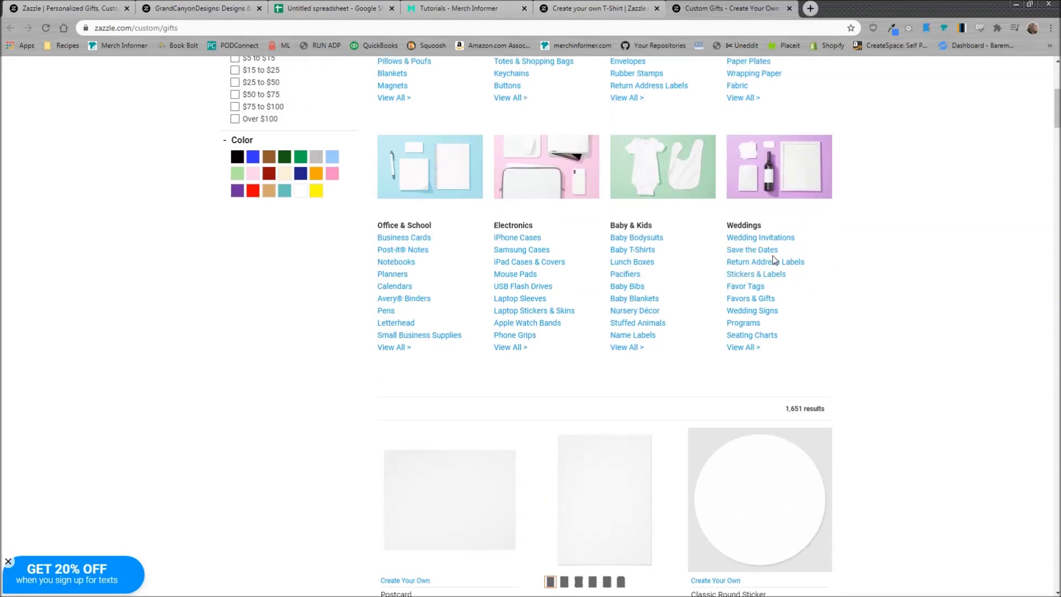
Open the Wedding Invitations category and examine the blank invitation products it offers
click(782, 238)
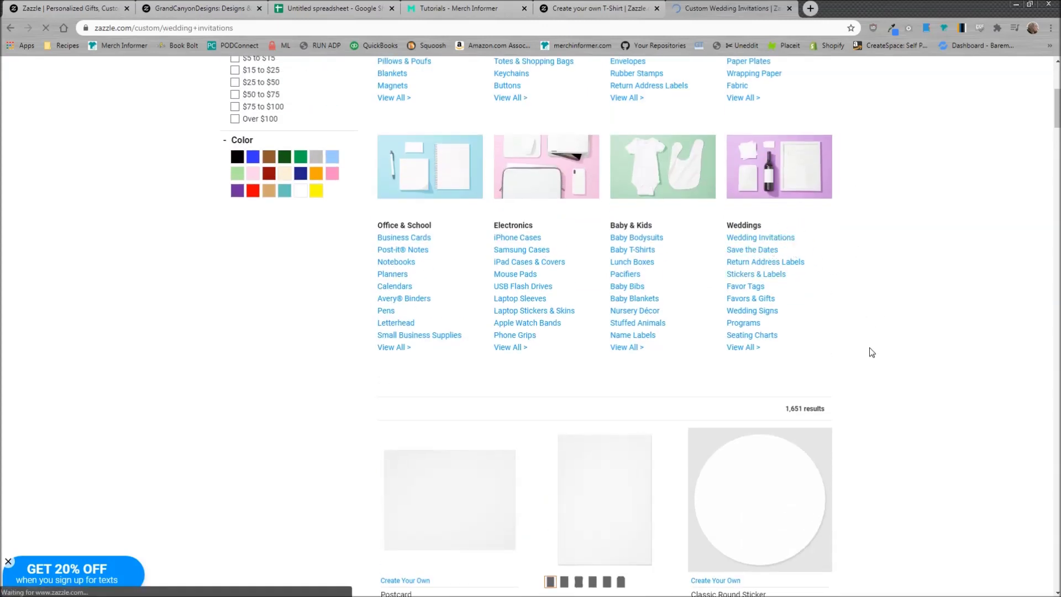
drag(846, 405, 759, 395)
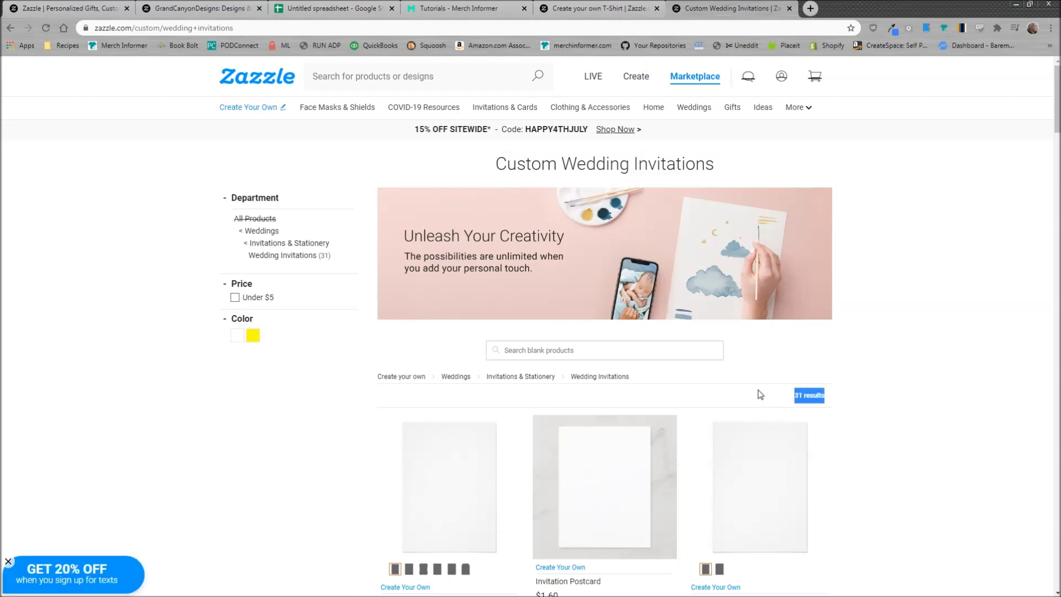
scroll(771, 407, down, 4)
scroll(929, 373, down, 5)
scroll(929, 375, down, 9)
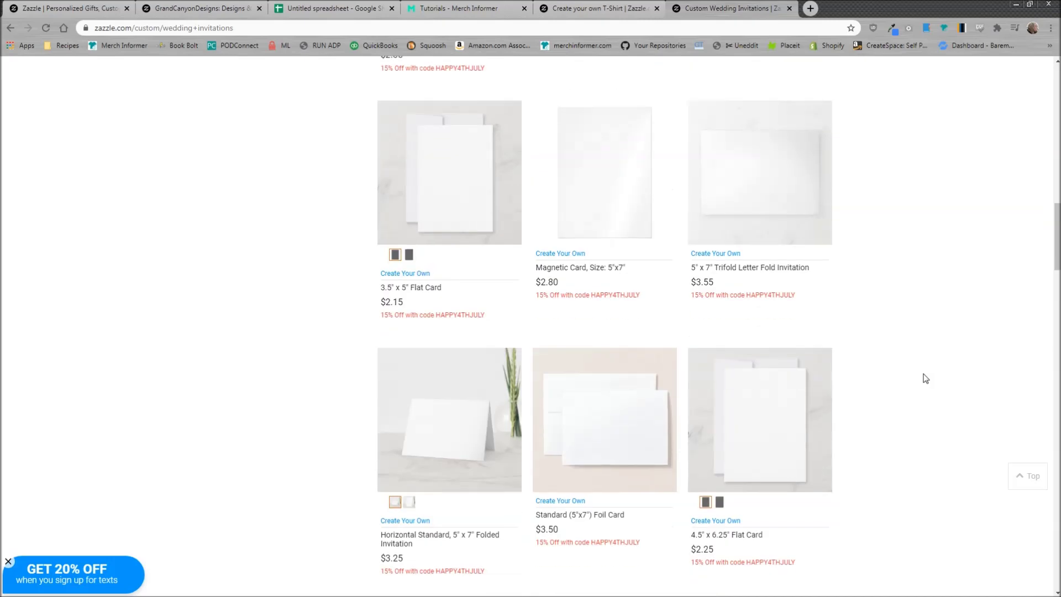
Open the GrandCanyonDesigns store from the account options and view its home page and product list
scroll(851, 457, up, 12)
scroll(852, 458, up, 5)
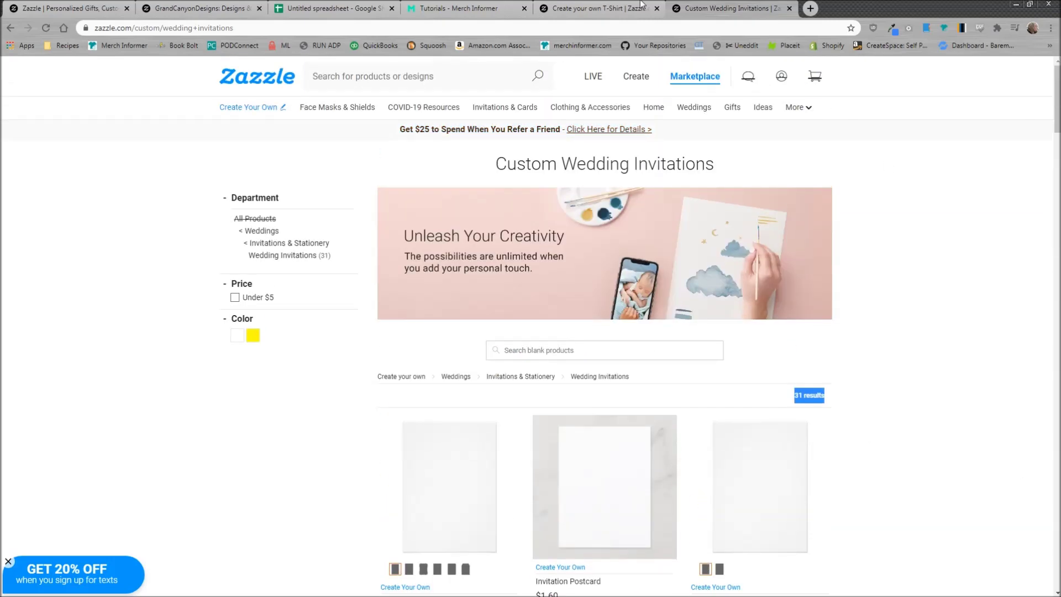
mouse_move(768, 87)
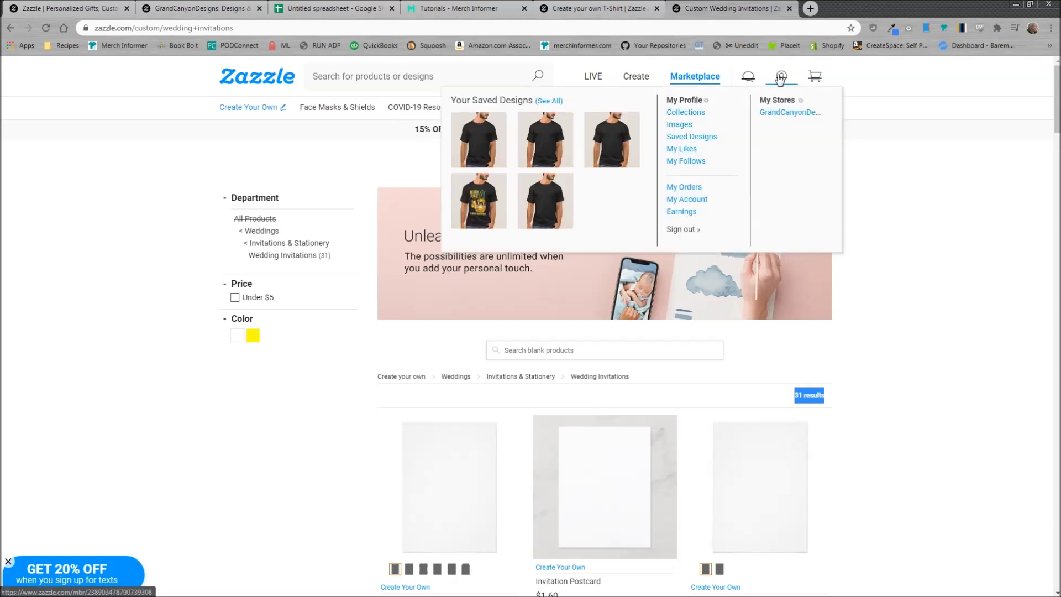
click(804, 116)
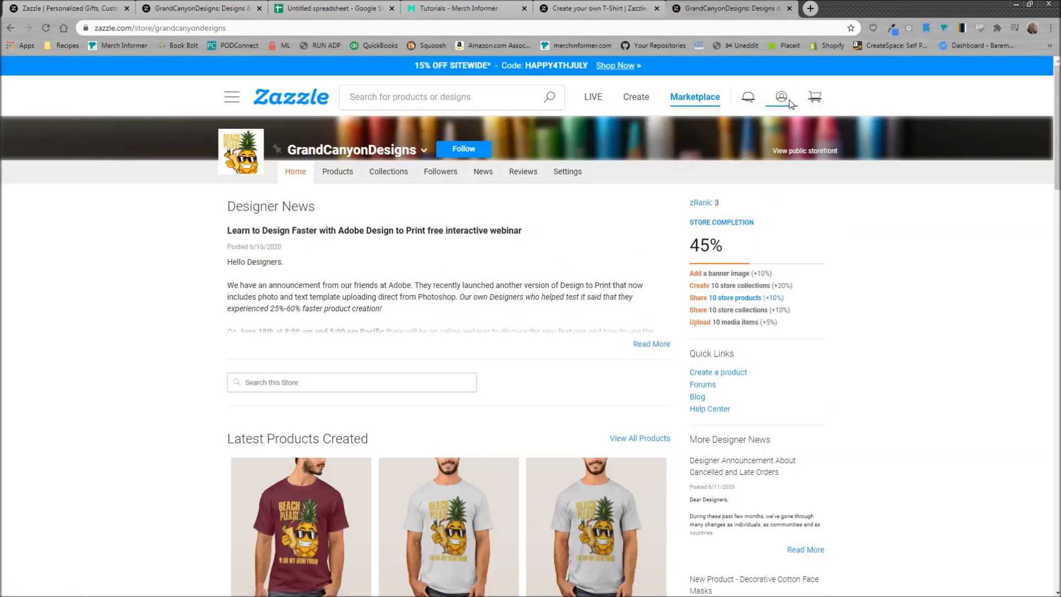
mouse_move(789, 104)
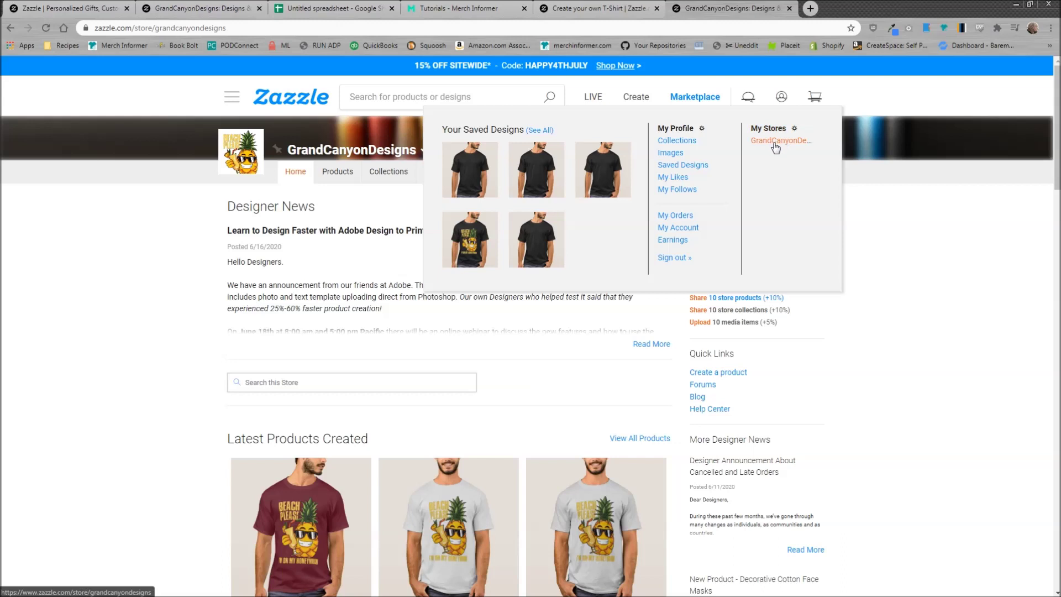
click(338, 171)
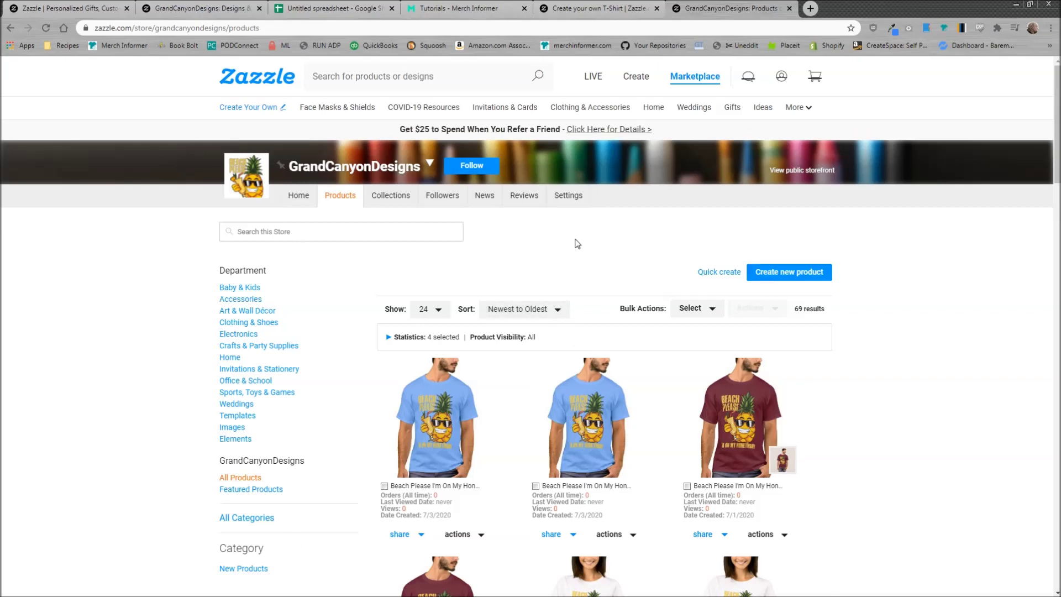
click(8, 28)
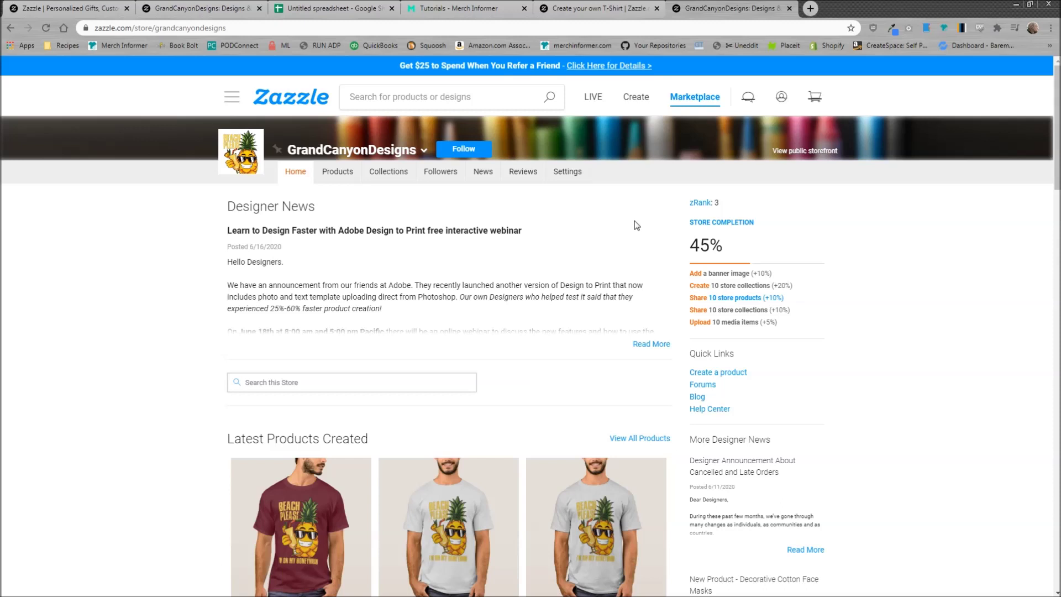
click(331, 172)
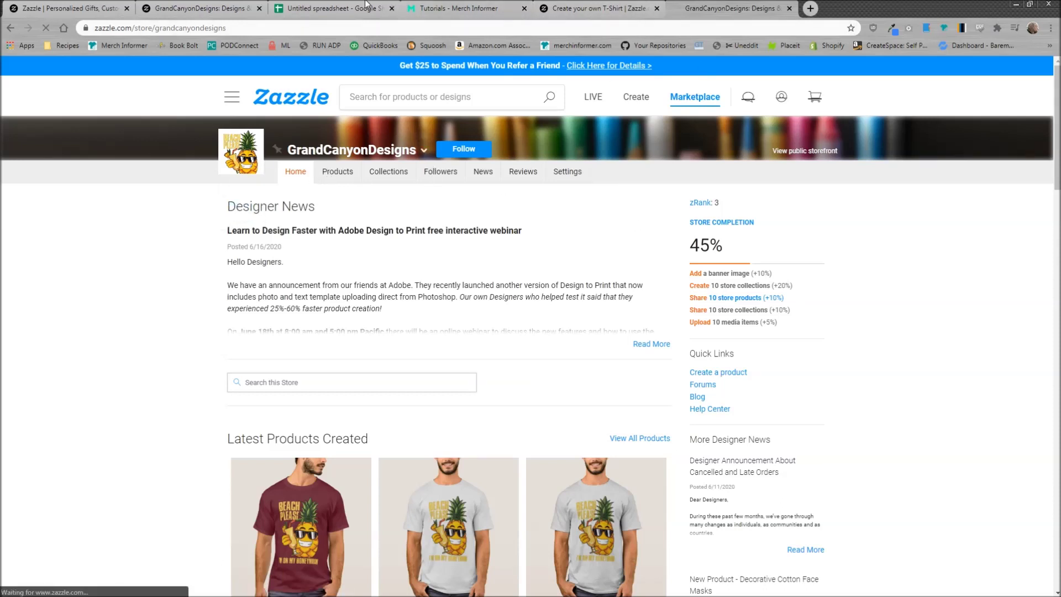
Inspect the listing's description, tags and title cells in the spreadsheet
click(353, 8)
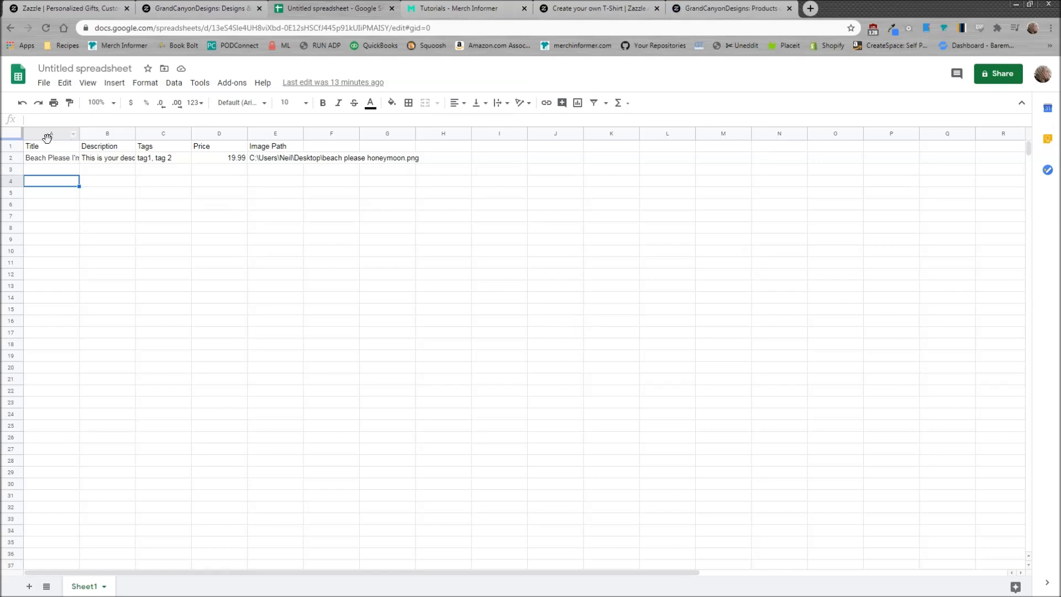
click(101, 160)
click(161, 160)
click(55, 160)
Open the Merch Informer Webinar page on the Merch Informer members site
click(429, 7)
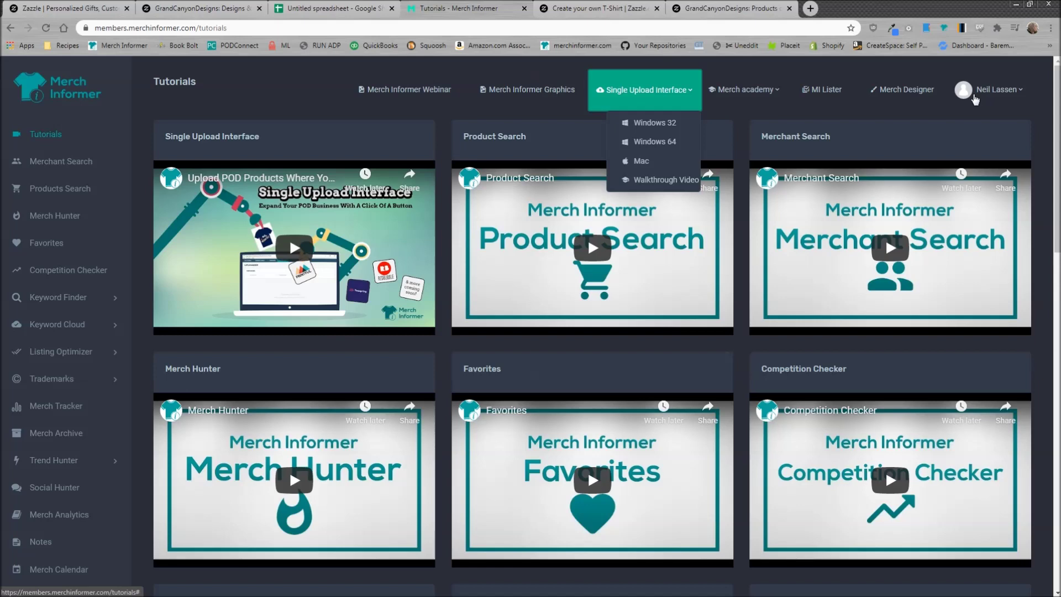
click(394, 98)
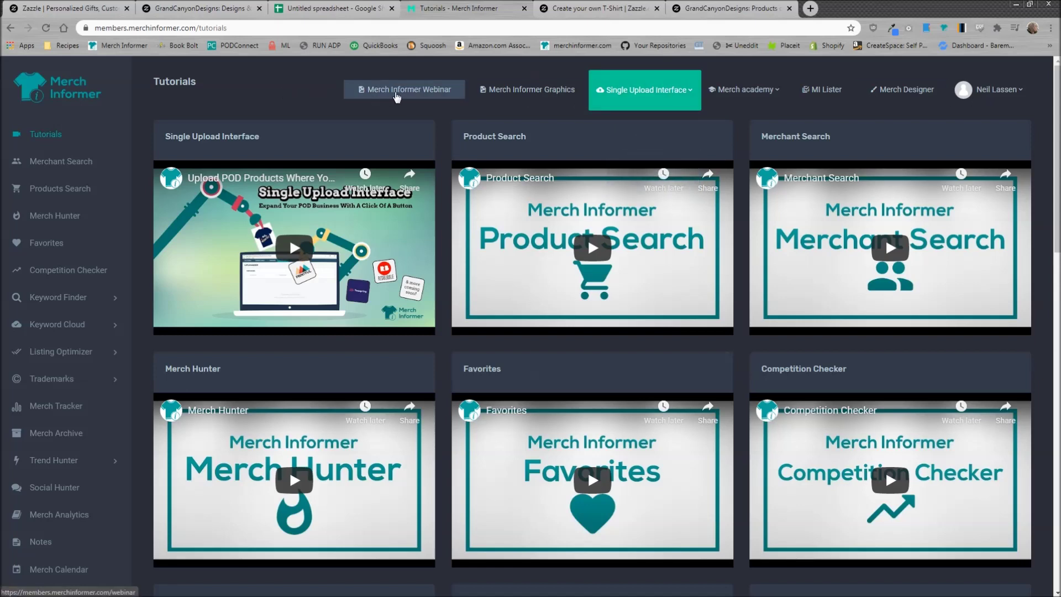
click(398, 92)
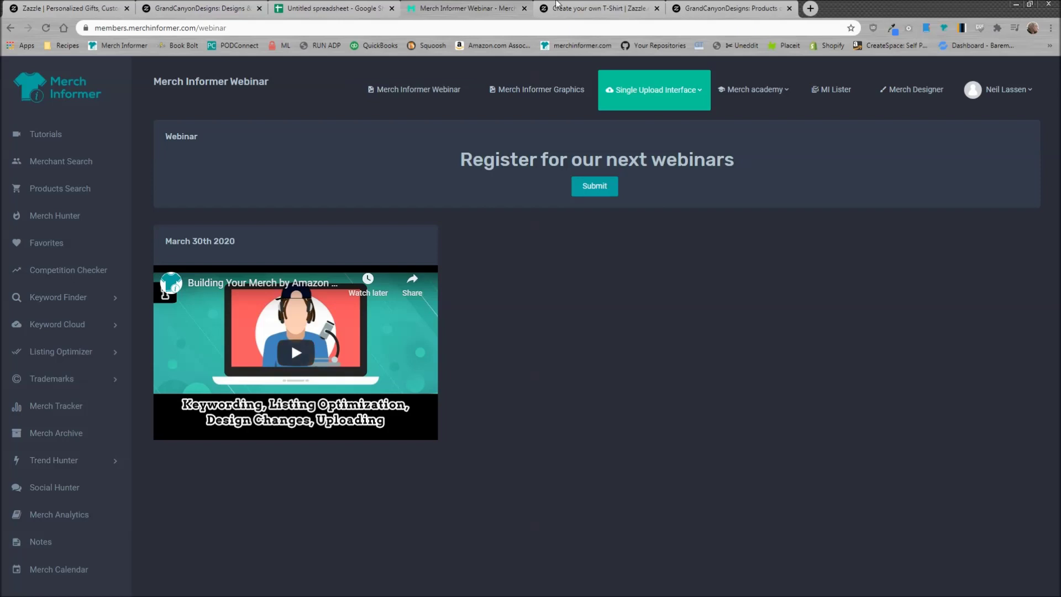
Inspect the listing's image path and the empty rows below it in the spreadsheet
click(329, 6)
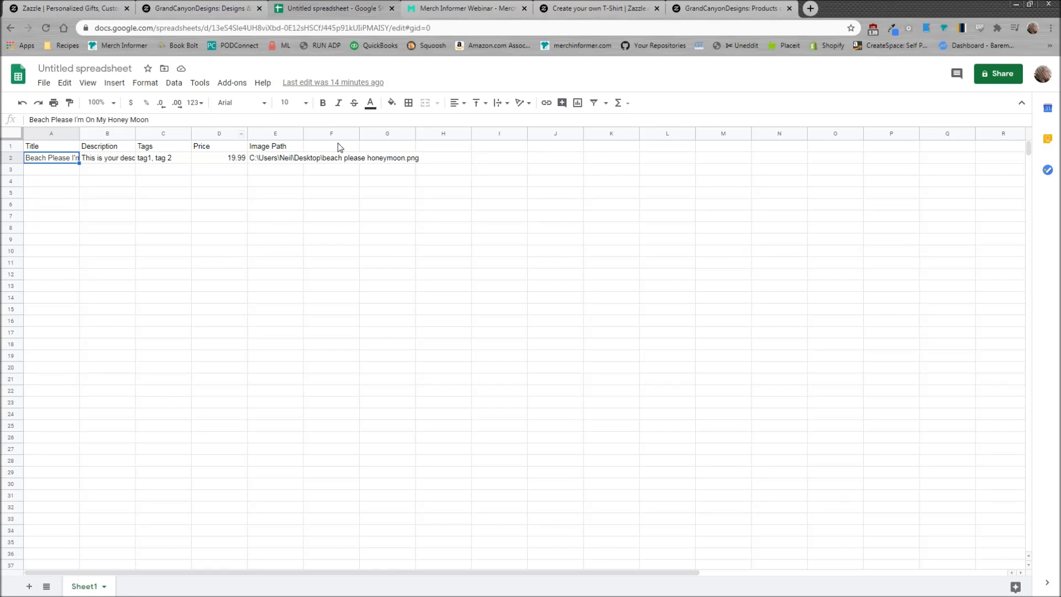
click(277, 162)
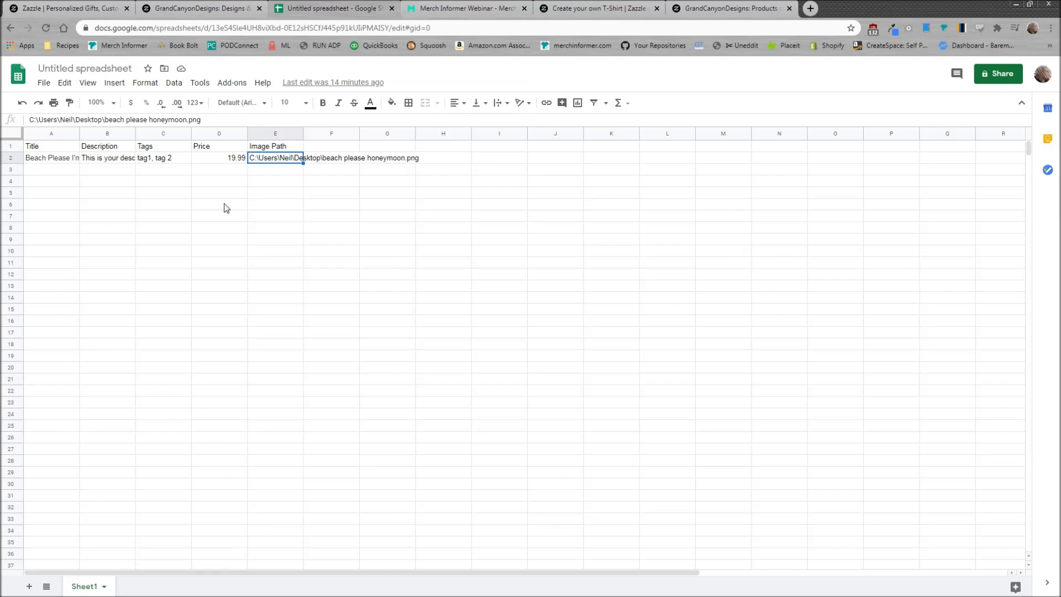
click(55, 171)
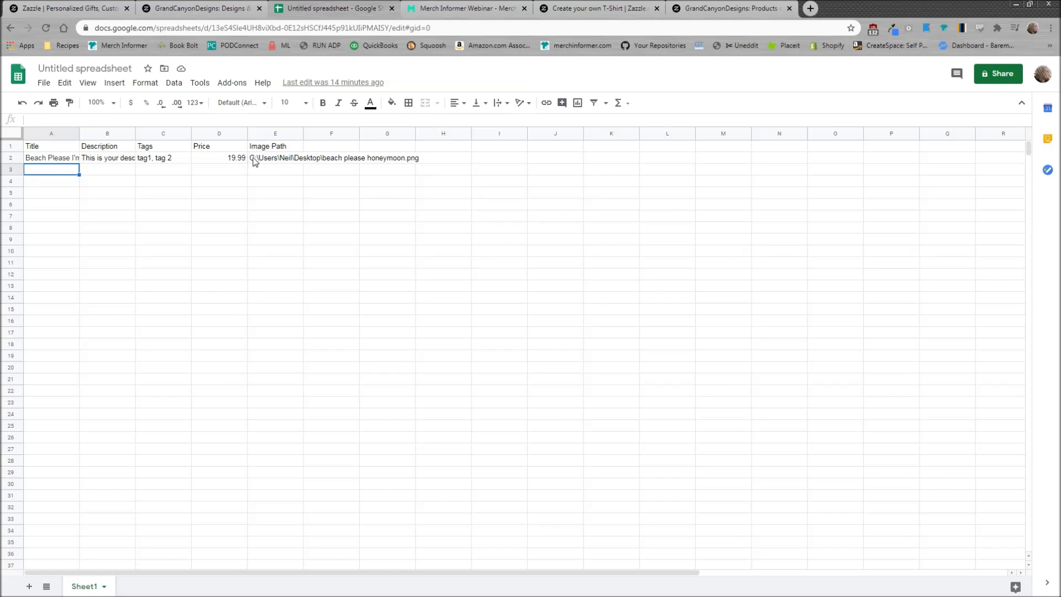
key(Down)
key(Down)
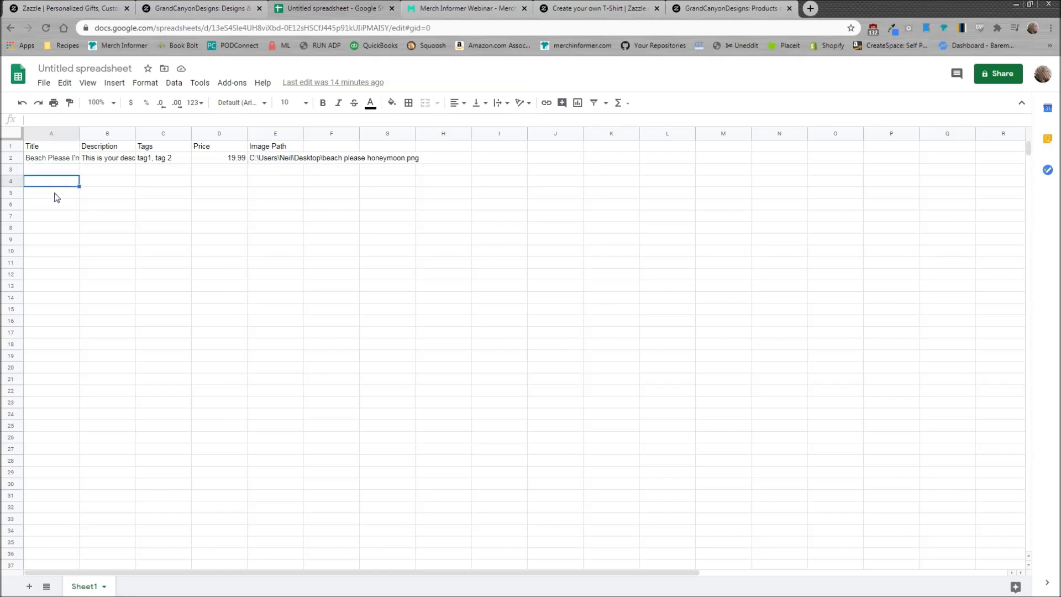
key(Down)
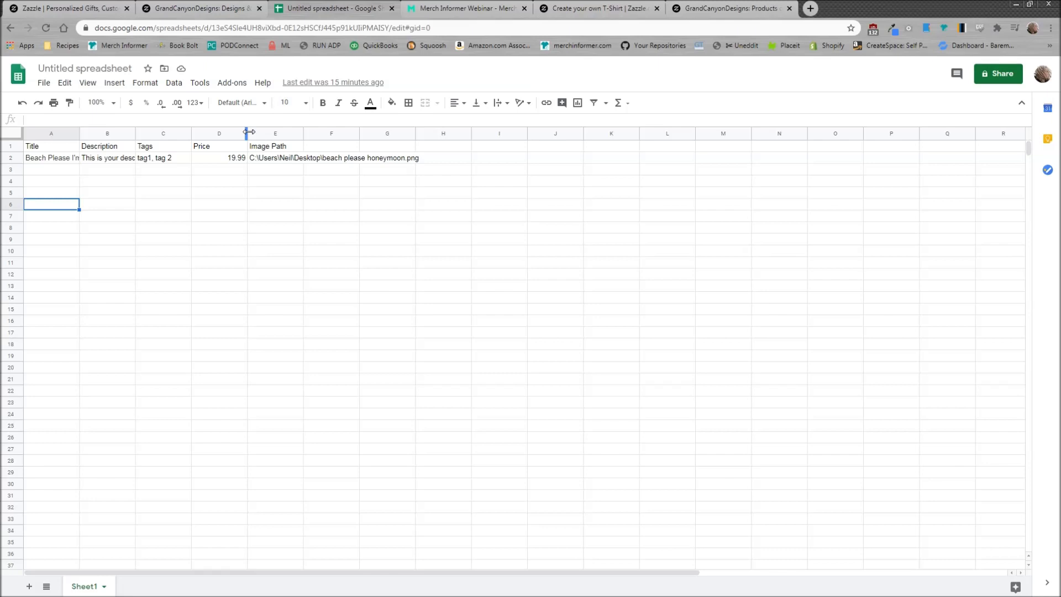
Glance at the webinar page, return to the spreadsheet, and reposition the Single Upload Interface window over it
click(442, 7)
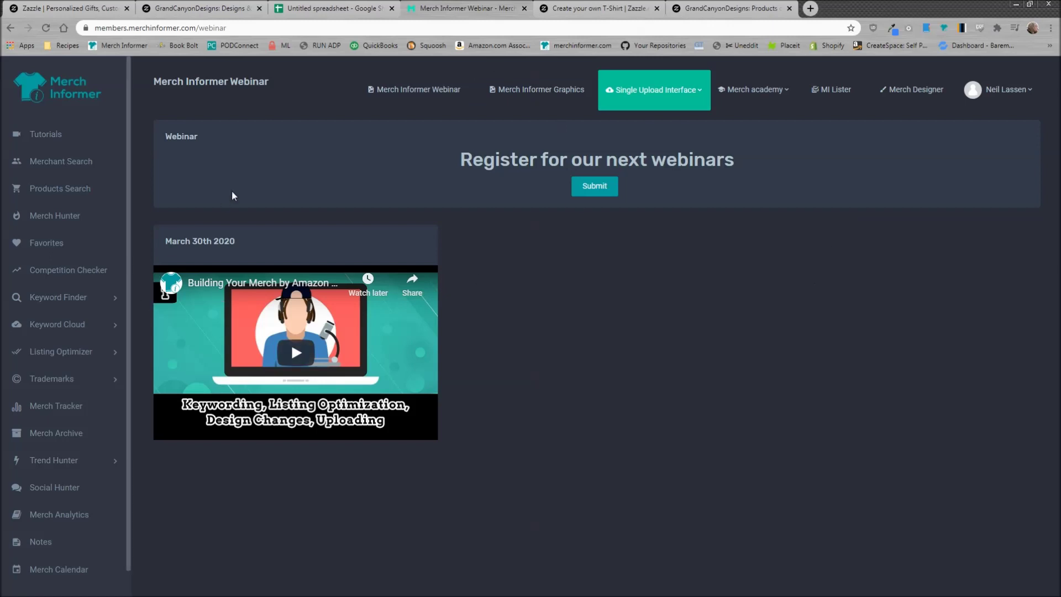
click(365, 7)
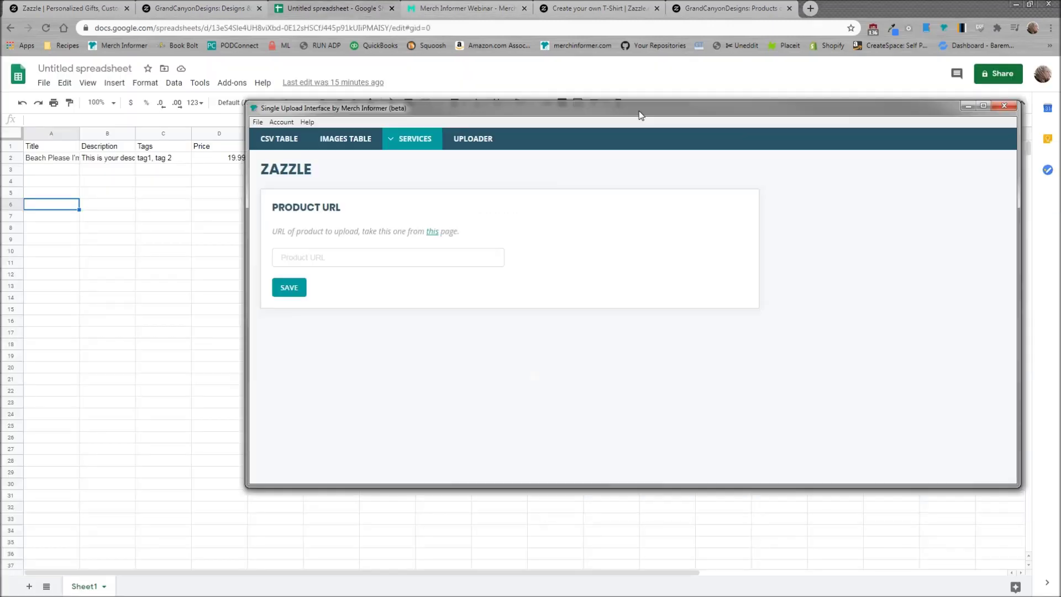
drag(641, 113, 459, 94)
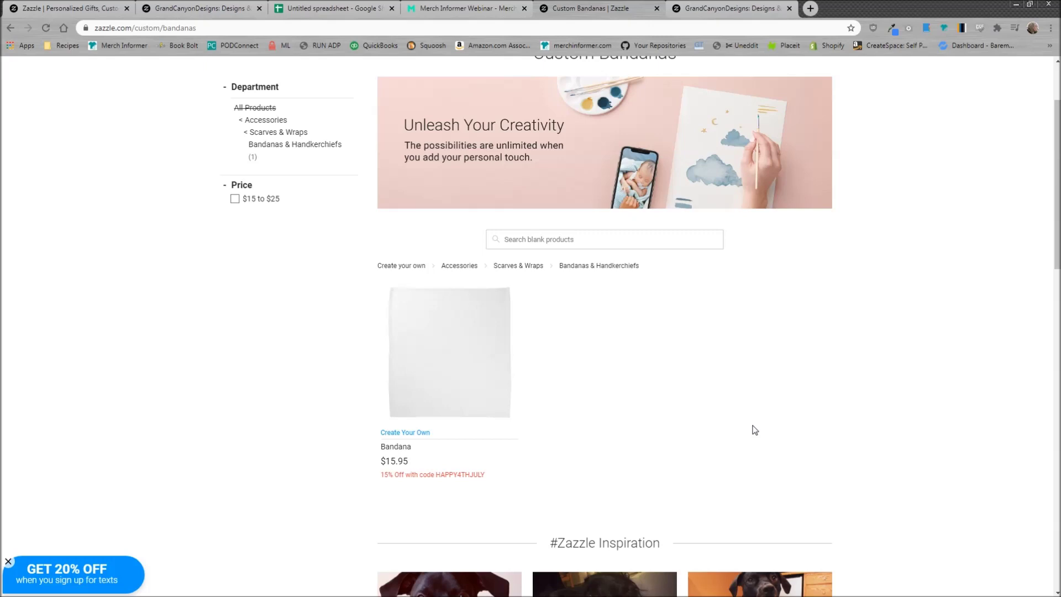
Open Zazzle's homepage in a new tab from the Custom Bandanas page and switch to it
scroll(558, 206, up, 2)
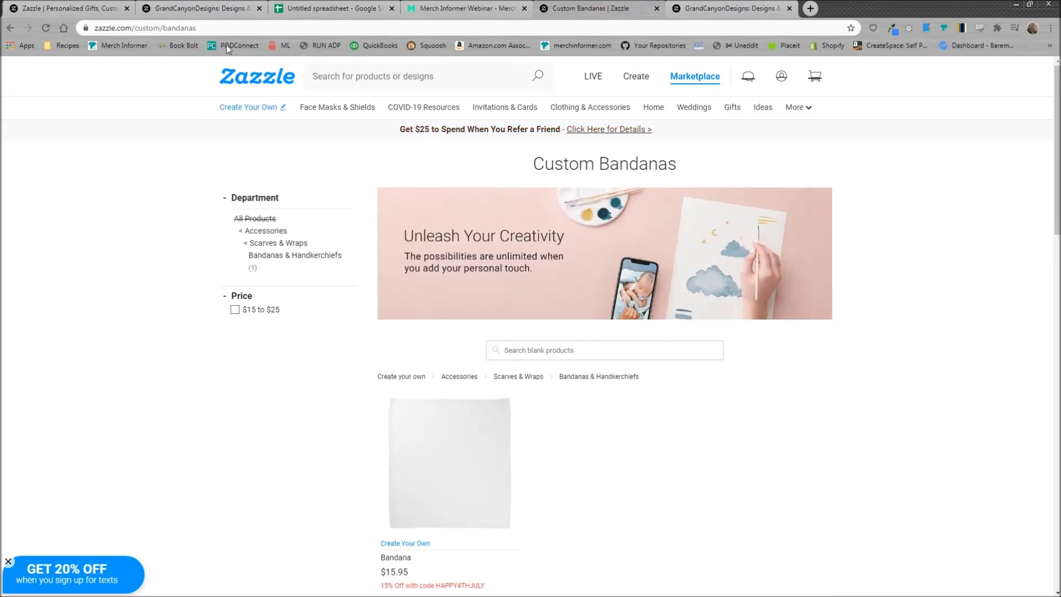
middle_click(260, 77)
click(713, 12)
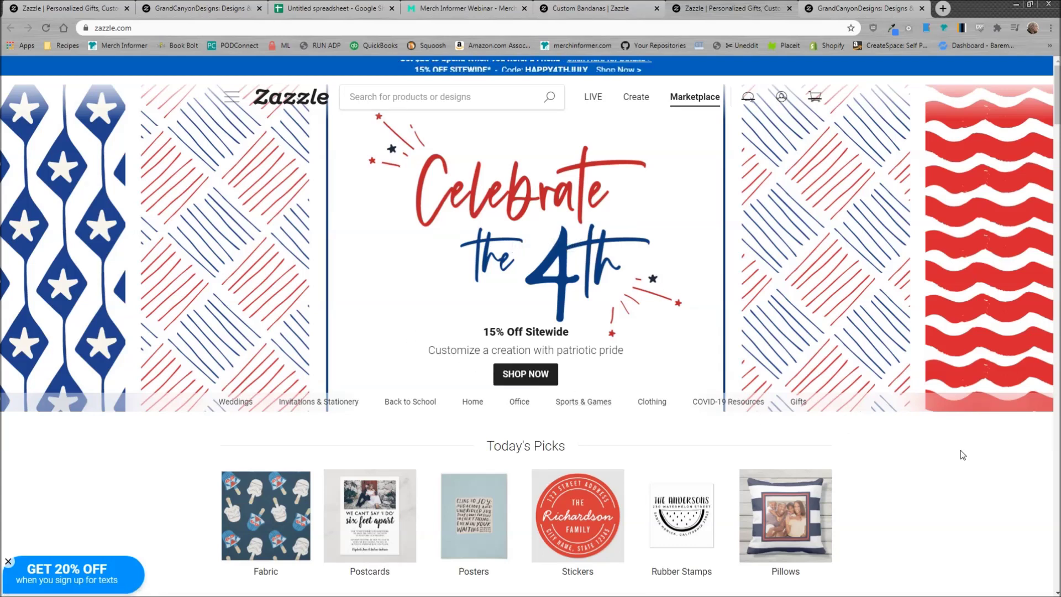
Browse the homepage's Today's Picks, including Pillows, and the face mask and face shield products
scroll(907, 493, down, 3)
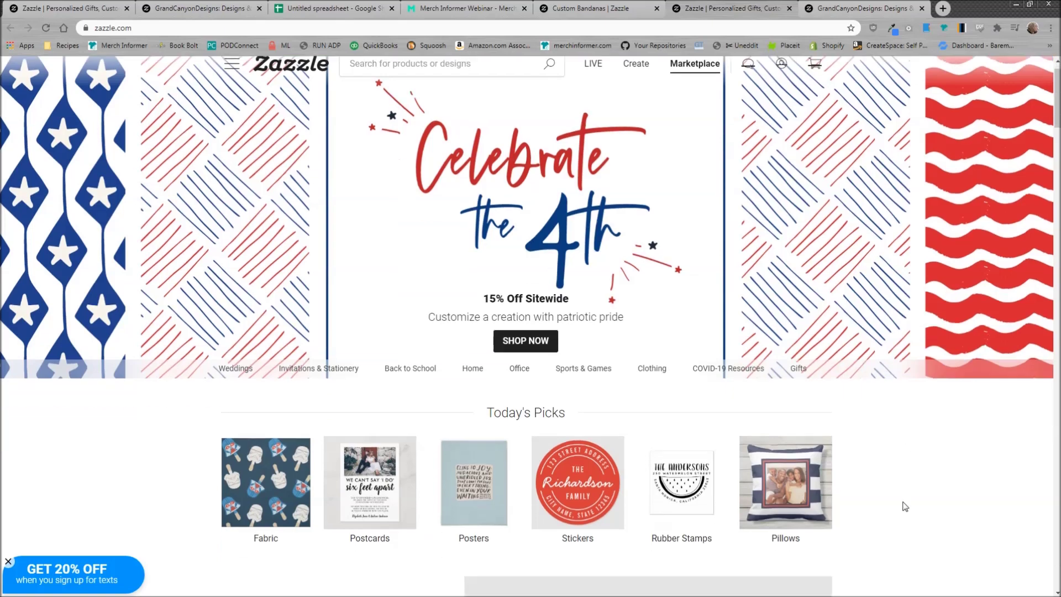
scroll(890, 516, up, 3)
scroll(903, 483, down, 3)
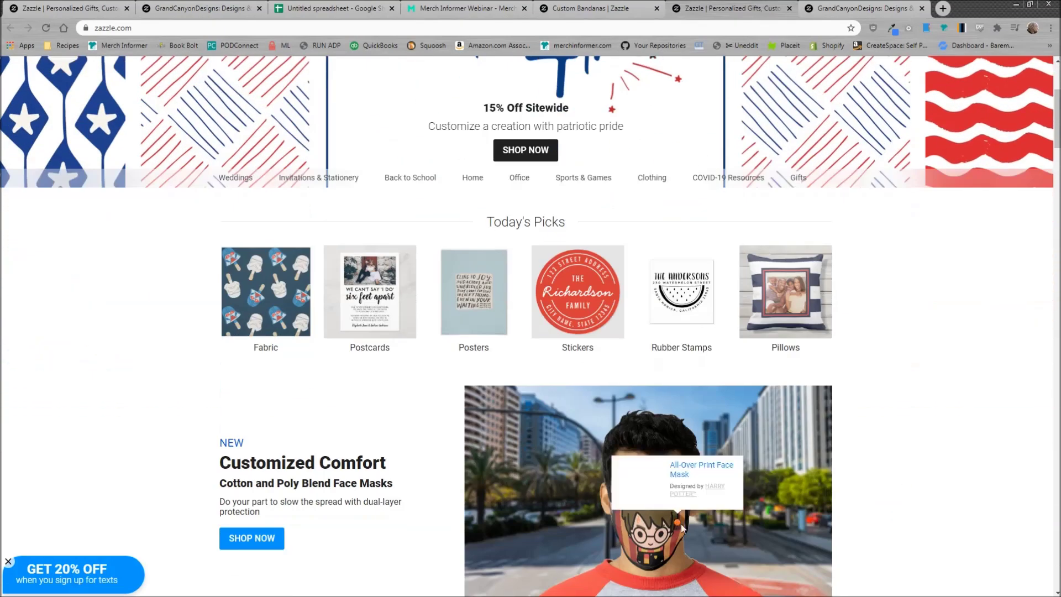
scroll(904, 489, down, 5)
scroll(964, 318, down, 4)
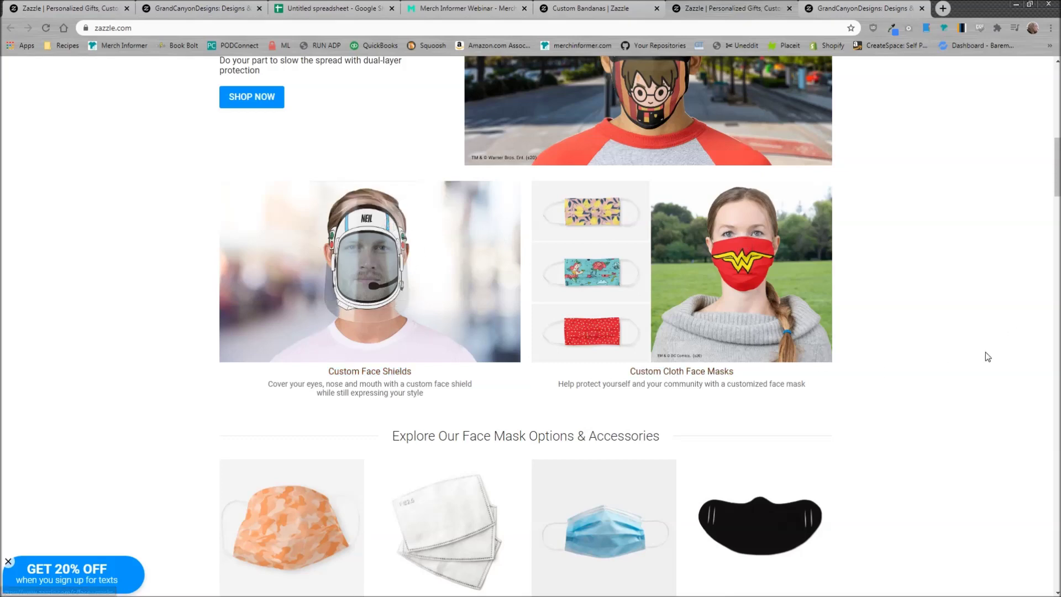
scroll(979, 426, up, 15)
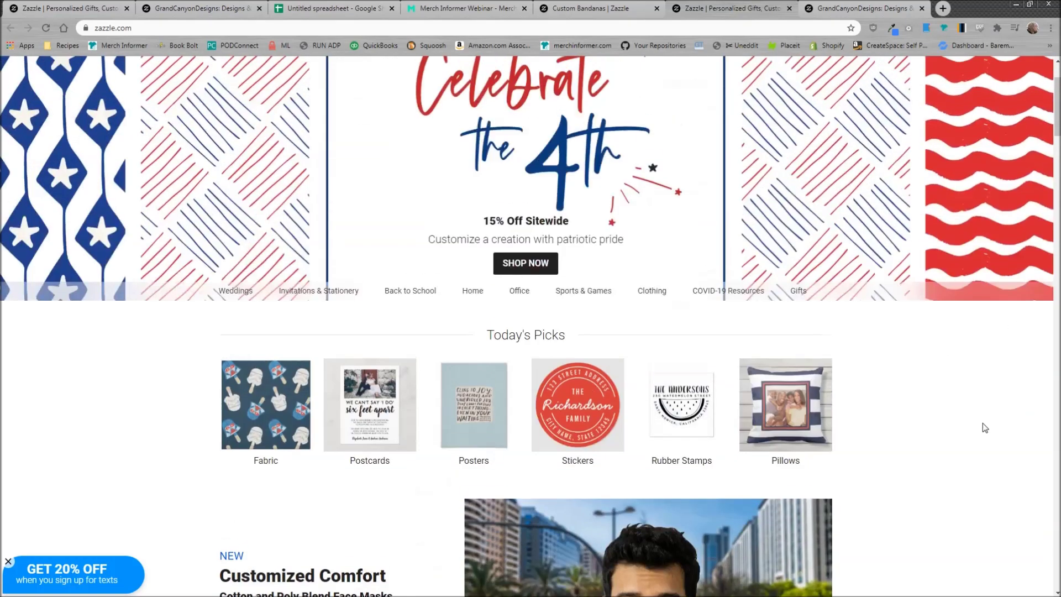
click(796, 435)
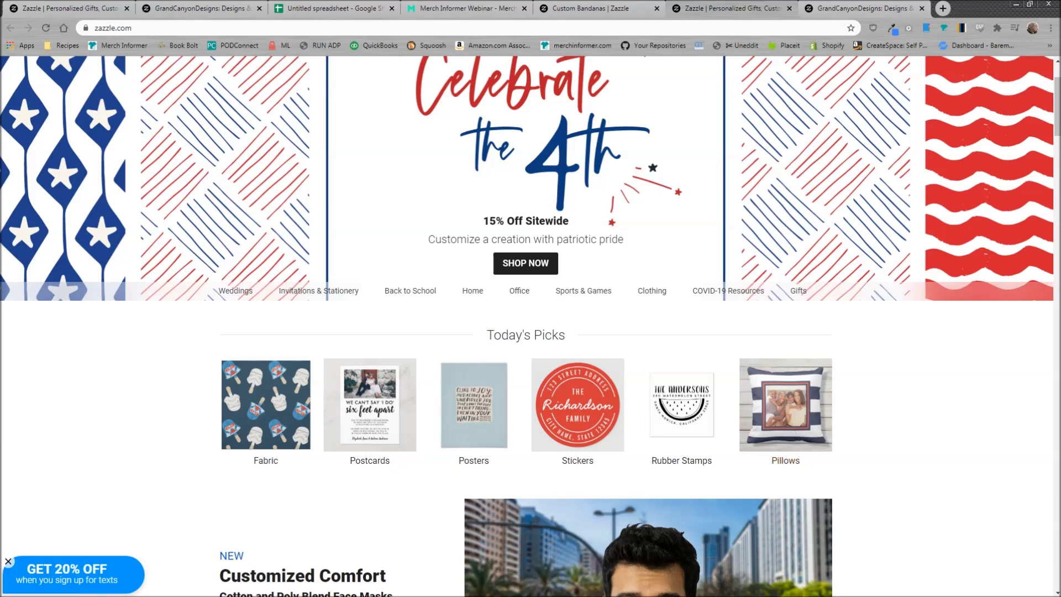